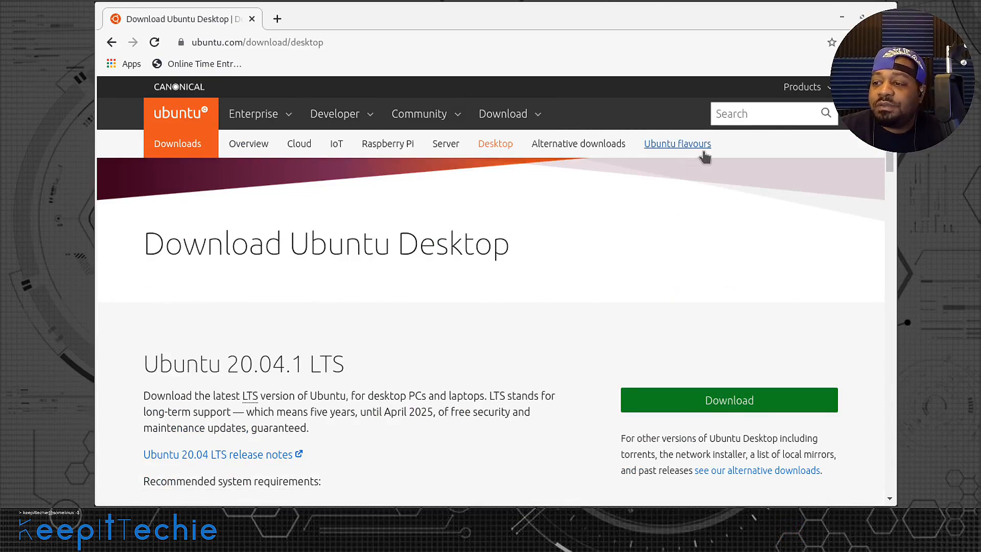
# Open the Ubuntu flavours page and look through the listed flavours from Kubuntu to Xubuntu
pyautogui.click(675, 147)
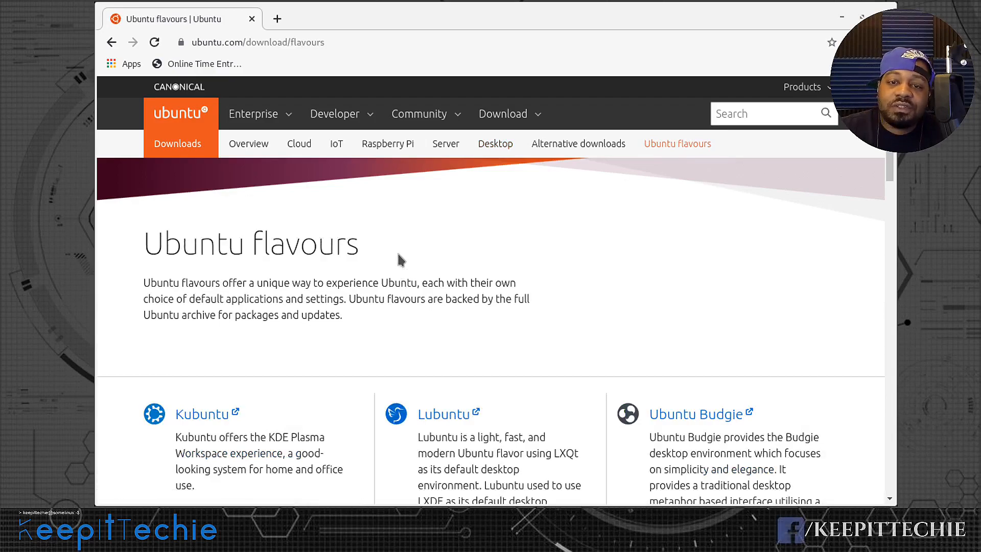
pyautogui.scroll(-2, 403, 259)
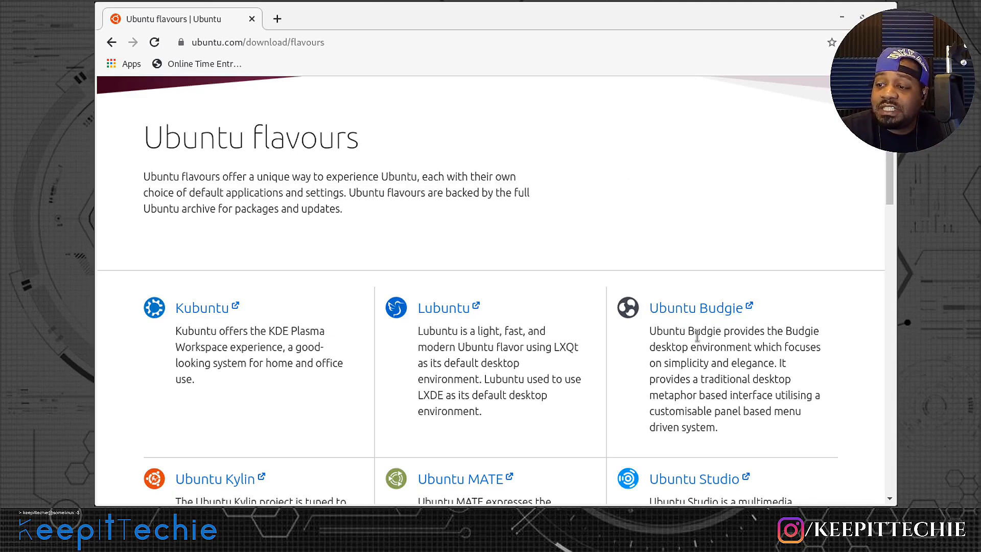
pyautogui.scroll(-3, 699, 325)
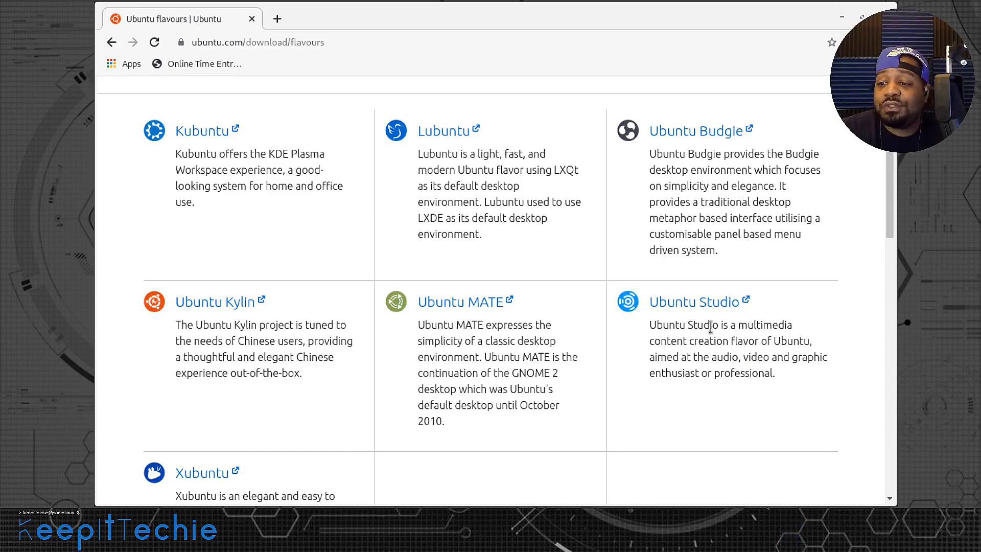
pyautogui.scroll(-2, 710, 326)
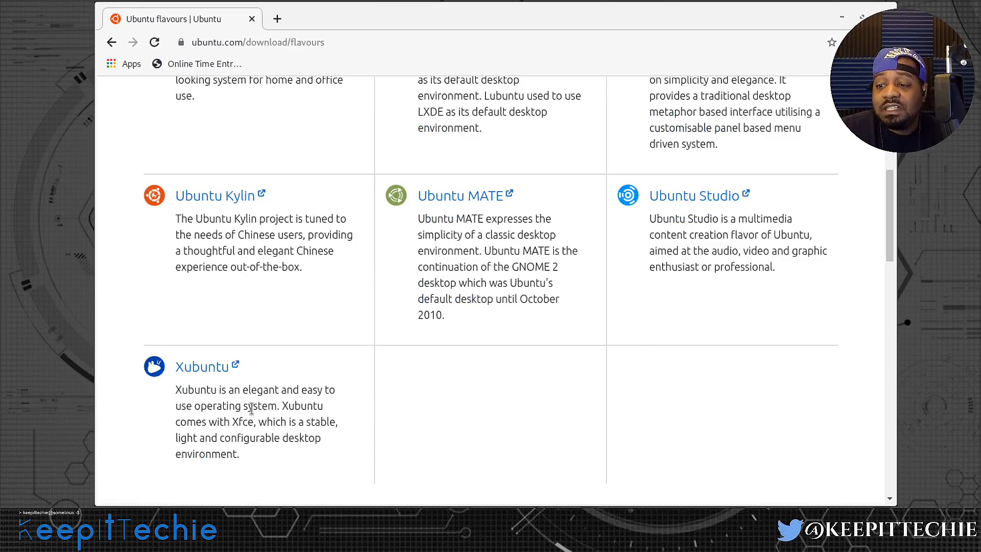
pyautogui.scroll(4, 293, 403)
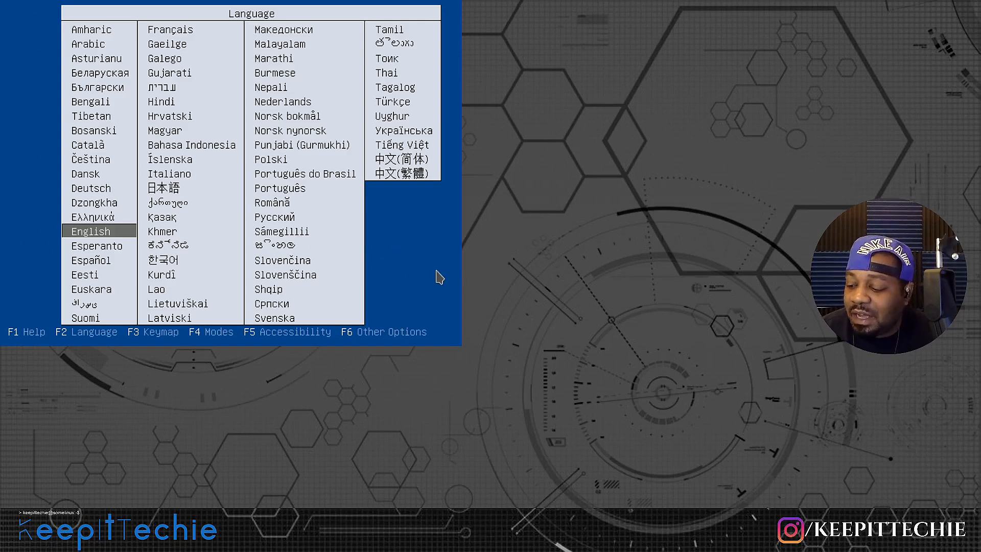
# Boot the Lubuntu live session in English and dismiss the power management notification on its desktop
pyautogui.press('Return')
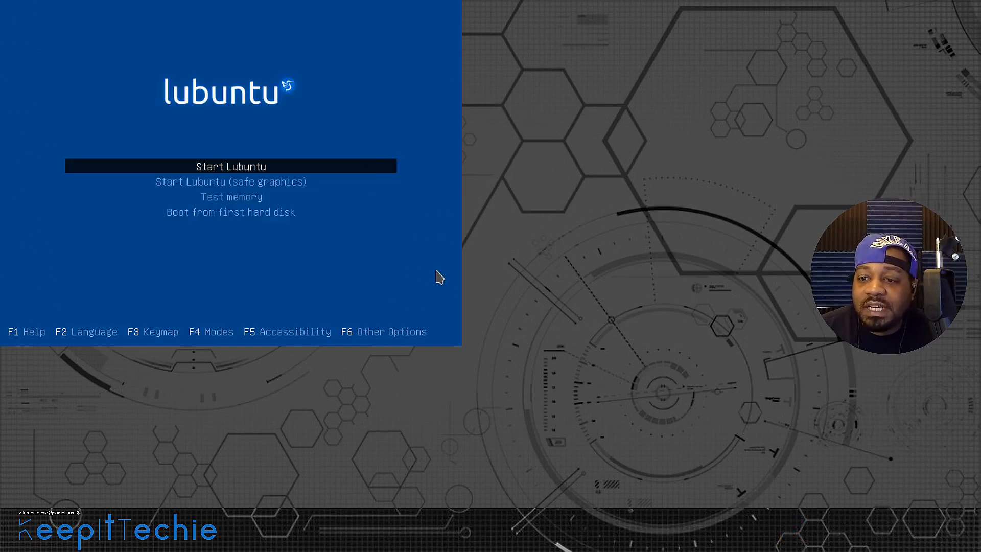
pyautogui.press('Return')
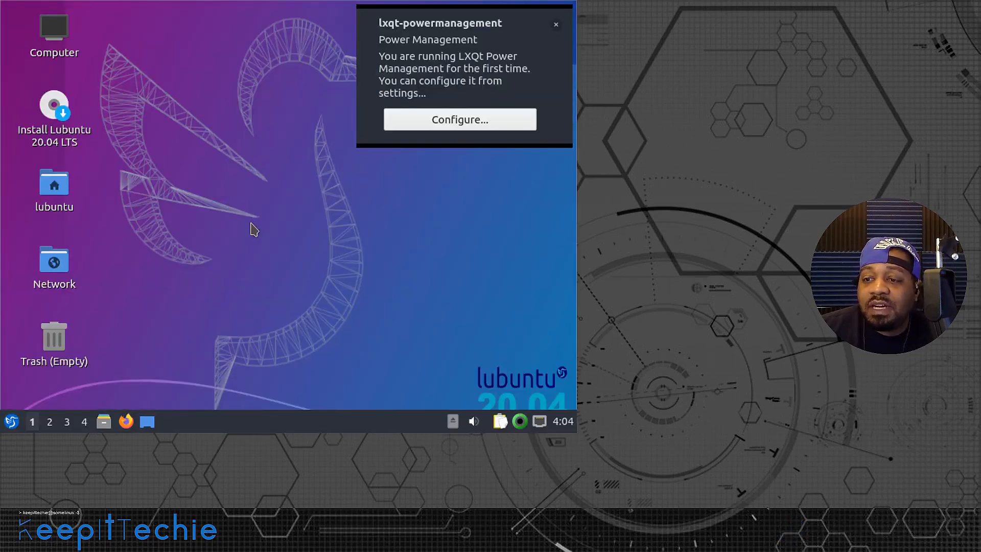
pyautogui.click(555, 26)
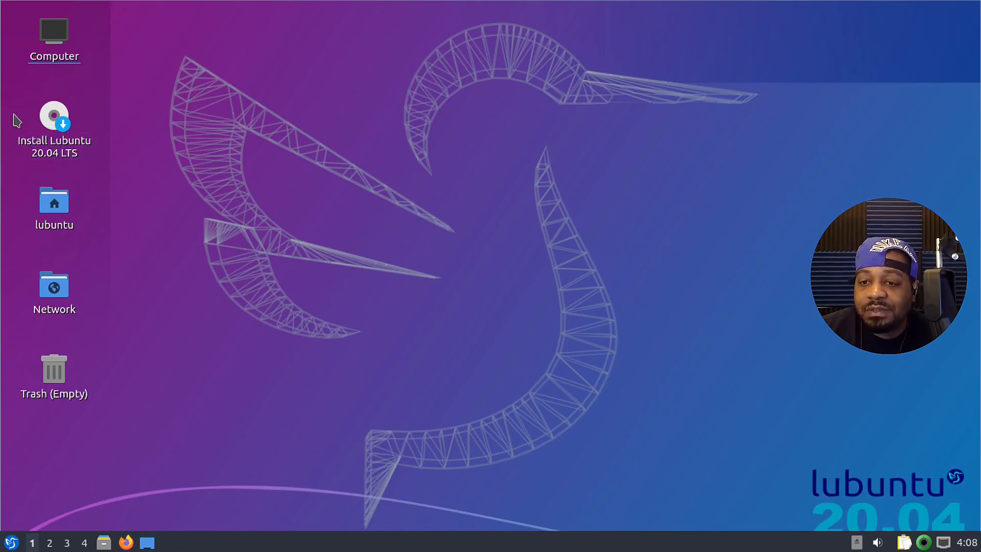
# Launch the Lubuntu 20.04 LTS installer in American English and set the location to region America, zone Los Angeles
pyautogui.click(60, 125)
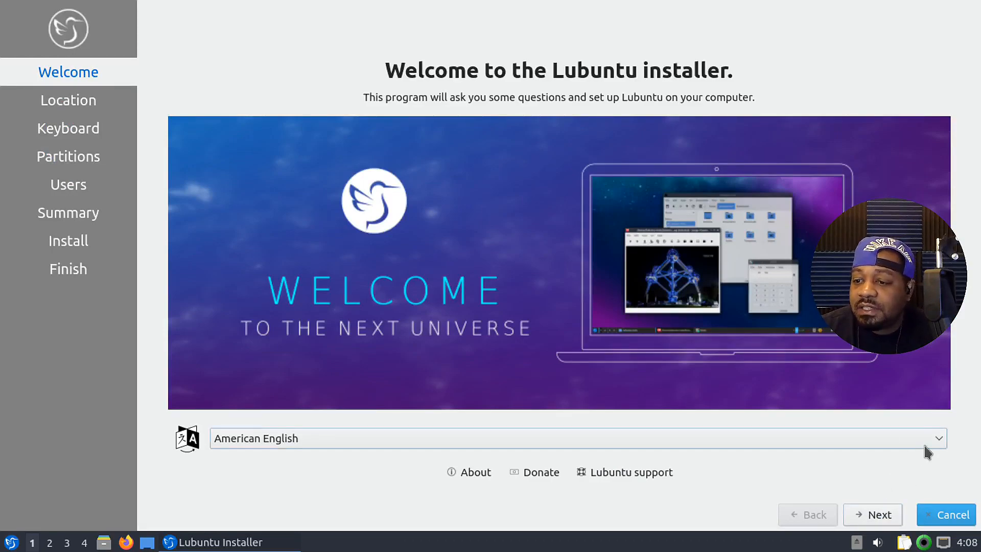
pyautogui.click(876, 514)
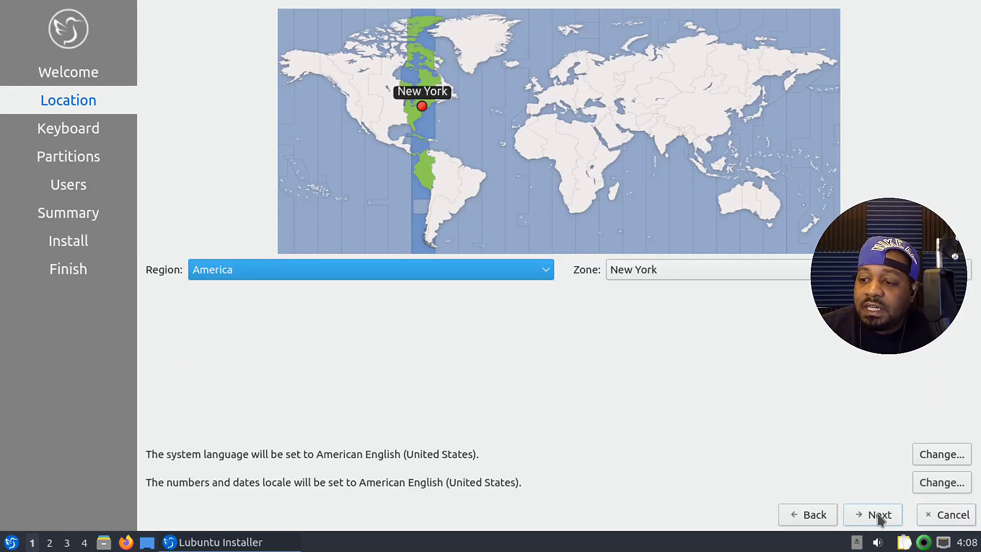
pyautogui.click(355, 118)
pyautogui.click(888, 269)
pyautogui.write('lolo')
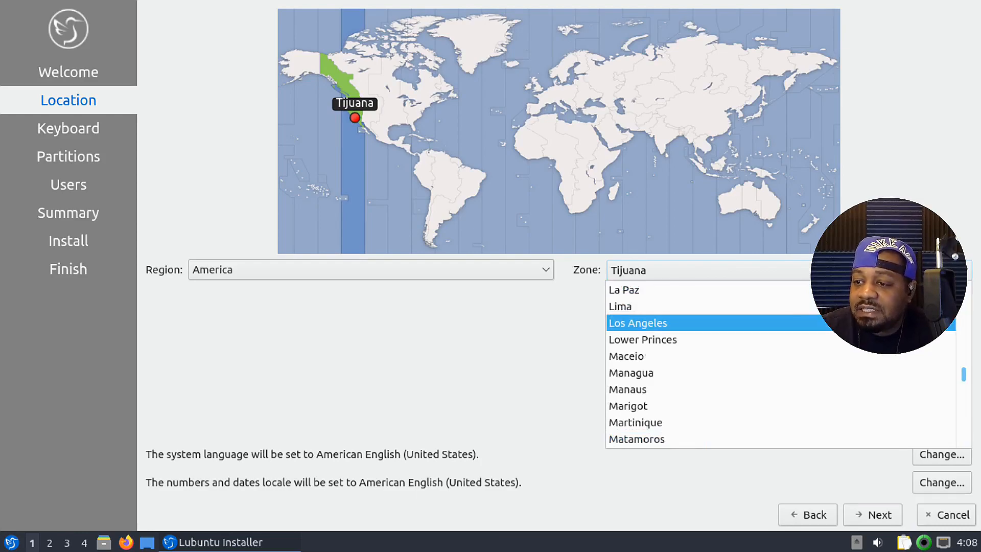
pyautogui.press('Return')
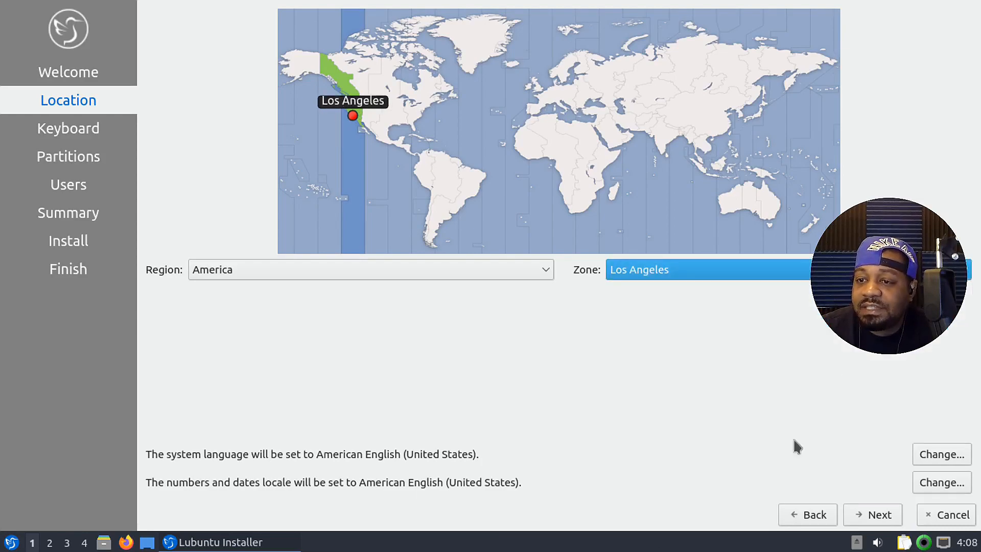
pyautogui.click(874, 514)
# Accept the default keyboard layout and choose to erase the VBOX HARDDISK for the installation
pyautogui.click(877, 514)
pyautogui.click(153, 56)
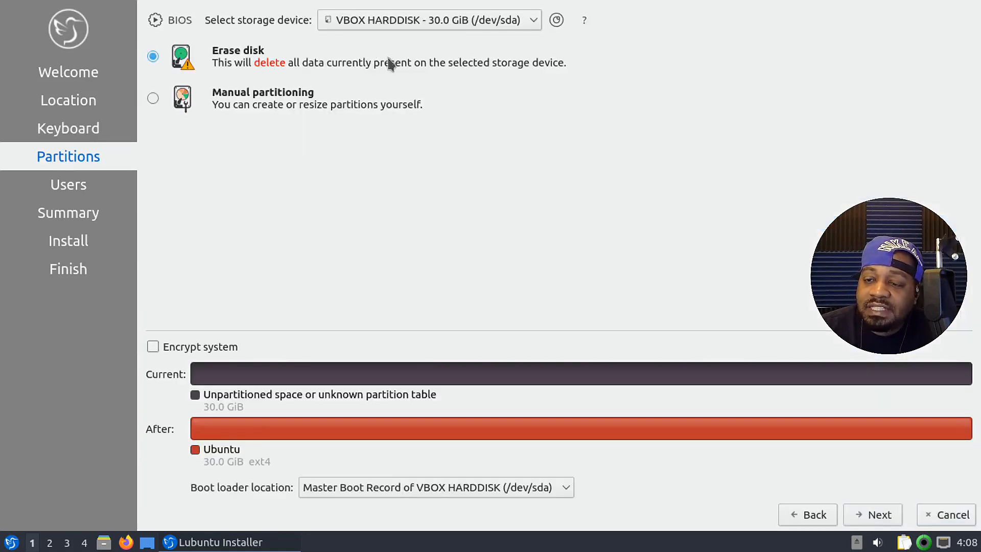
pyautogui.click(874, 515)
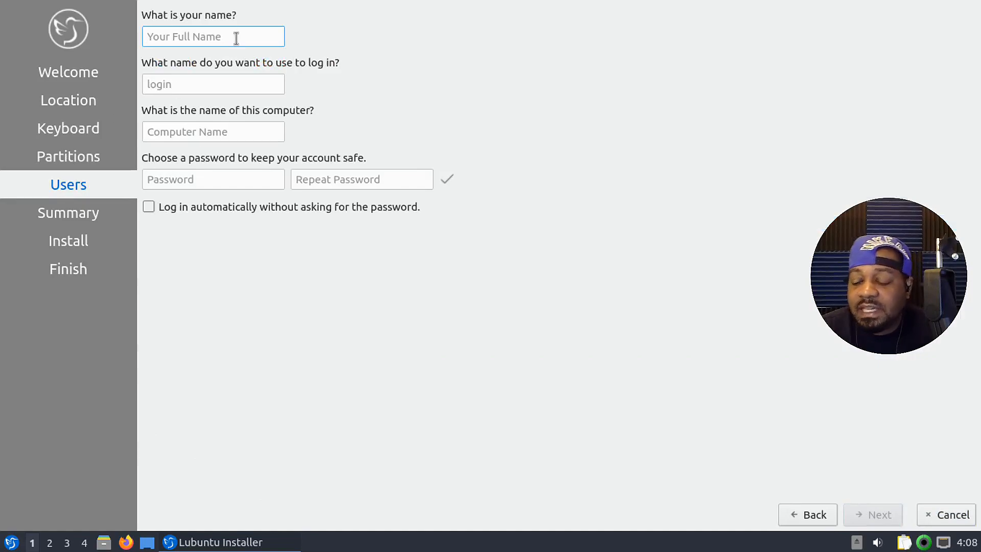
# Enter the user's name, keep the suggested login name, and name the computer lubuntu
pyautogui.write('josh')
pyautogui.press('Tab')
pyautogui.press('Tab')
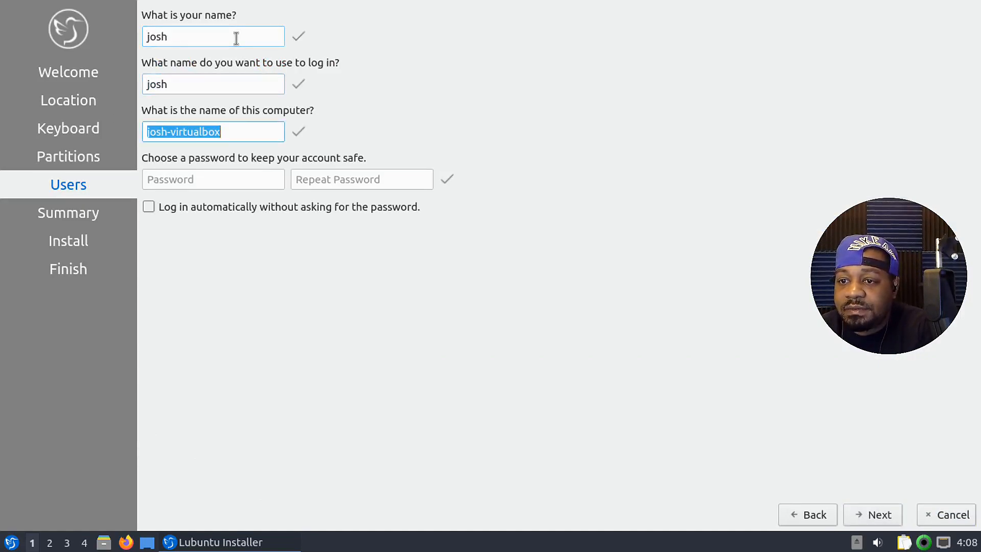
pyautogui.write('lub')
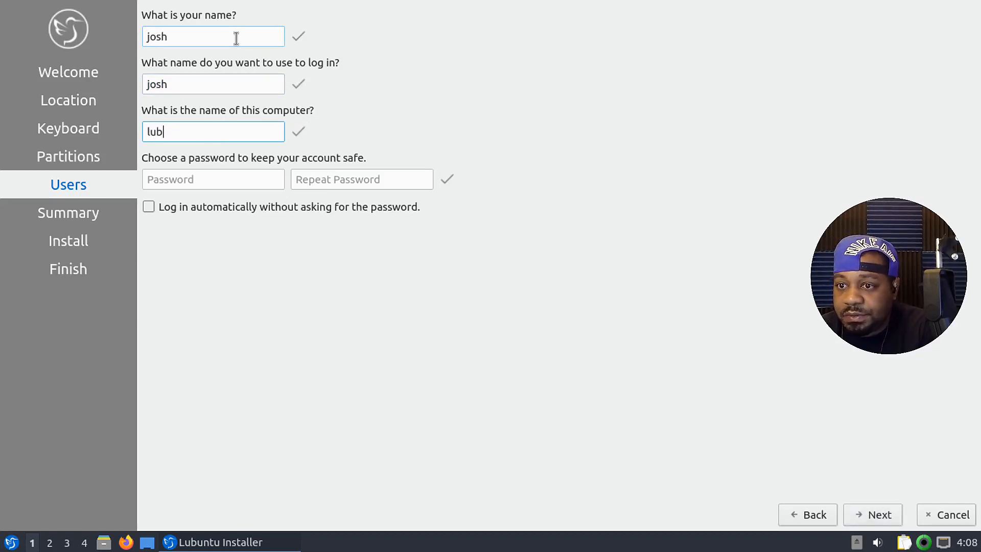
pyautogui.write('untu')
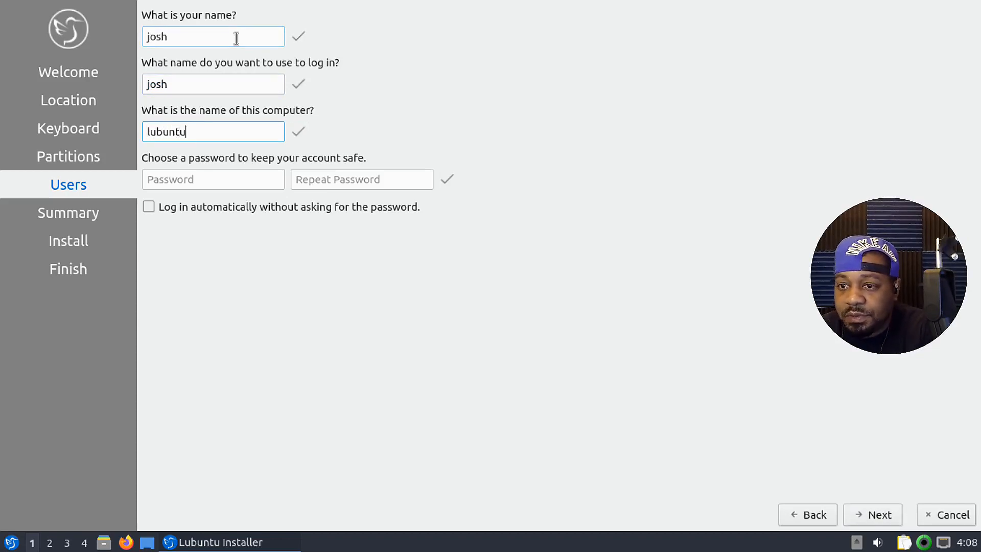
# Enter and repeat the account password, and continue to the installation summary
pyautogui.click(207, 177)
pyautogui.write('*****')
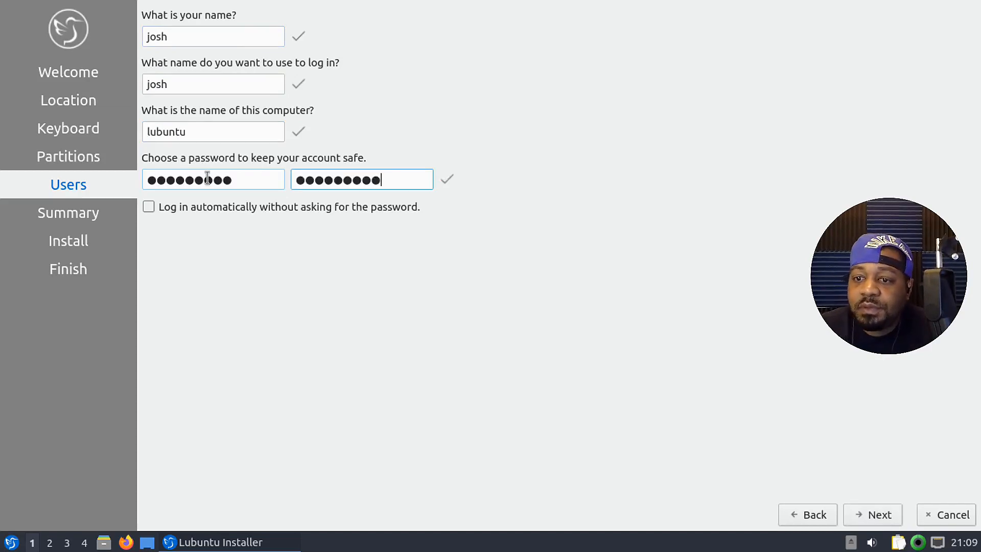
pyautogui.click(873, 510)
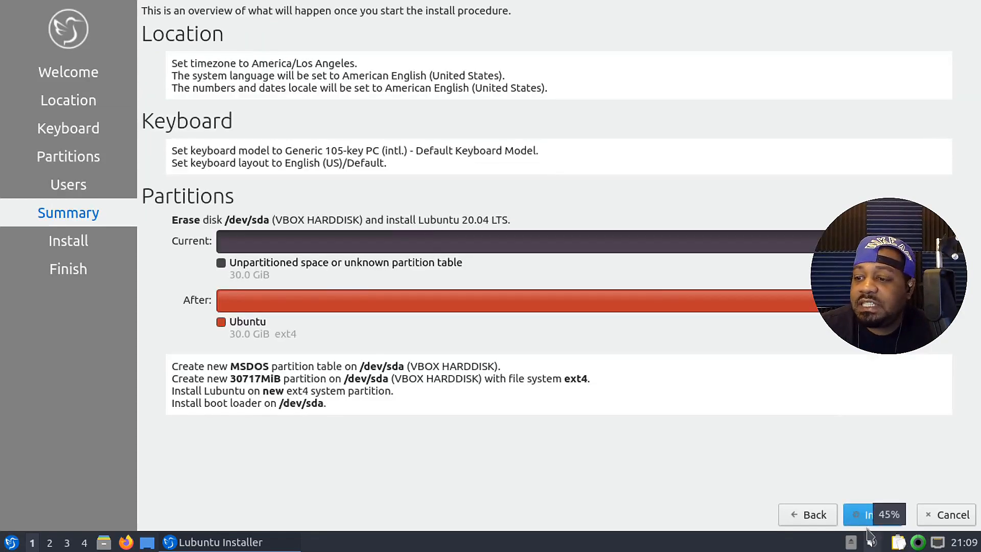
# Install Lubuntu with the summarised settings, confirming the disk changes, and restart into the new system once it finishes
pyautogui.click(878, 516)
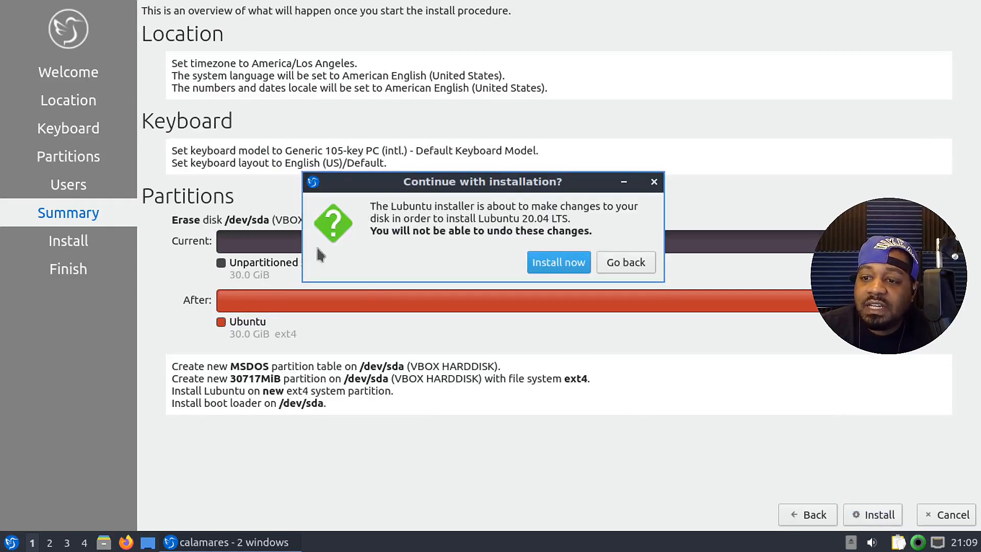
pyautogui.click(558, 264)
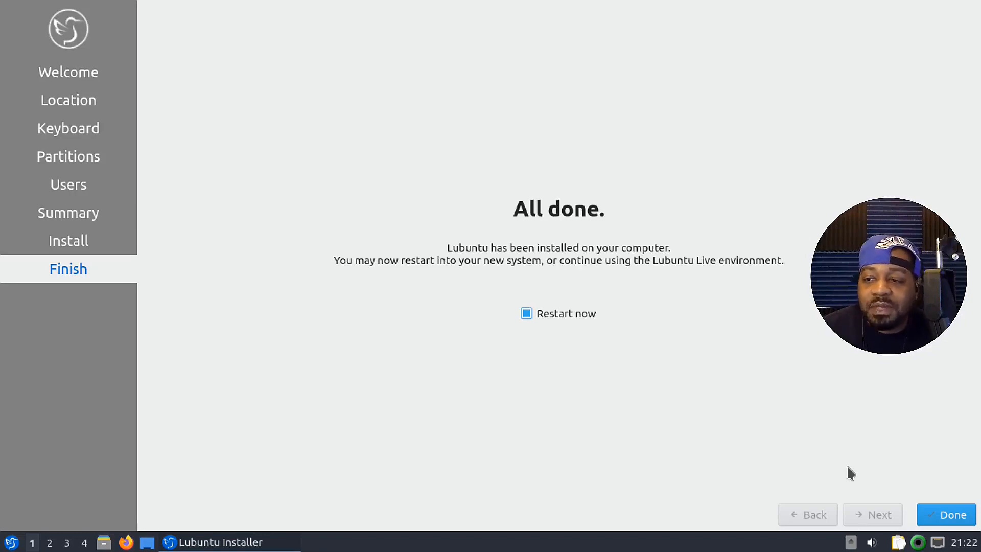
pyautogui.click(948, 514)
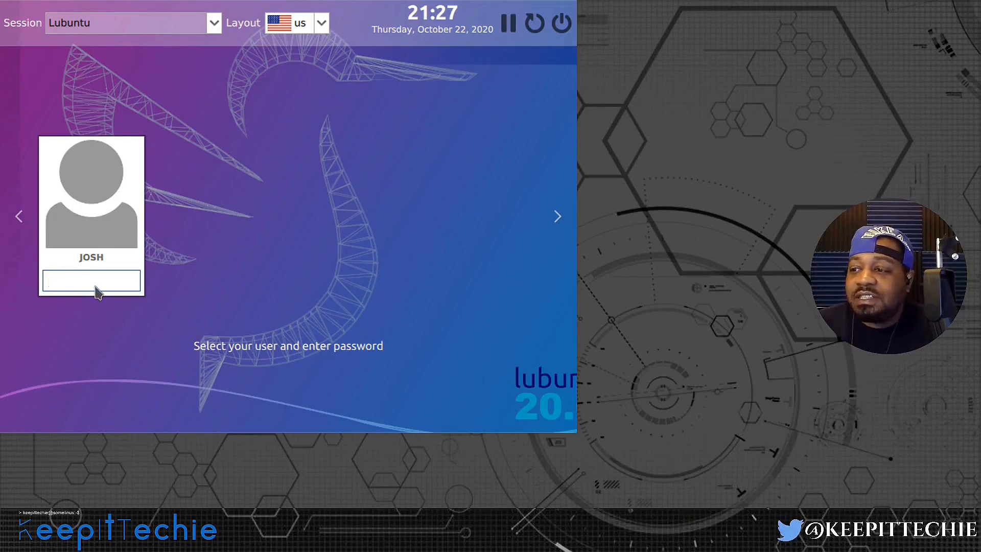
# Log in to the installed Lubuntu session with the account password
pyautogui.write('•••••••••')
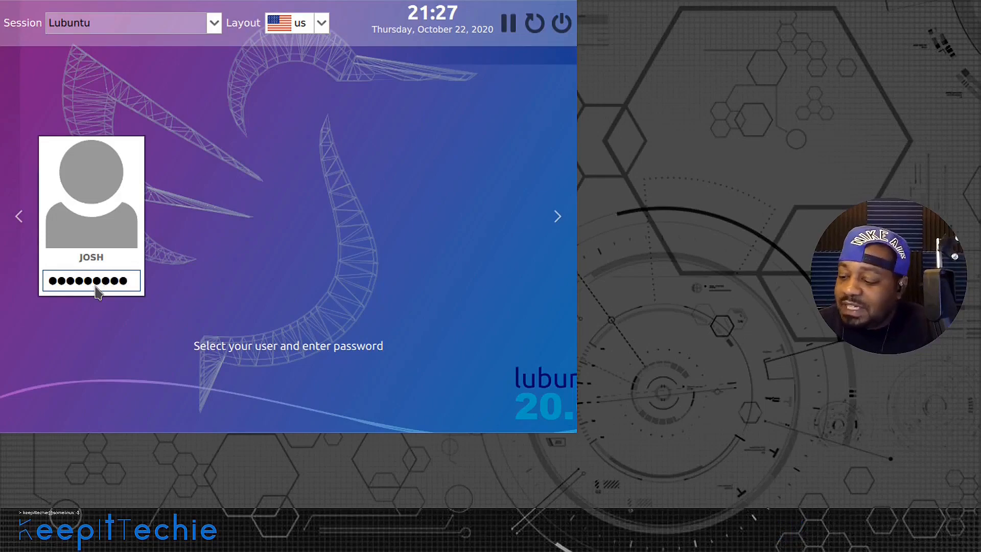
pyautogui.press('Return')
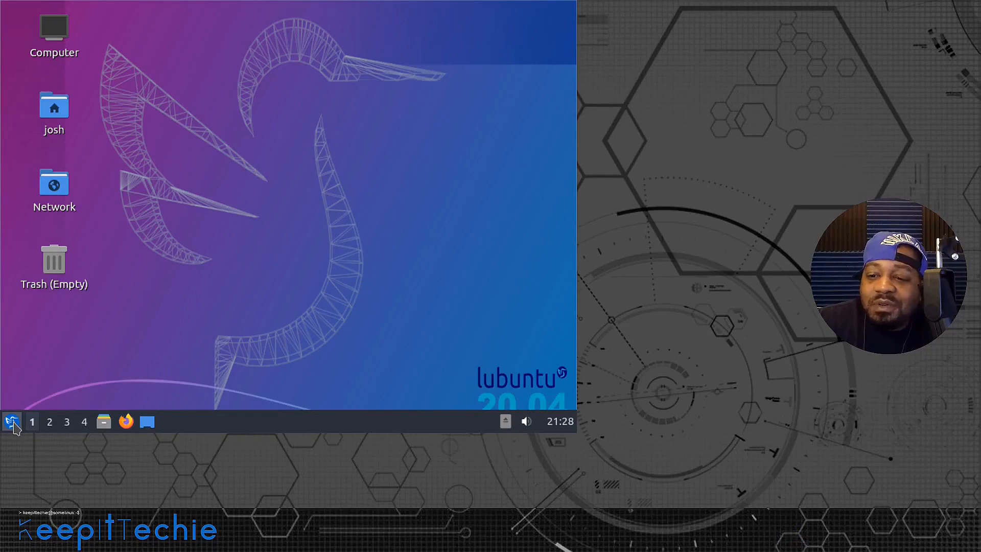
pyautogui.click(191, 317)
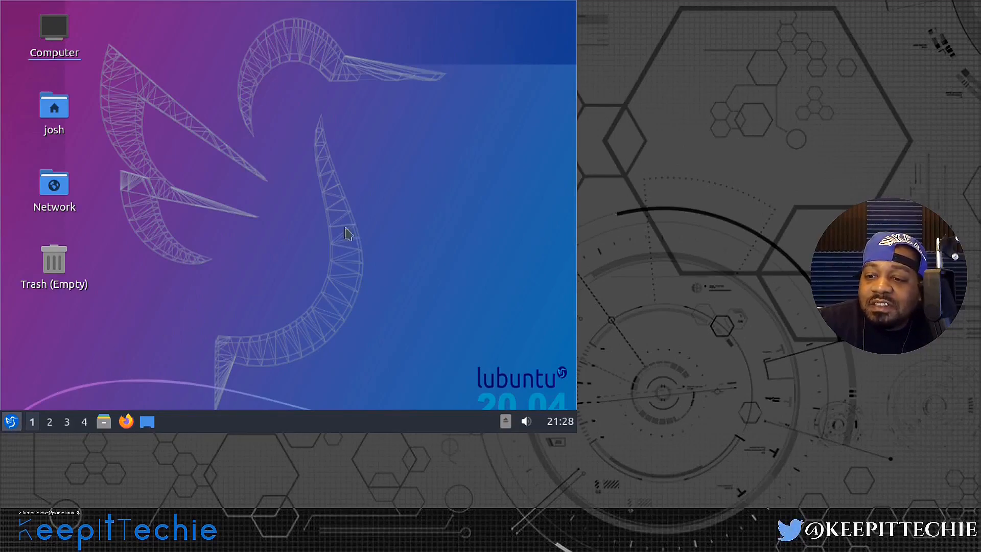
# Set the monitor resolution to 1360x768 in the LXQt settings, keep the change, and close Monitor Settings
pyautogui.click(13, 424)
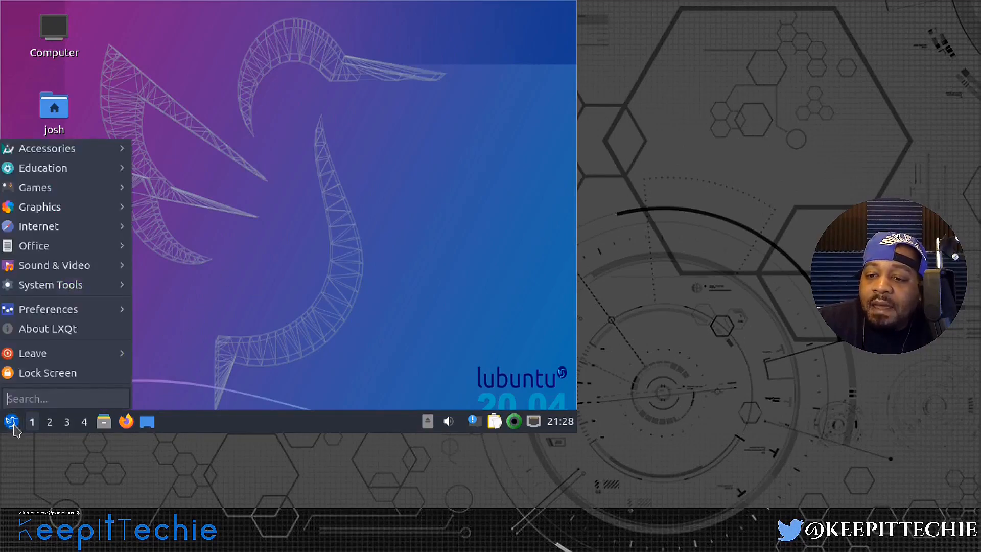
pyautogui.moveTo(82, 313)
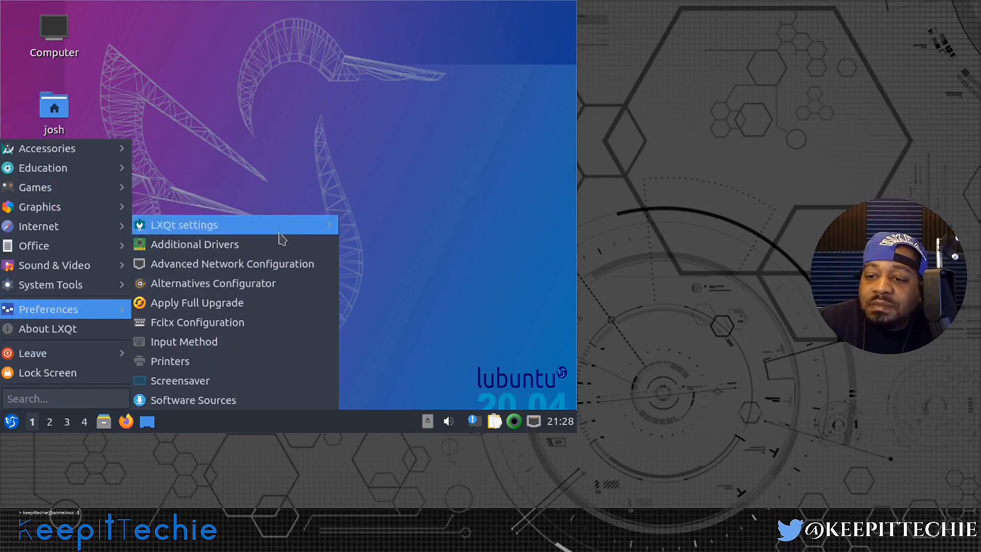
pyautogui.moveTo(293, 226)
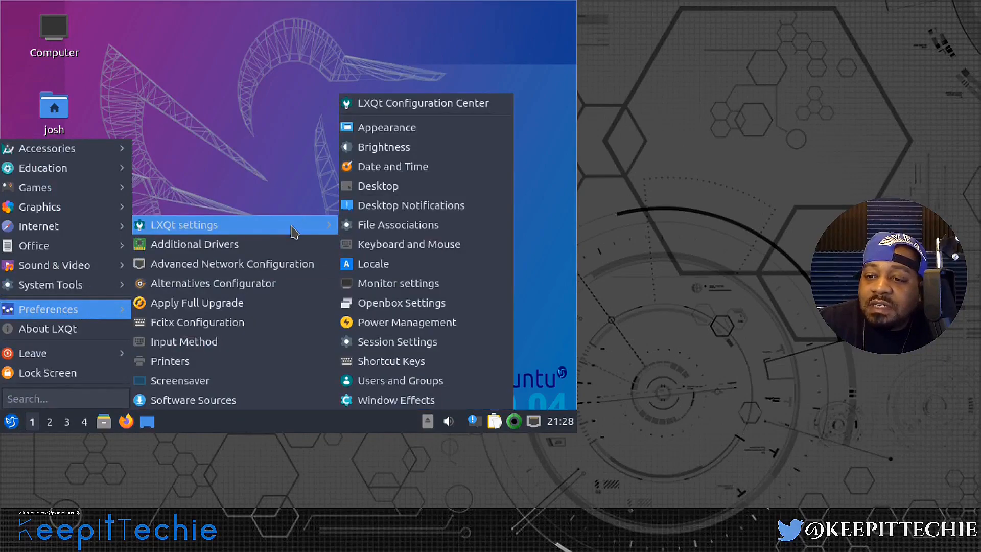
pyautogui.click(412, 282)
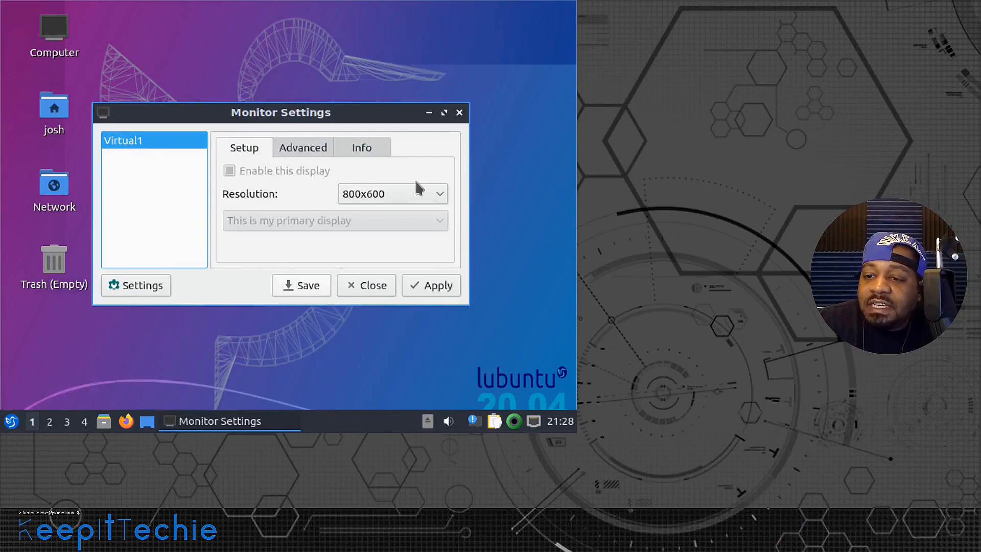
pyautogui.click(435, 199)
pyautogui.click(388, 280)
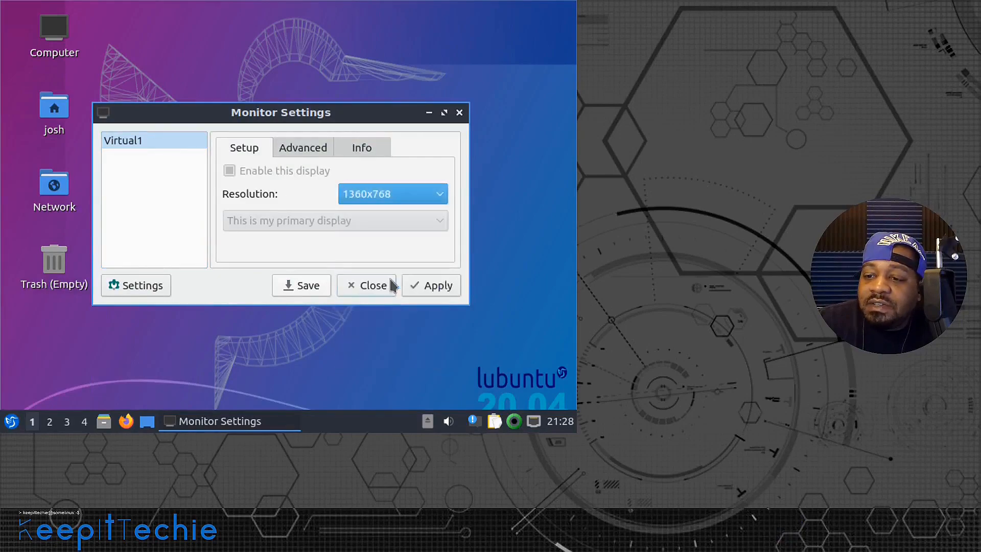
pyautogui.click(444, 286)
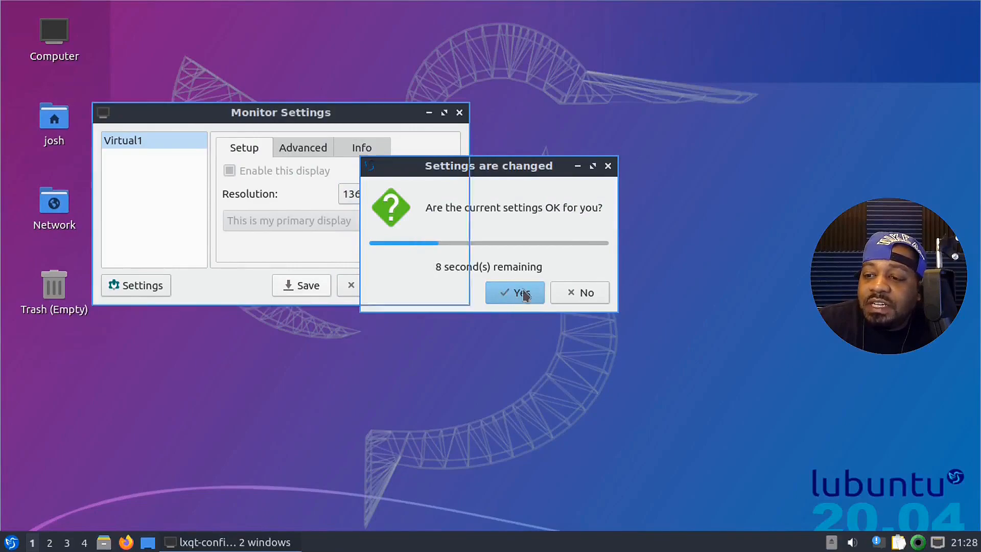
pyautogui.click(524, 295)
pyautogui.click(459, 112)
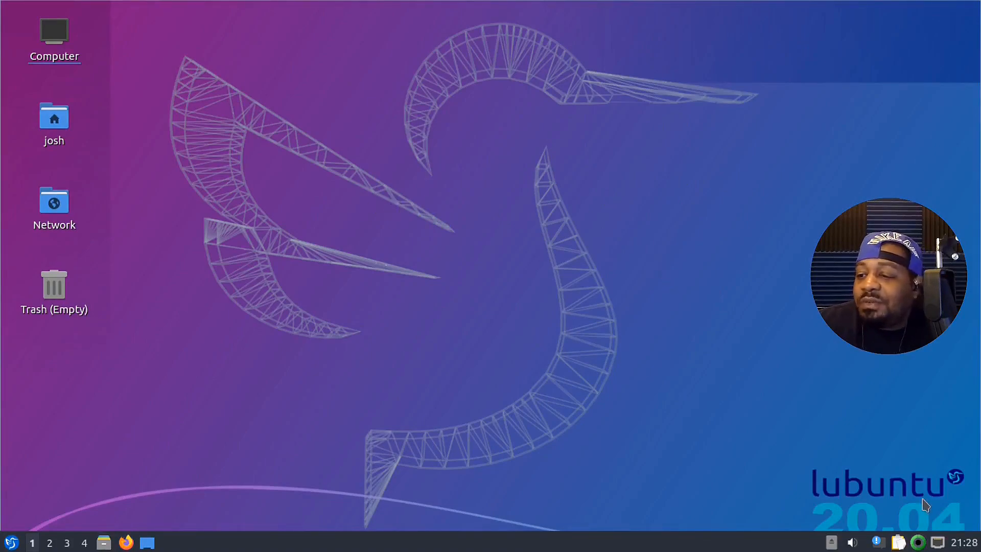
# Look at the clock's calendar and the list of network connections
pyautogui.click(967, 545)
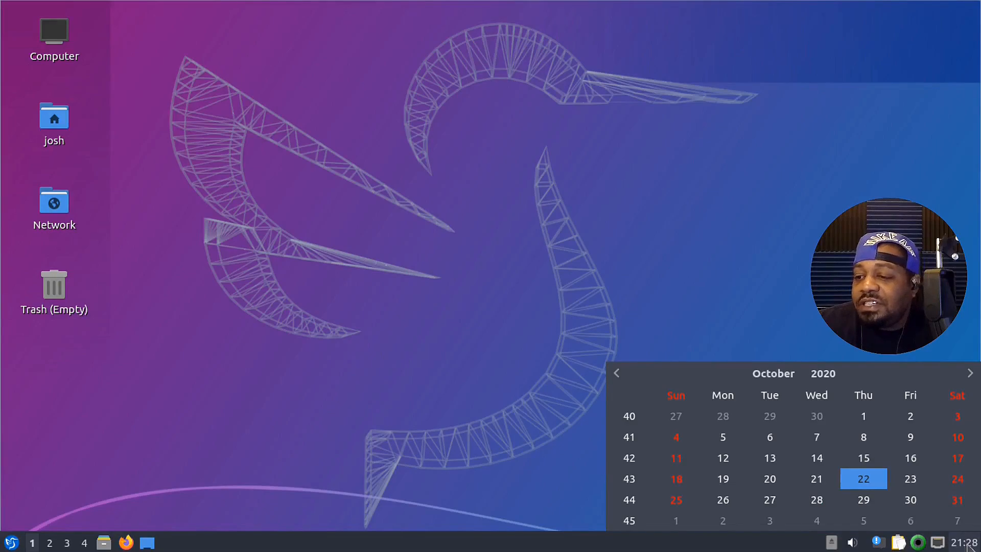
pyautogui.click(938, 543)
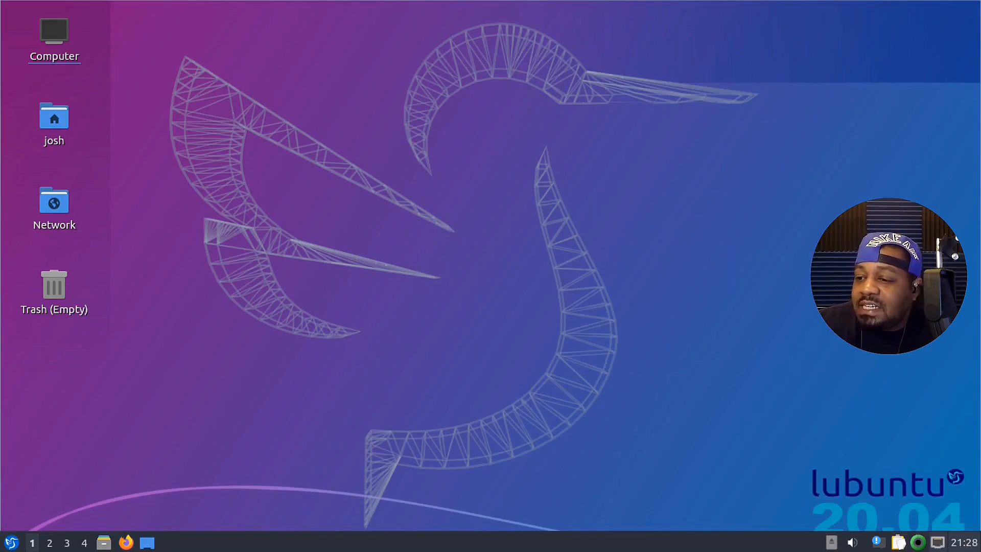
pyautogui.click(938, 542)
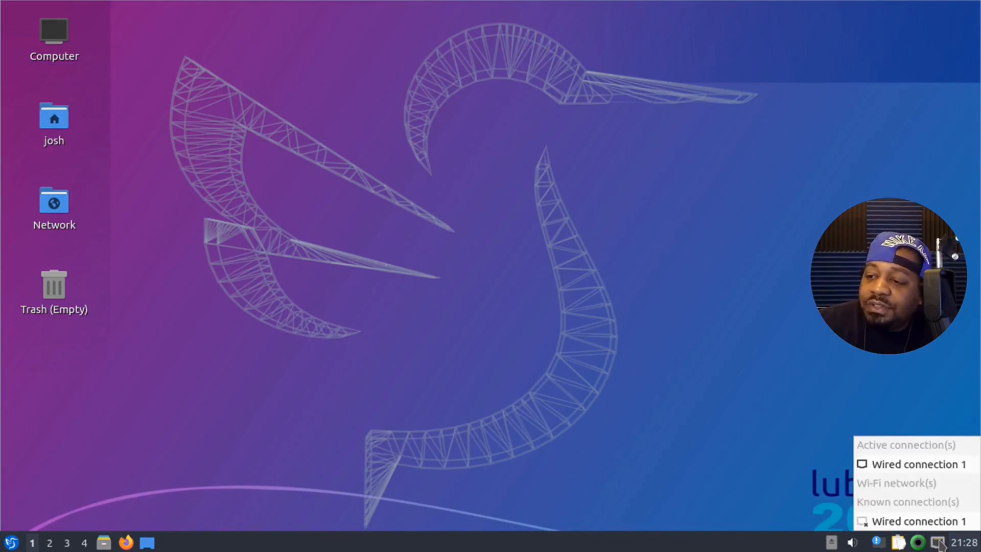
# Check the battery information and open the power management settings to view the battery options, closing each window
pyautogui.click(513, 334)
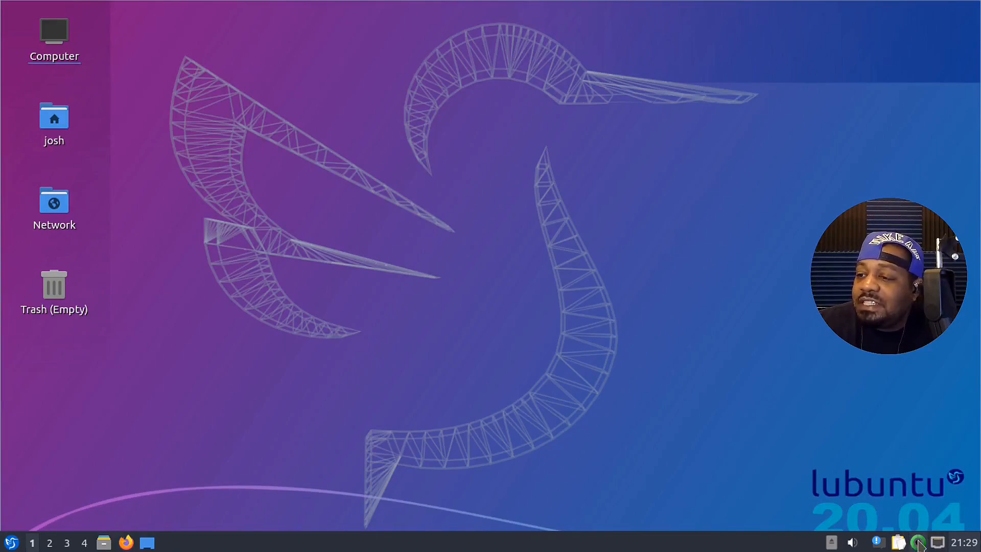
pyautogui.moveTo(924, 546)
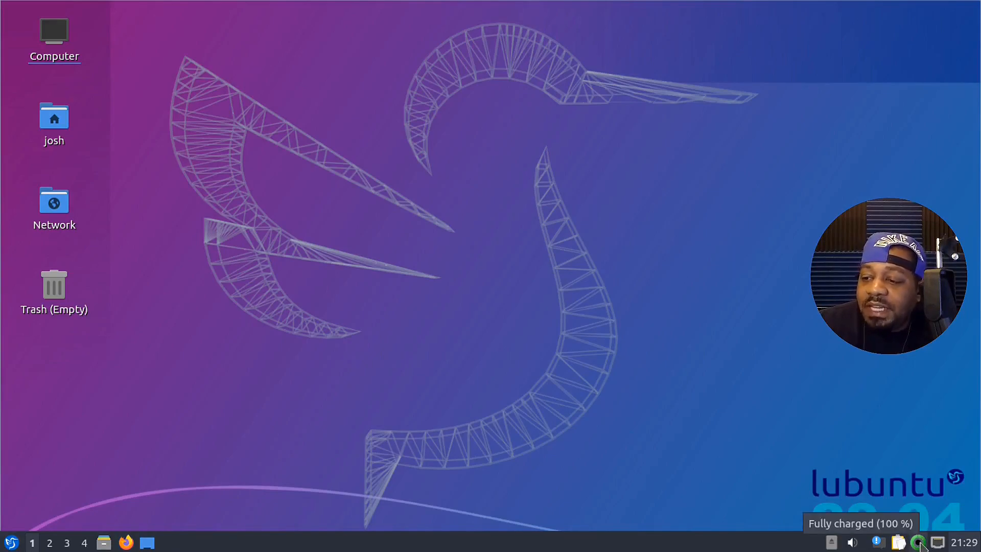
pyautogui.click(919, 544)
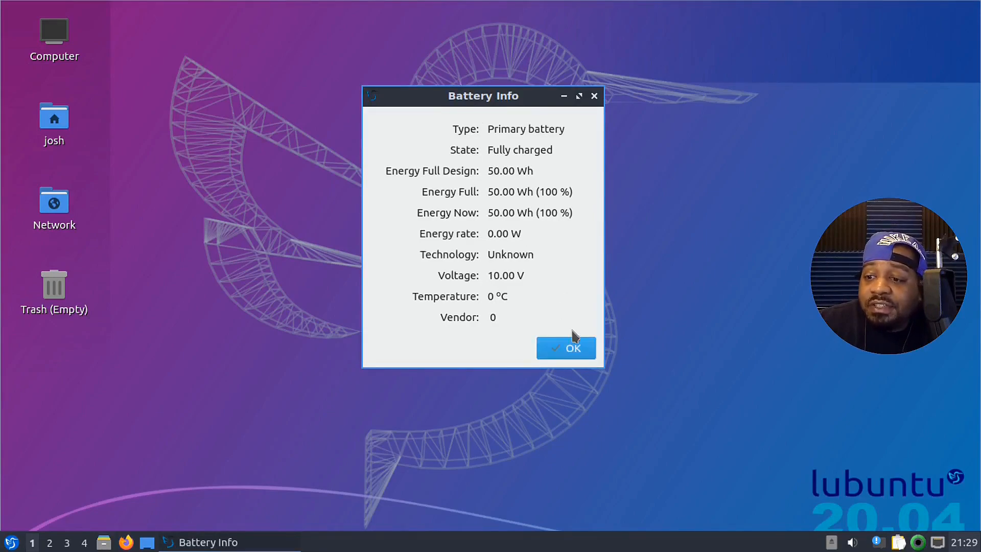
pyautogui.click(574, 348)
pyautogui.rightClick(922, 545)
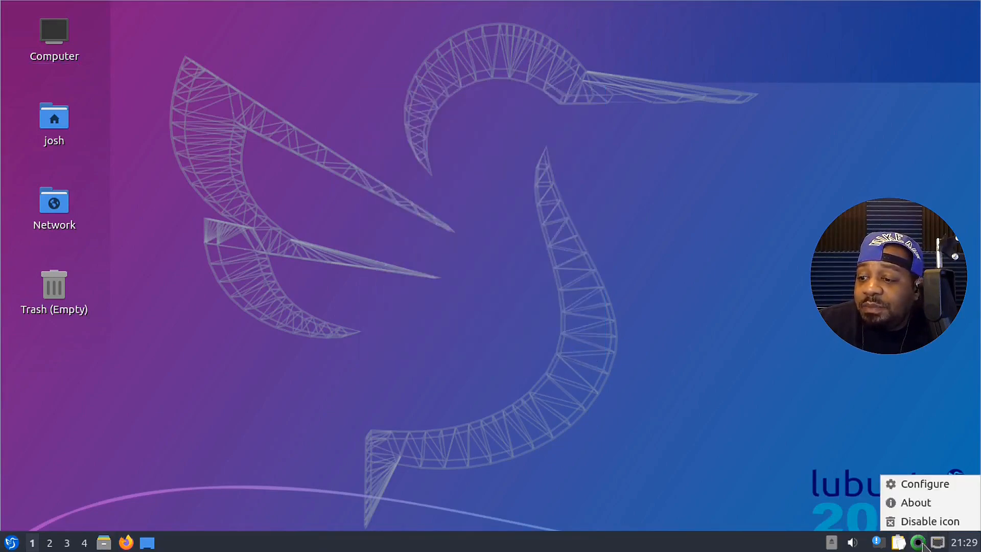
pyautogui.click(935, 489)
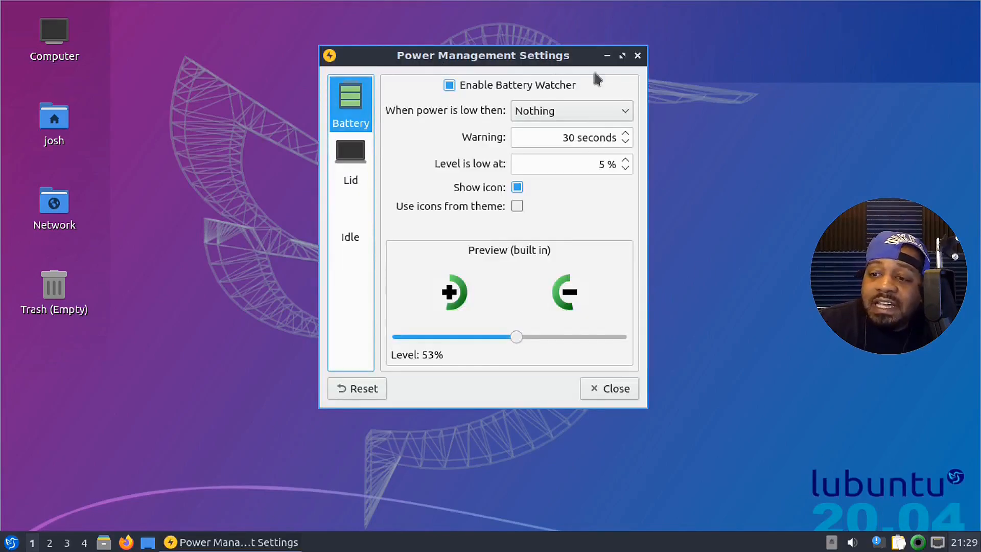
pyautogui.click(637, 56)
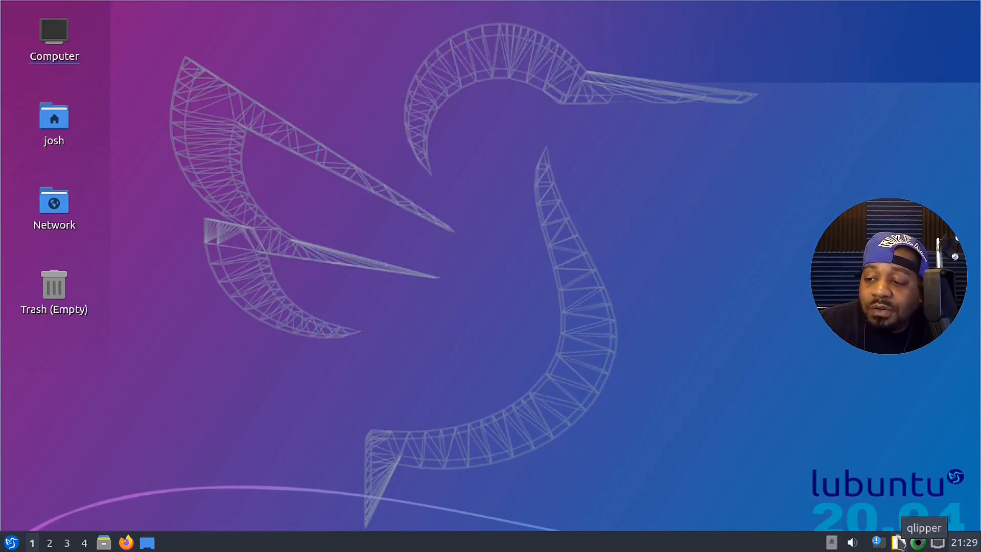
# Look at the list of unattended notifications and the volume control
pyautogui.click(877, 544)
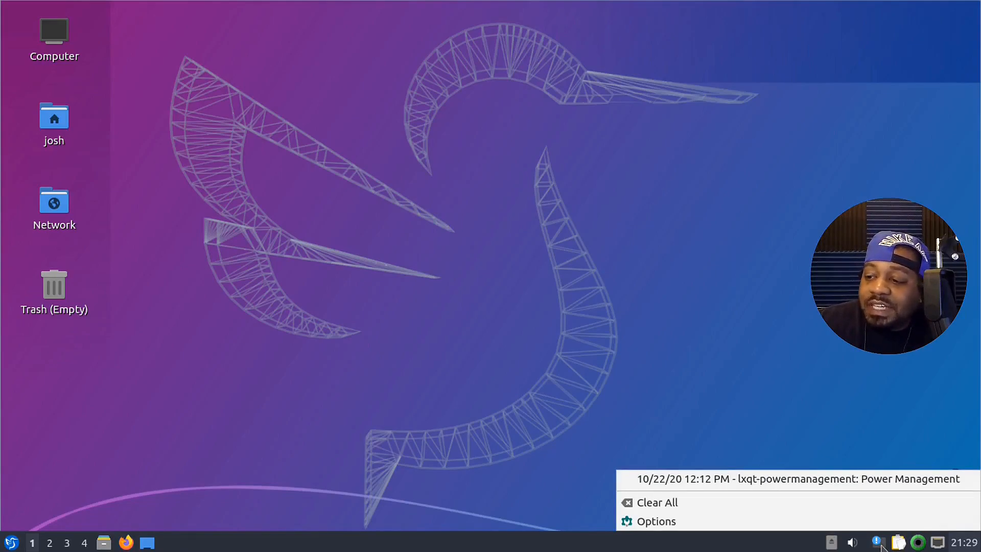
pyautogui.click(880, 545)
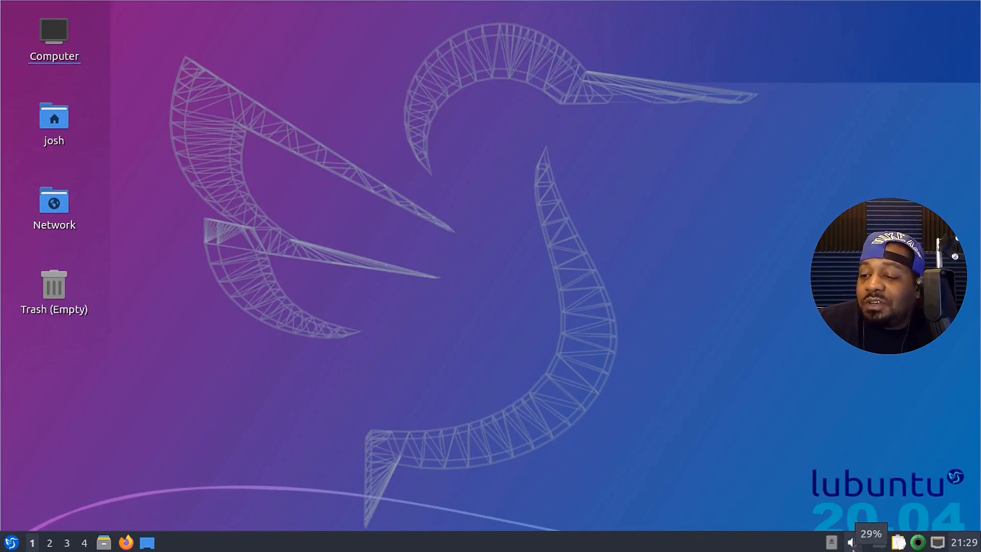
pyautogui.click(852, 542)
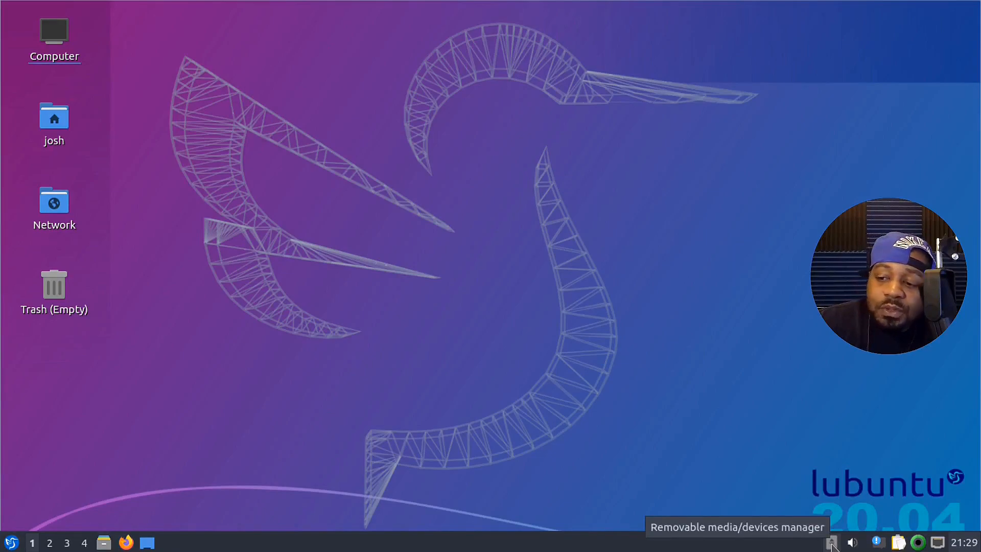
# Check the removable media manager for devices and look at its widget and panel options, dismissing them without changes
pyautogui.click(831, 542)
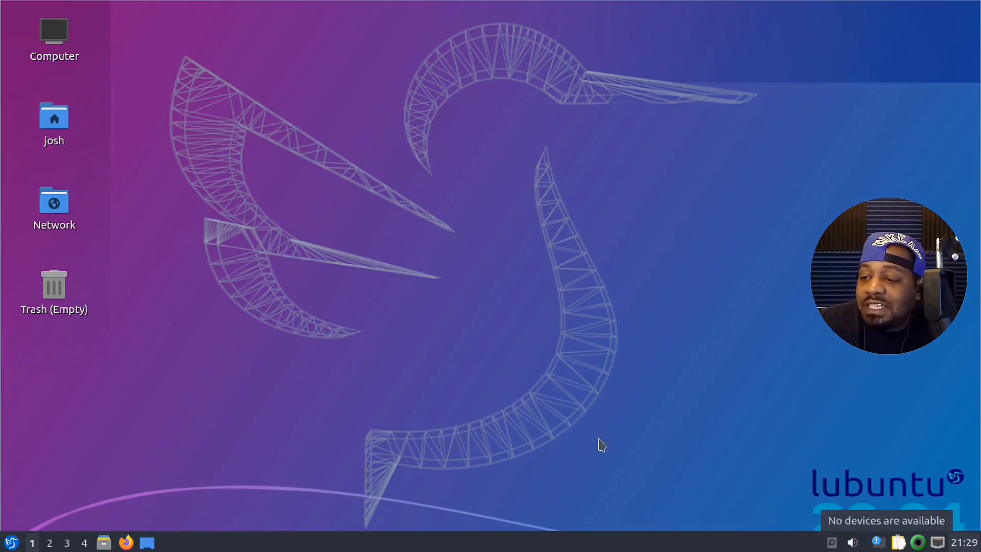
pyautogui.rightClick(831, 543)
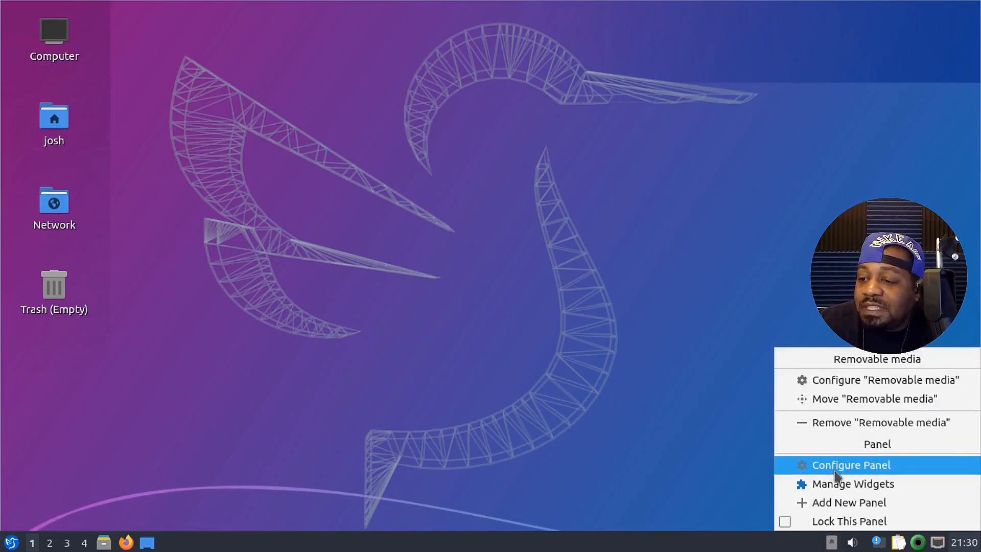
pyautogui.click(787, 540)
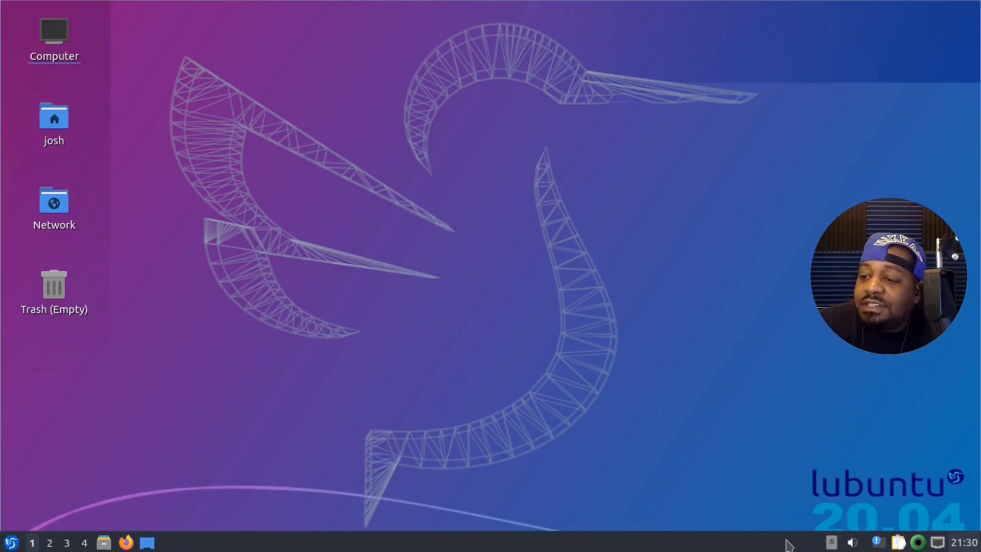
pyautogui.click(831, 544)
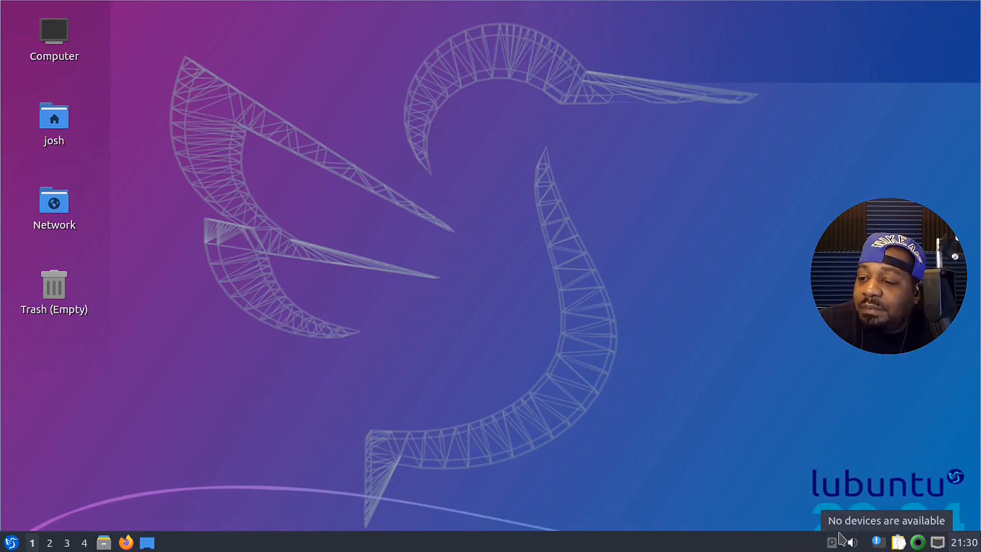
pyautogui.click(827, 544)
pyautogui.rightClick(828, 544)
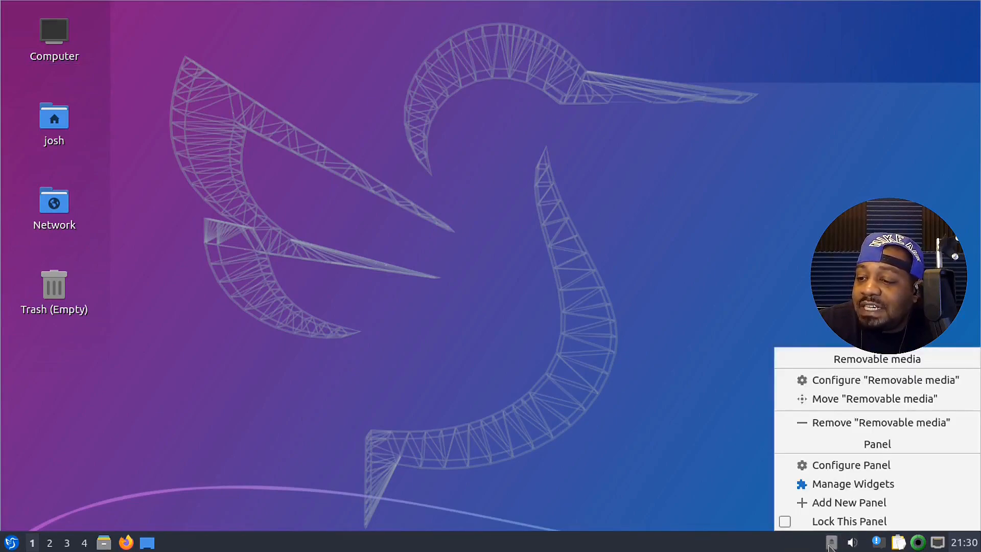
pyautogui.click(828, 545)
pyautogui.click(828, 546)
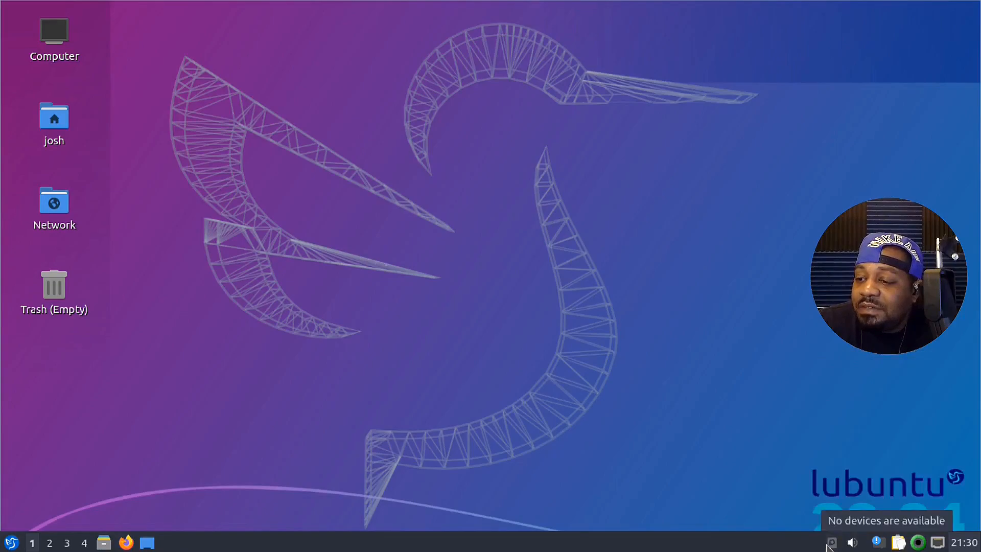
pyautogui.click(722, 546)
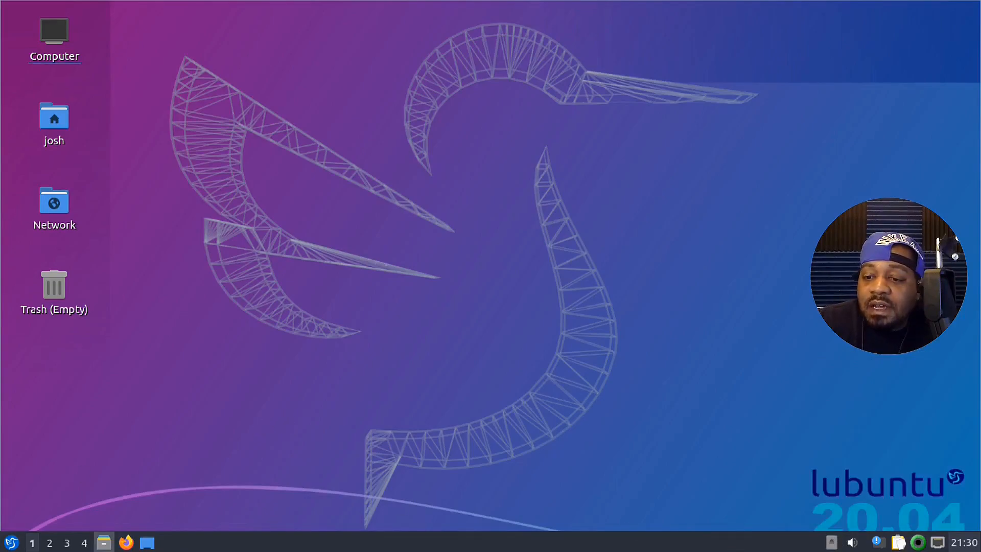
# Open the file manager and view its About information, including the authors and license, and close the About dialog
pyautogui.click(104, 542)
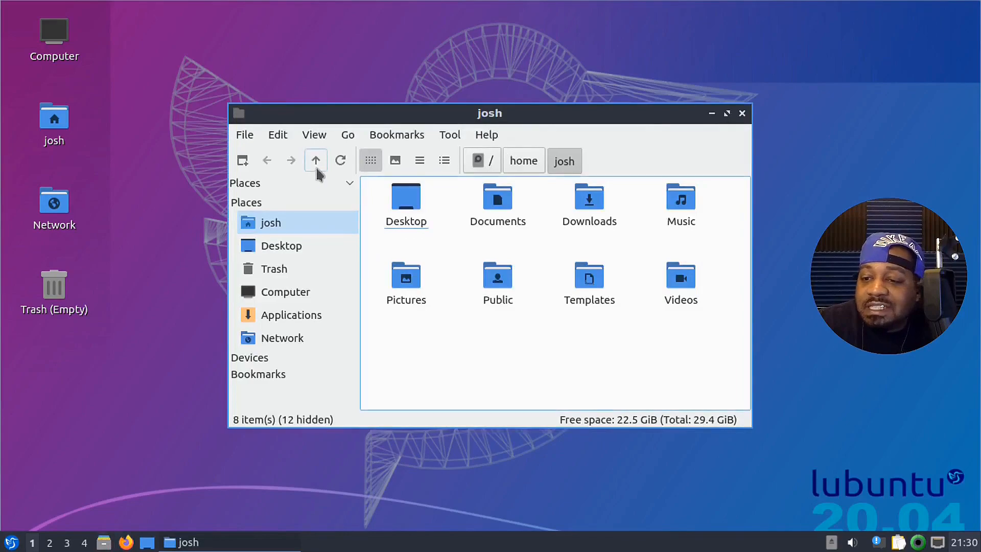
pyautogui.moveTo(515, 116); pyautogui.dragTo(396, 58)
pyautogui.click(336, 81)
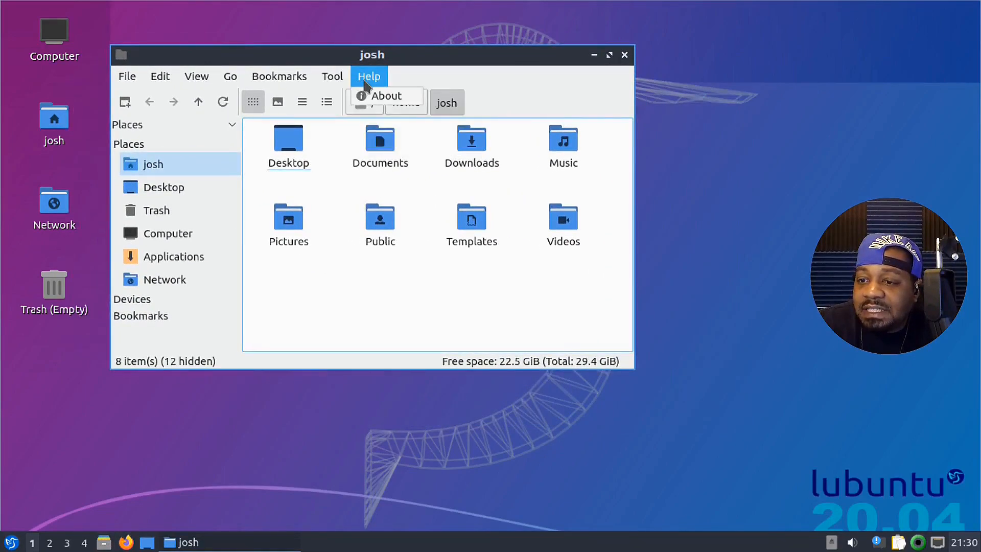
pyautogui.click(385, 97)
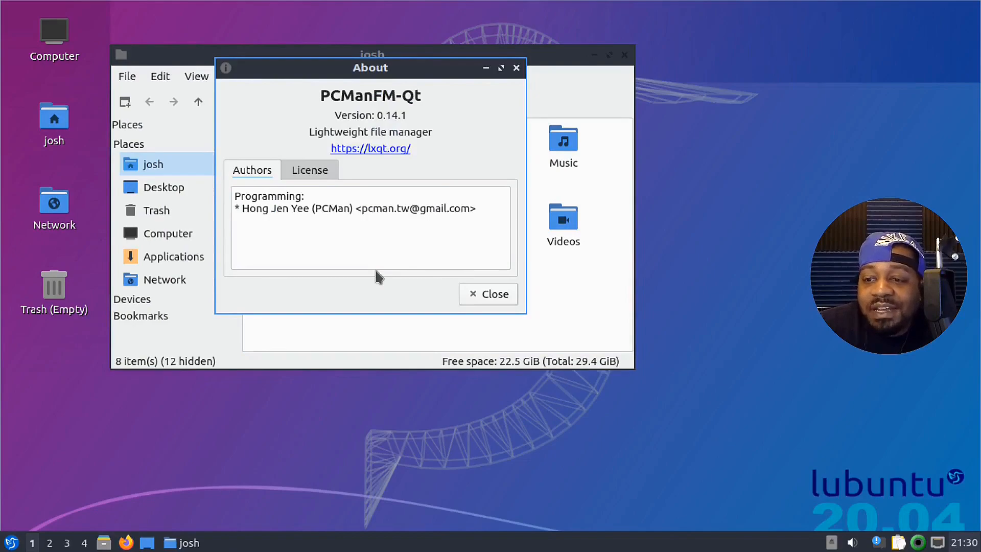
pyautogui.click(307, 171)
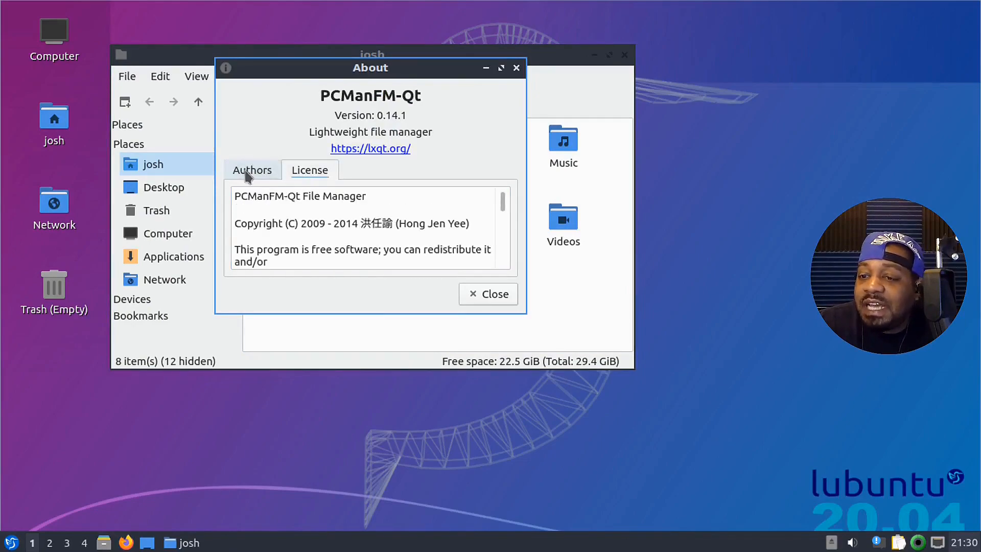
pyautogui.click(485, 295)
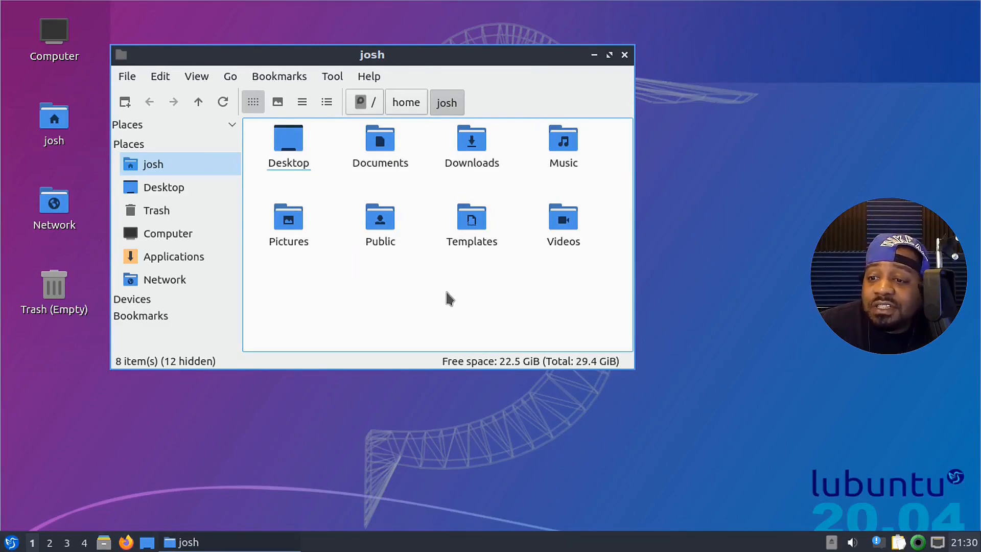
# Look over the file manager's tool options and the home folder contents, and close its window
pyautogui.click(333, 82)
pyautogui.click(467, 302)
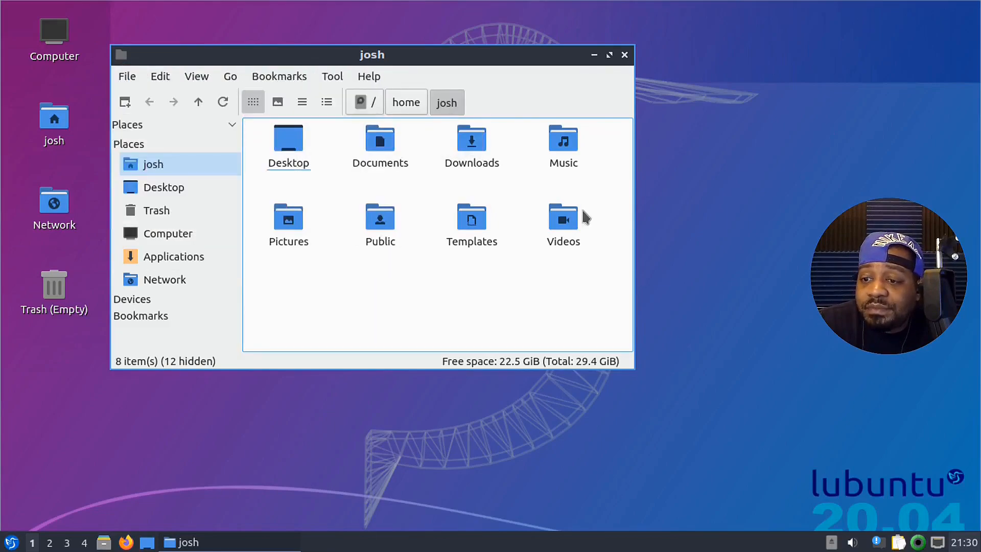
pyautogui.moveTo(146, 177); pyautogui.dragTo(375, 214)
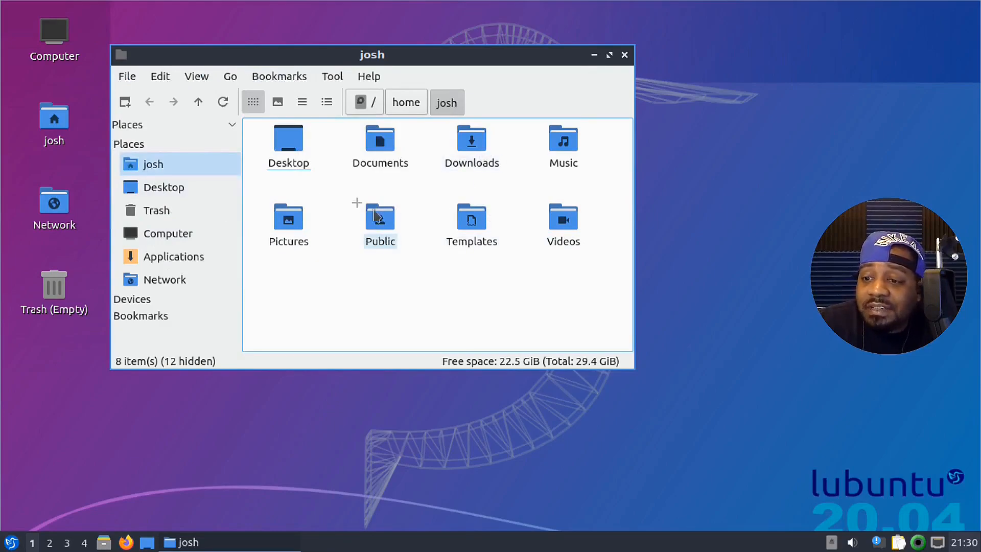
pyautogui.click(627, 57)
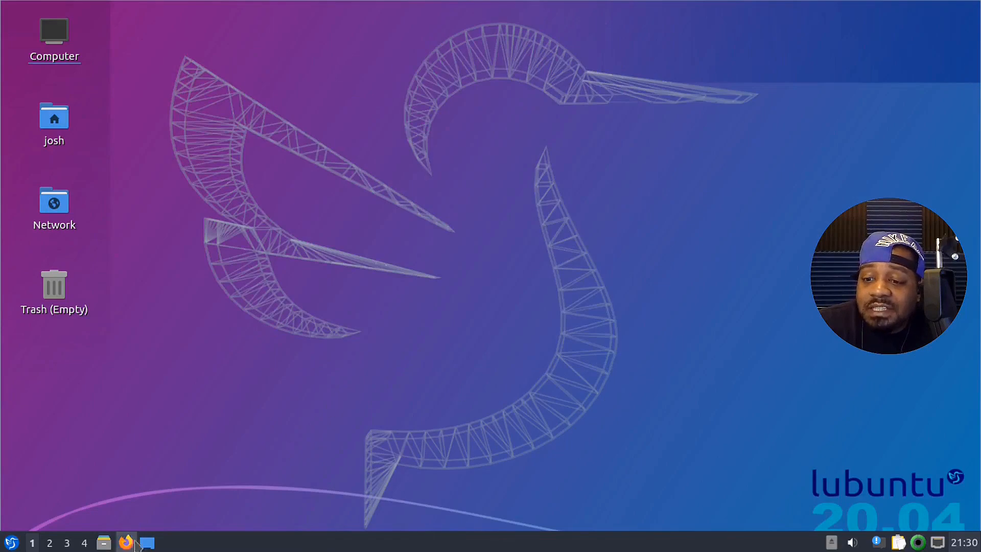
# Open the file manager and Firefox, restore Firefox from its maximized size, and bring the file manager to the front
pyautogui.click(104, 542)
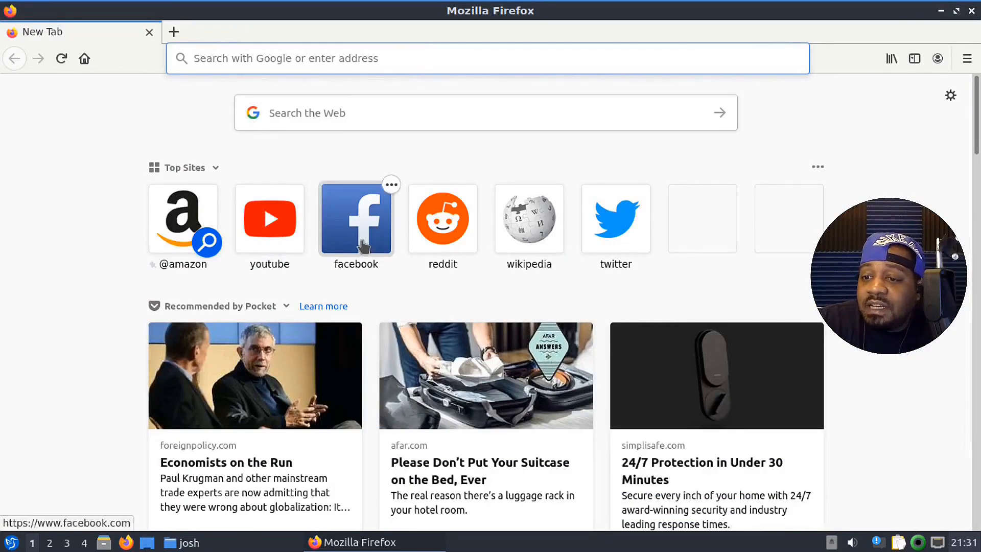
pyautogui.click(956, 12)
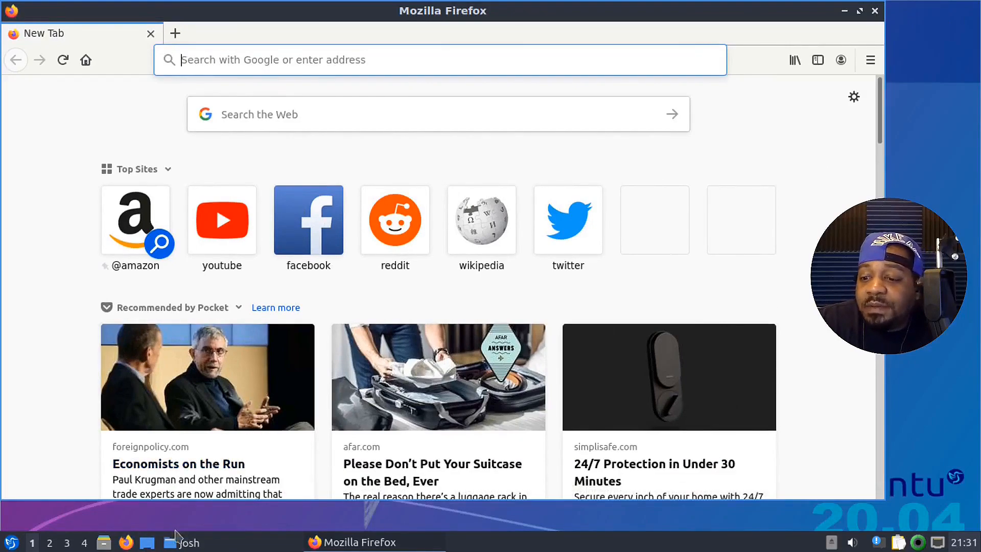
pyautogui.click(240, 544)
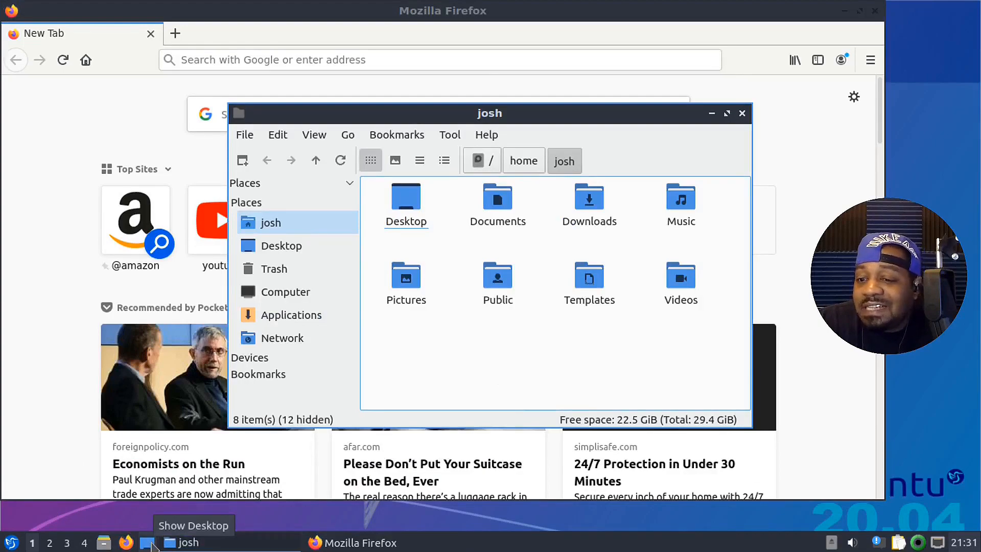
# Hide and restore all open windows several times with Show Desktop, and close the file manager and Firefox
pyautogui.click(147, 543)
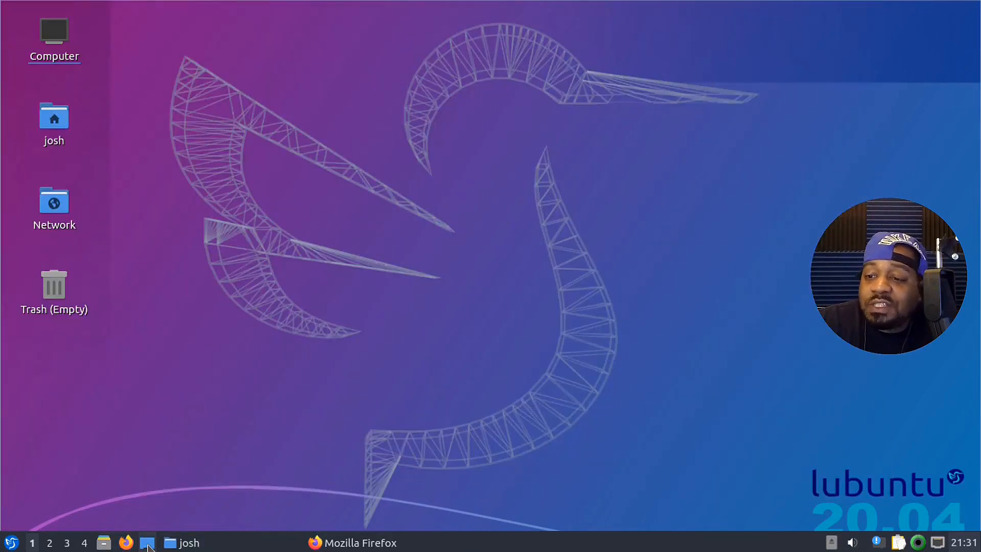
pyautogui.click(148, 545)
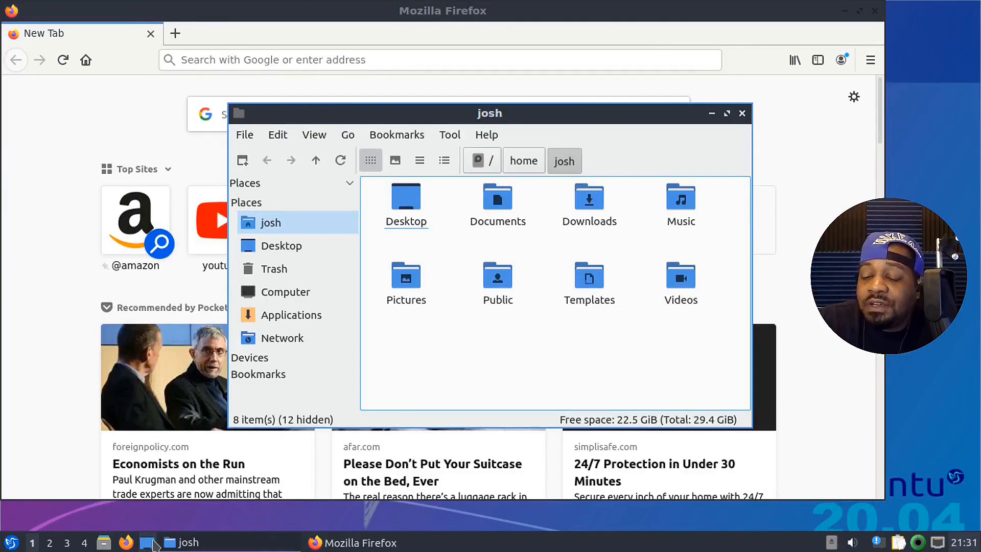
pyautogui.click(147, 543)
pyautogui.click(148, 544)
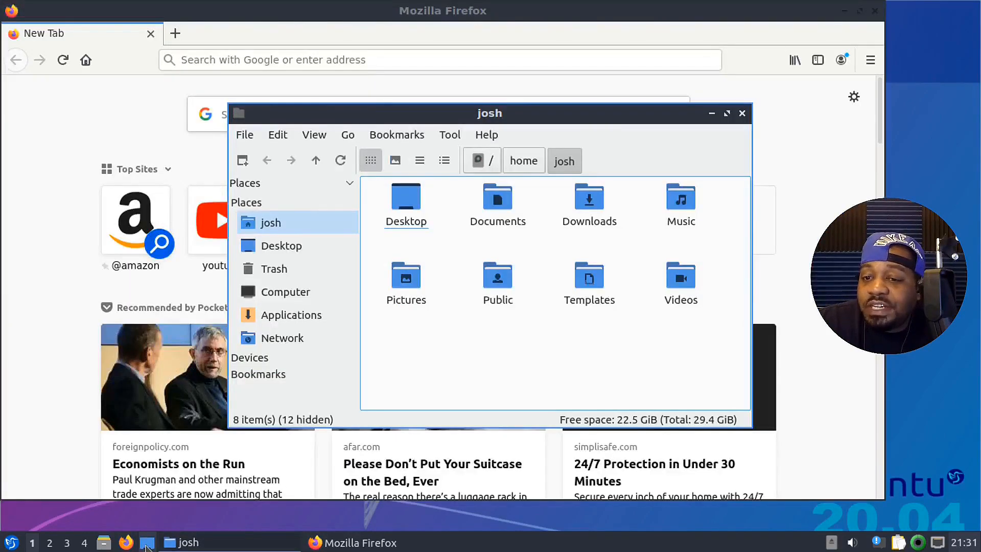
pyautogui.click(744, 114)
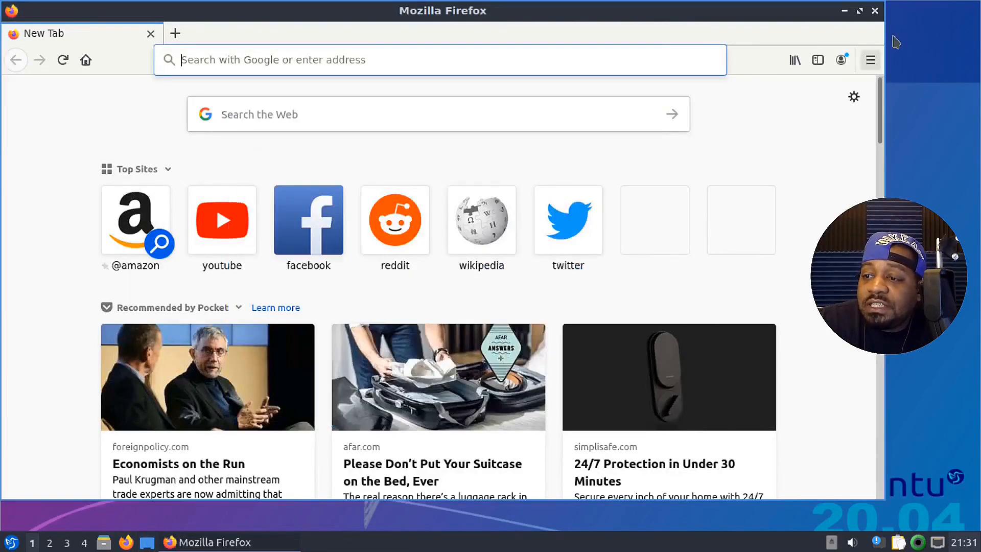
pyautogui.click(875, 10)
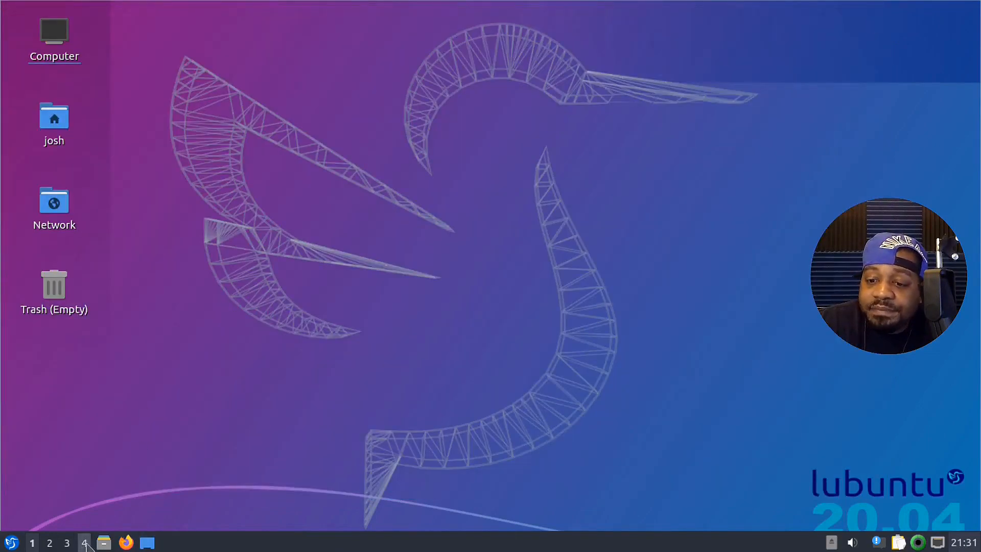
# Try switching between workspaces 1 and 2, opening the file manager on workspace 1 and Firefox on workspace 2
pyautogui.click(50, 545)
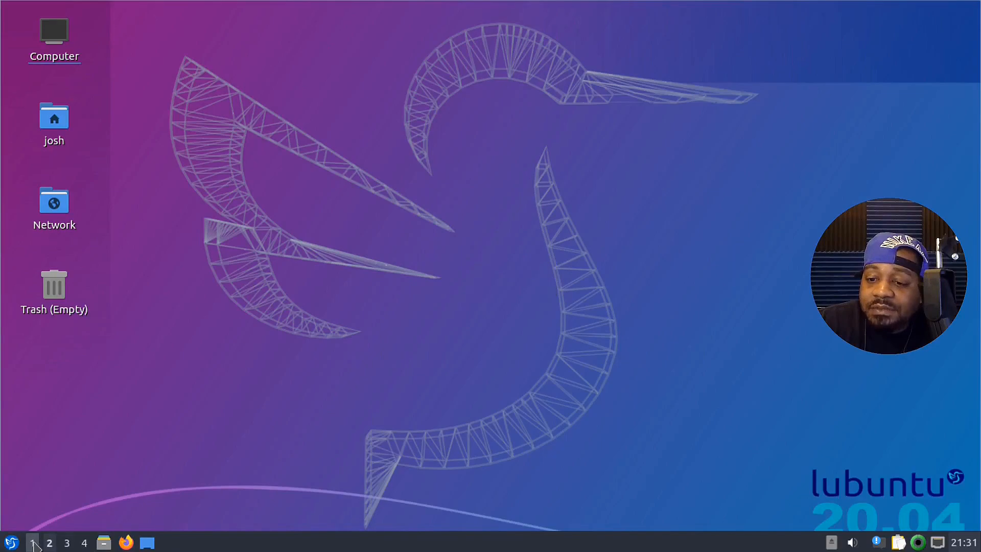
pyautogui.click(33, 544)
pyautogui.click(103, 542)
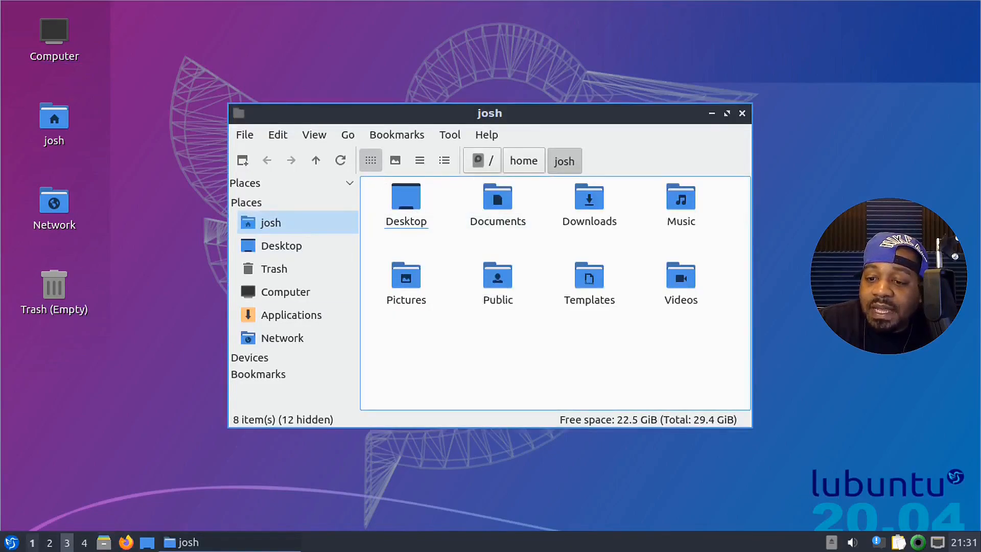
pyautogui.click(49, 544)
pyautogui.click(127, 542)
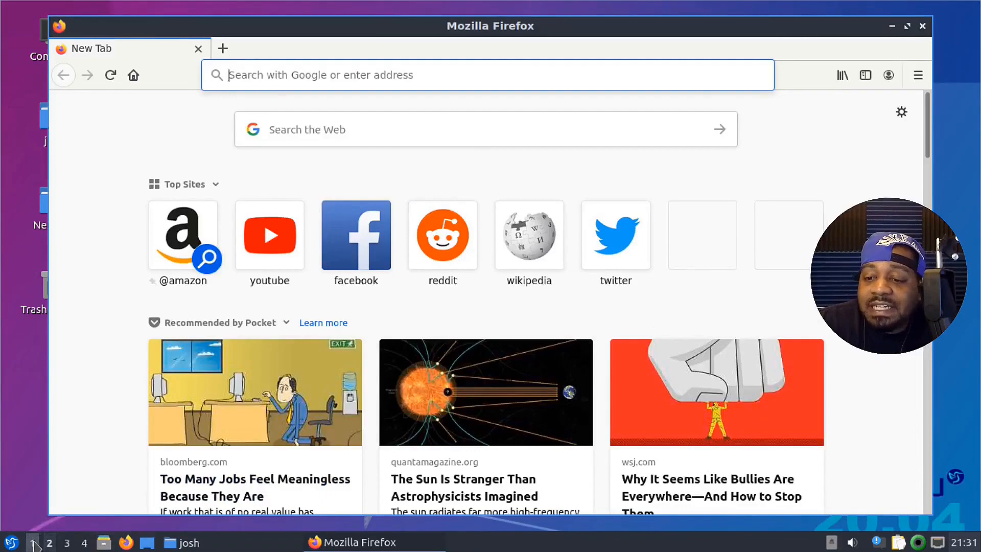
# Switch between workspaces 1 and 2, closing Firefox on workspace 2 and the file manager on workspace 1
pyautogui.click(32, 543)
pyautogui.click(50, 543)
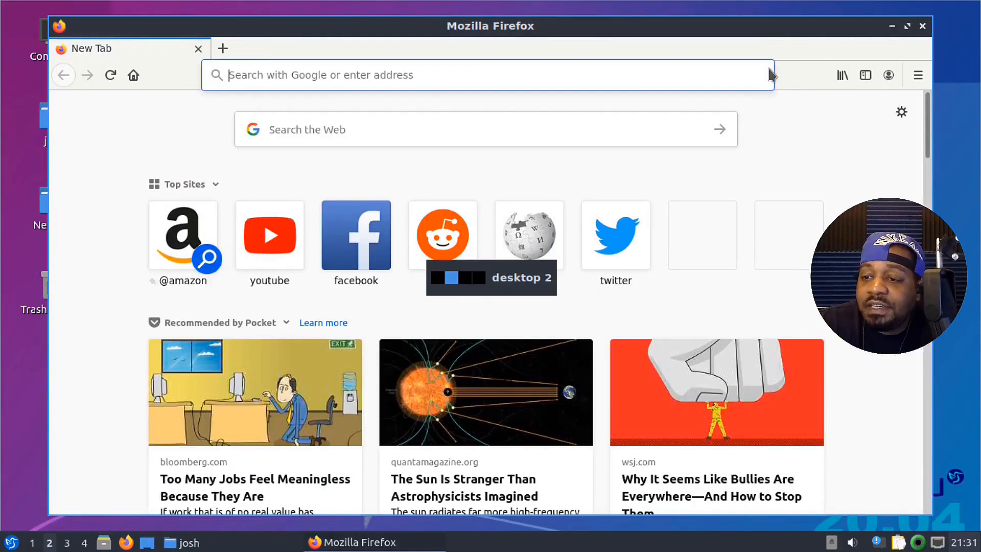
pyautogui.click(922, 26)
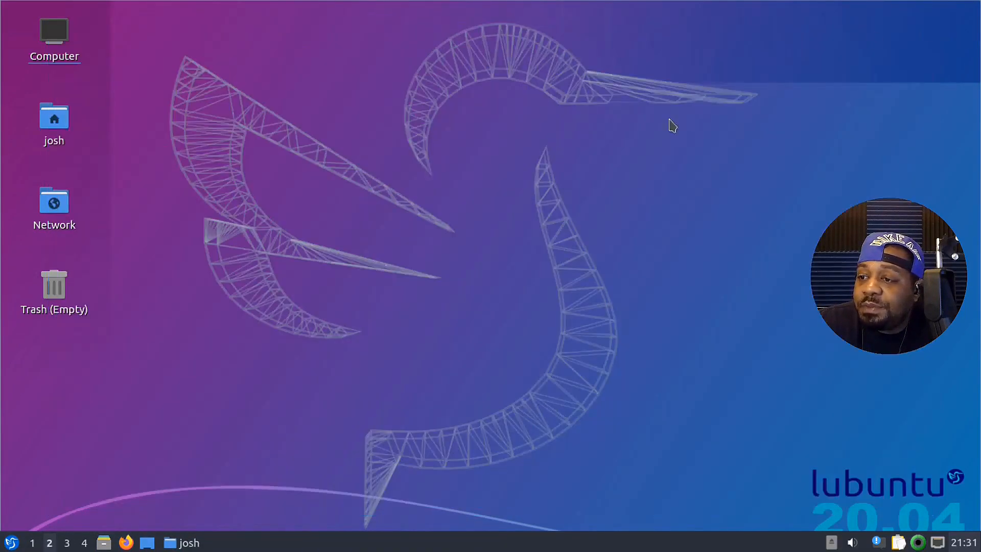
pyautogui.click(32, 543)
pyautogui.hotkey('alt', 'F4')
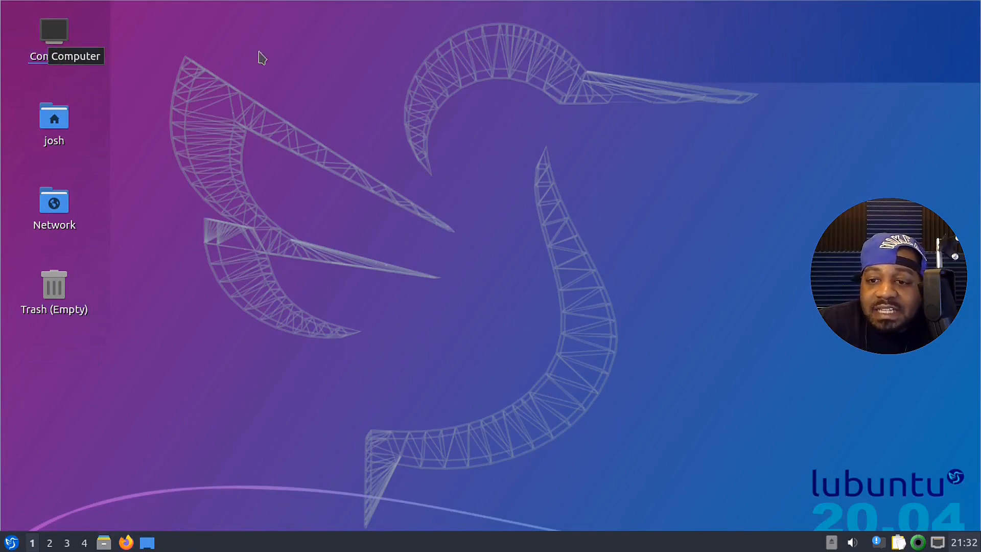
# Look into the Computer location and the home folder from their desktop icons, closing each window after viewing it
pyautogui.doubleClick(64, 34)
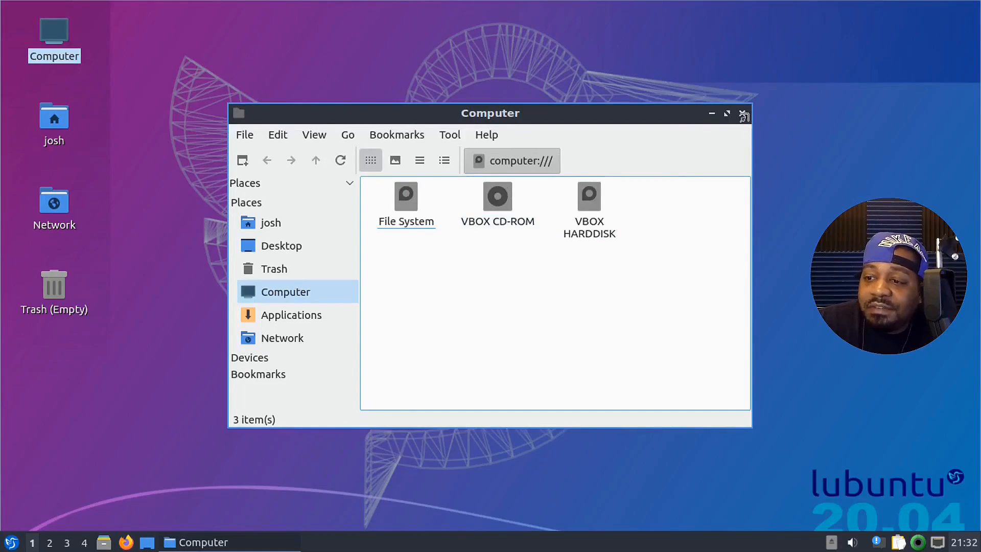
pyautogui.click(742, 113)
pyautogui.doubleClick(54, 122)
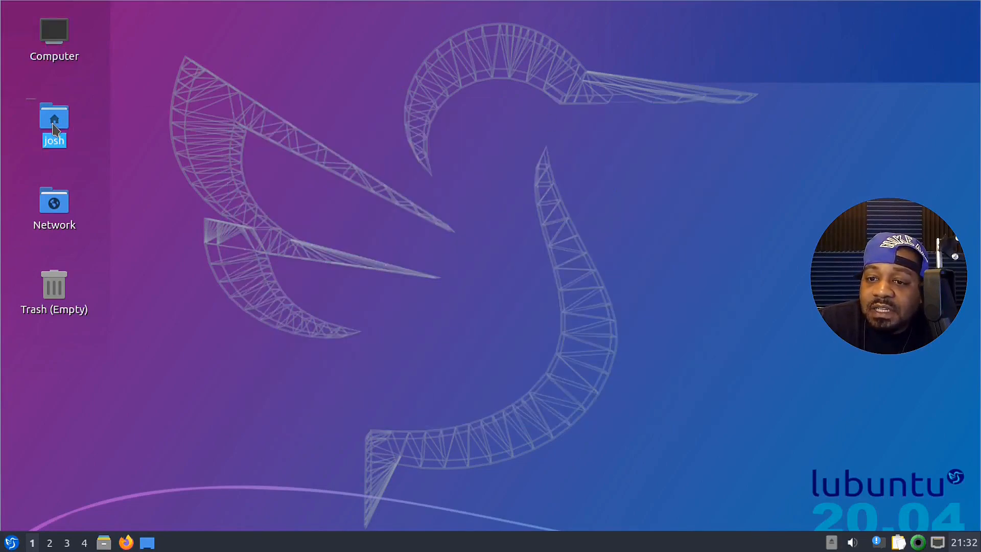
pyautogui.click(741, 113)
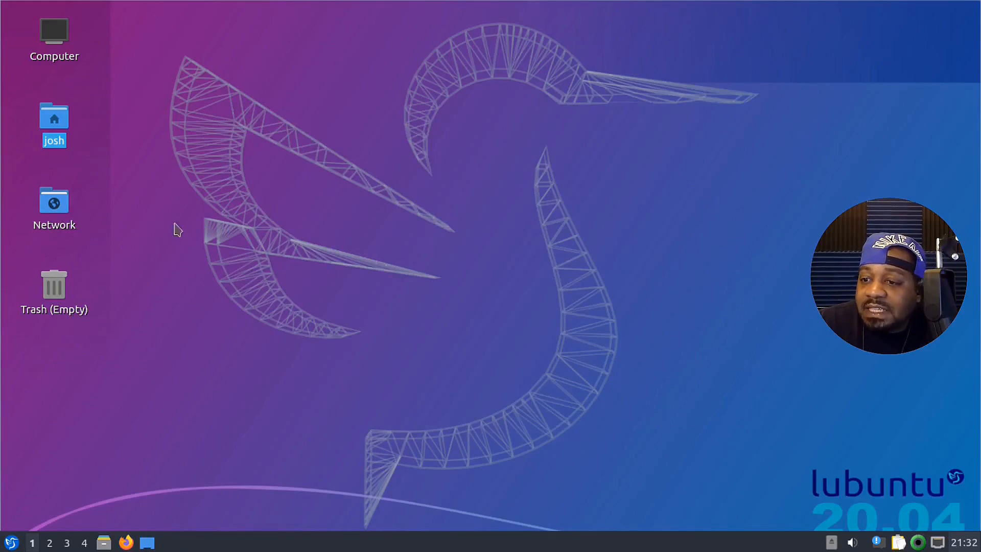
# Open Desktop Preferences and look over the wallpaper file chooser and the background color picker, cancelling both
pyautogui.rightClick(527, 70)
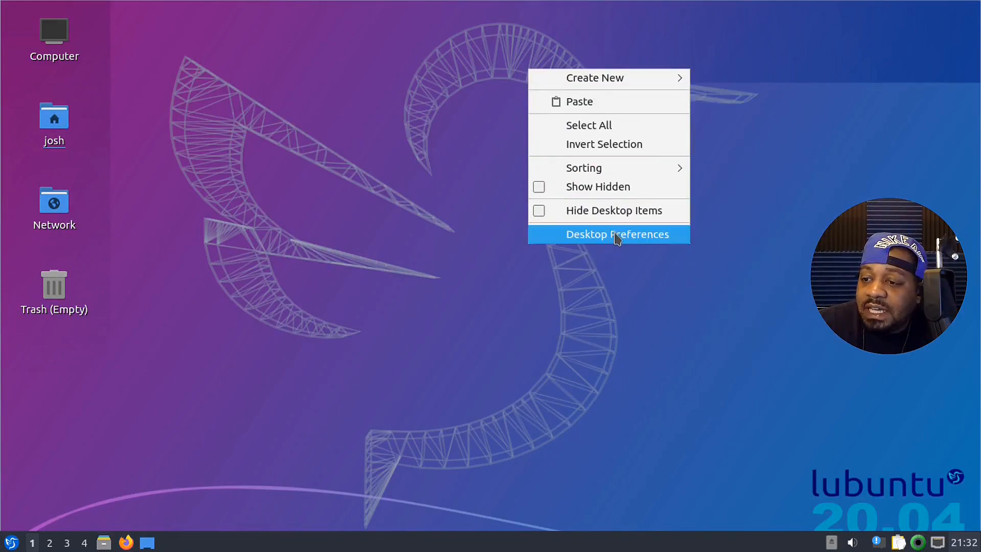
pyautogui.click(617, 235)
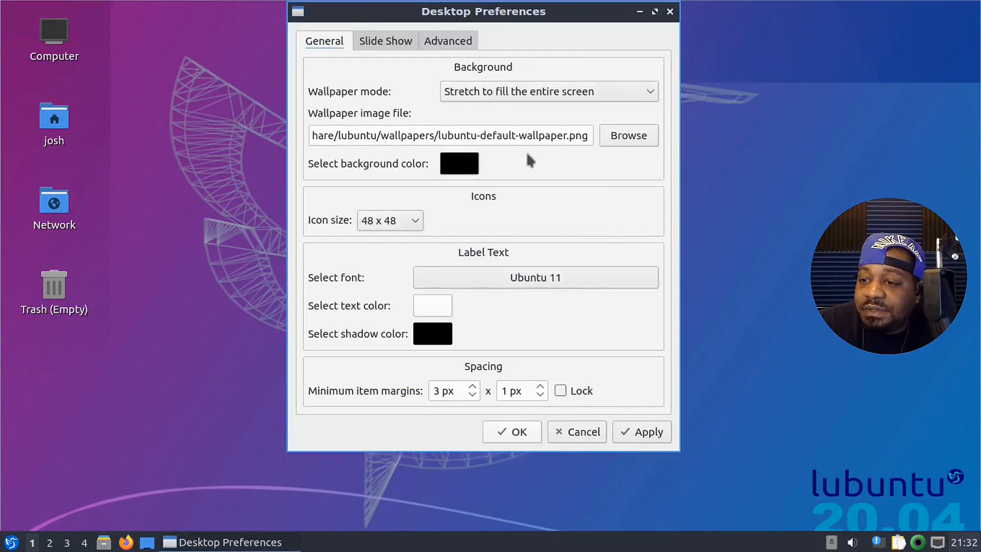
pyautogui.click(628, 135)
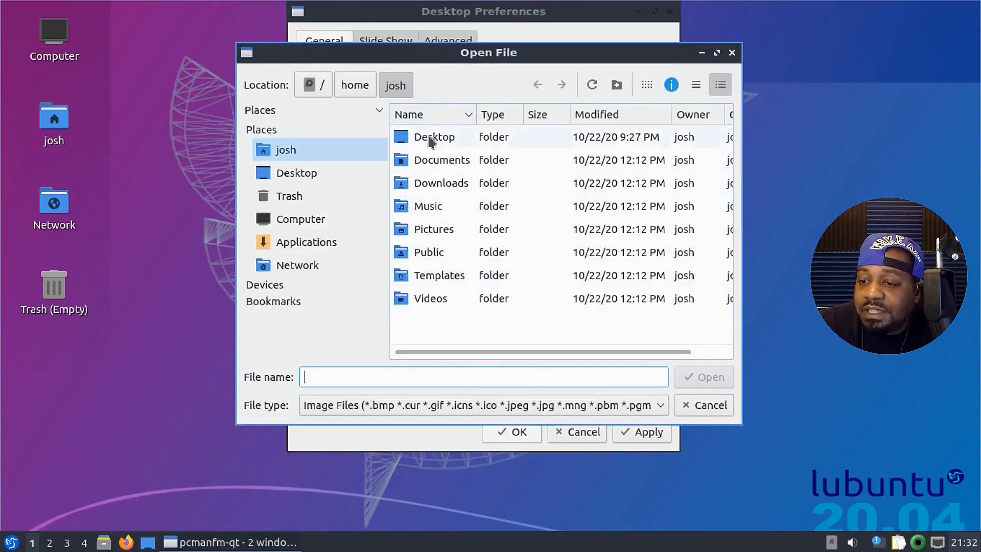
pyautogui.click(715, 406)
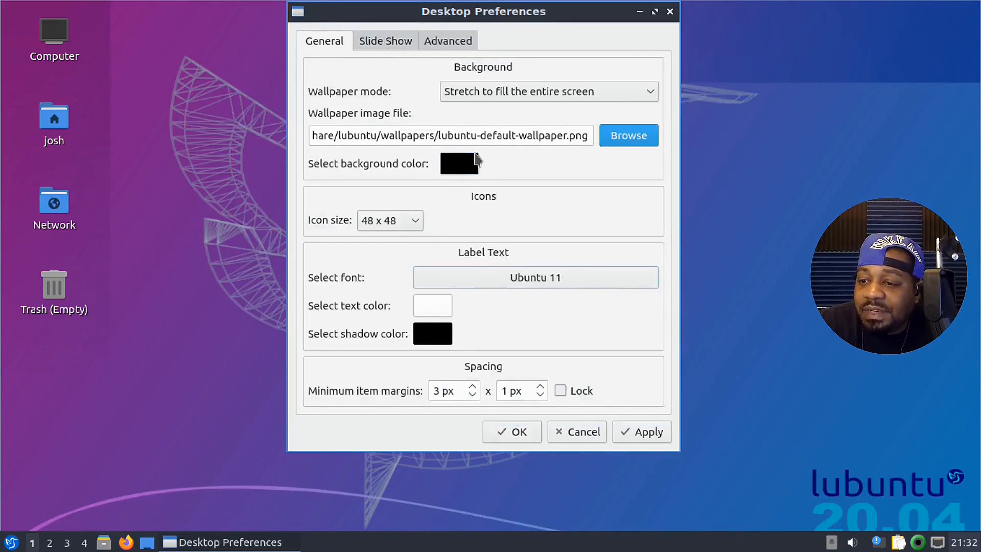
pyautogui.click(463, 167)
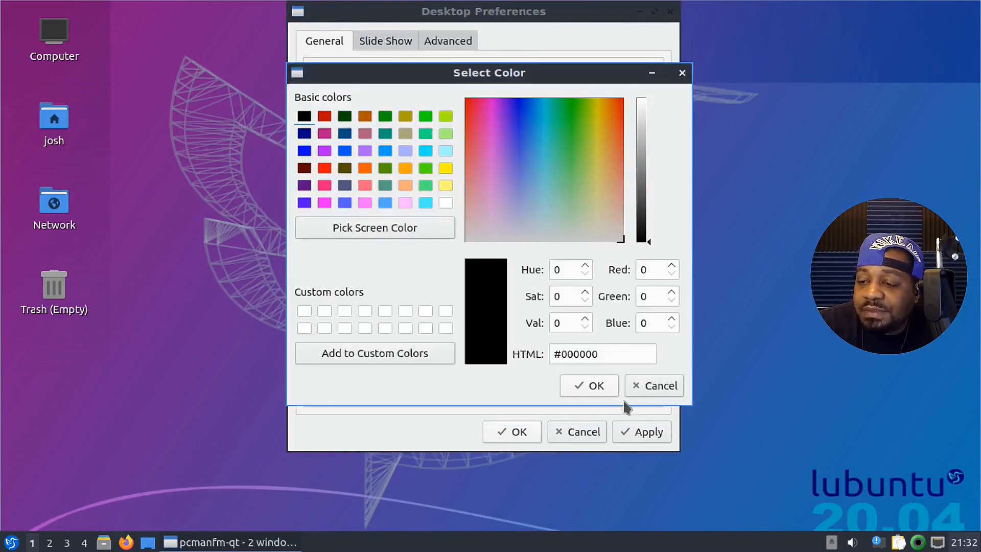
pyautogui.click(661, 386)
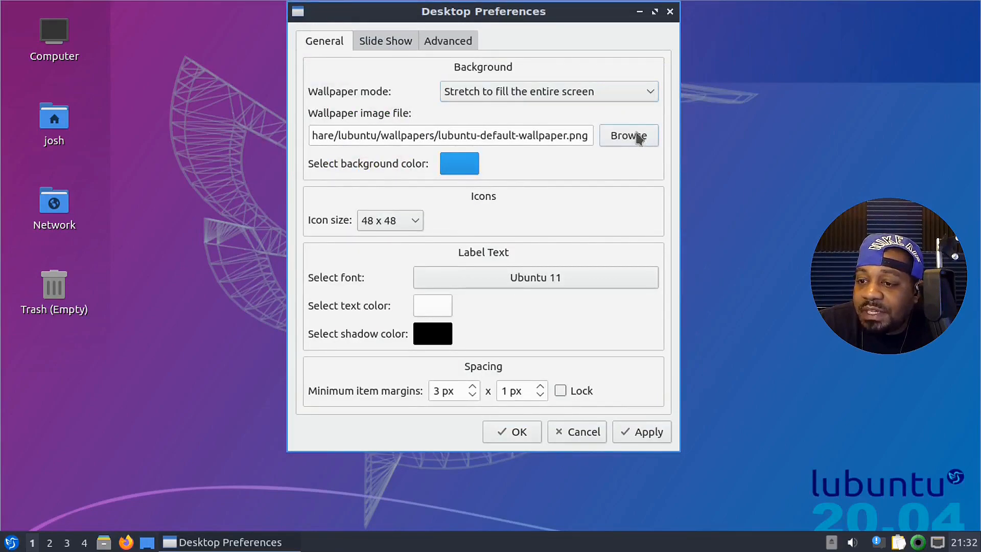
# Check the beginning of the current wallpaper's path and browse to the /usr/share folder for a wallpaper image
pyautogui.click(588, 136)
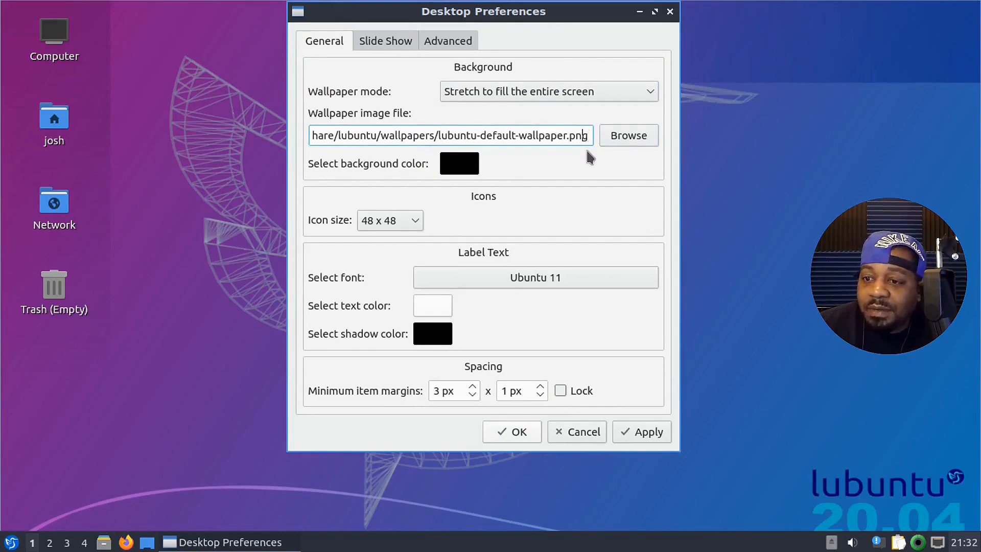
pyautogui.press('Home')
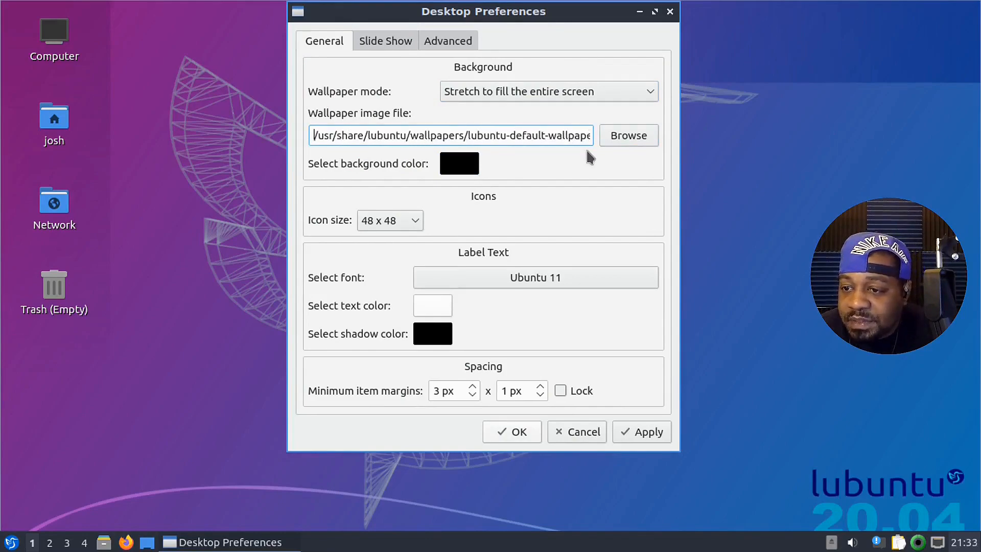
pyautogui.click(633, 137)
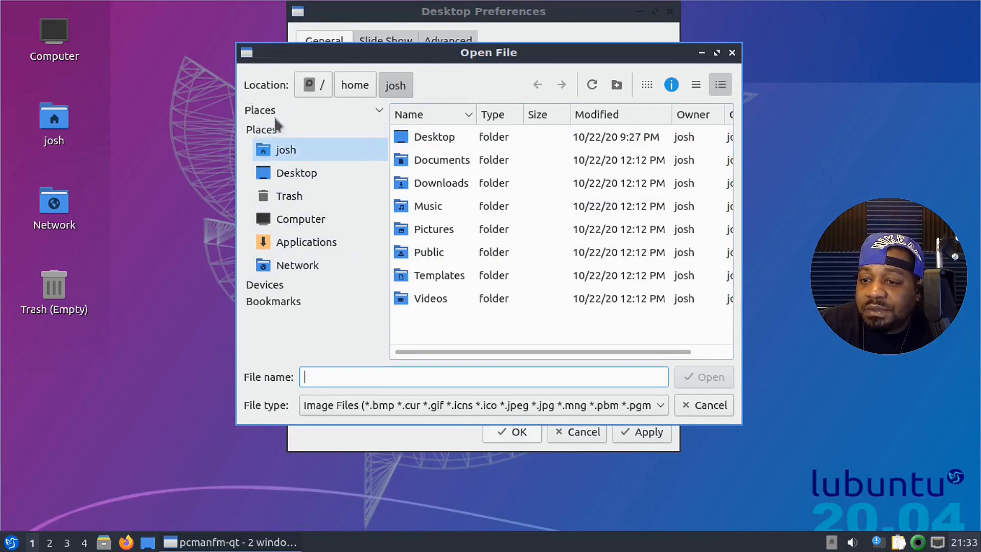
pyautogui.click(311, 88)
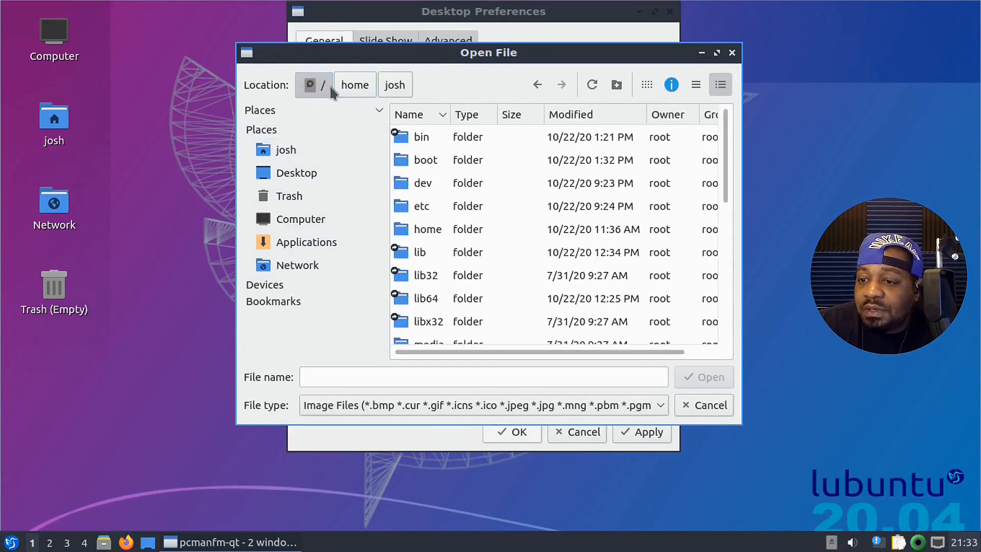
pyautogui.scroll(-1, 417, 276)
pyautogui.scroll(-2, 418, 280)
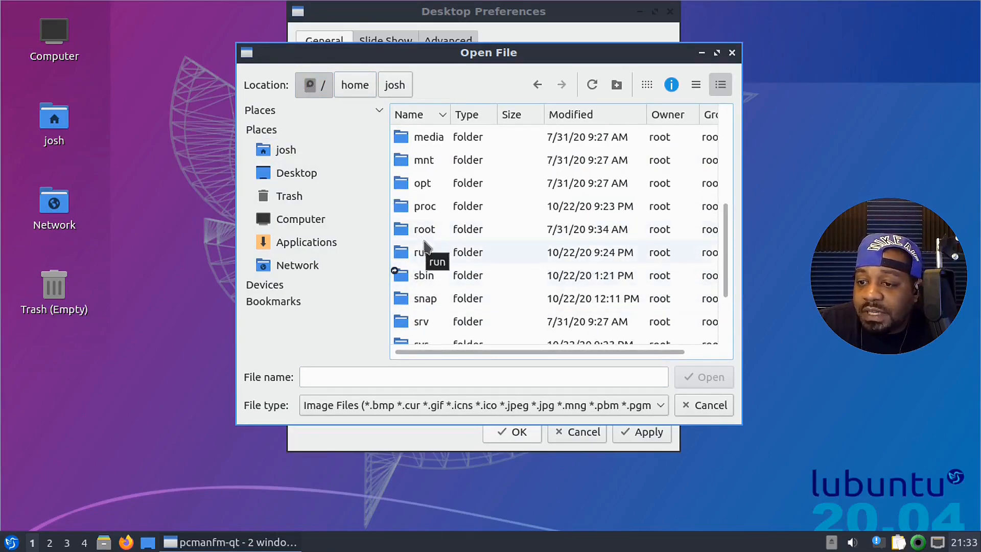
pyautogui.scroll(-2, 416, 256)
pyautogui.doubleClick(410, 300)
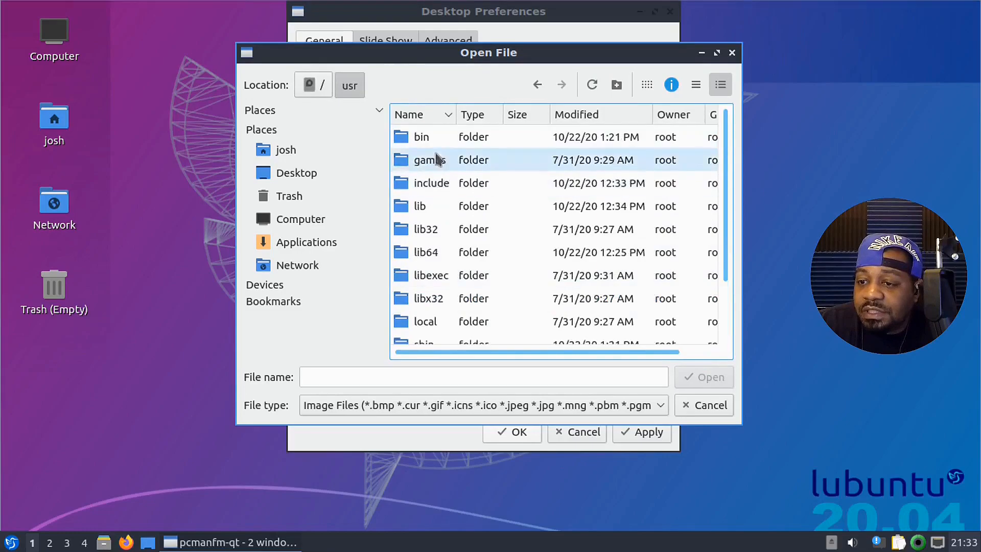
pyautogui.scroll(-1, 436, 157)
pyautogui.doubleClick(427, 301)
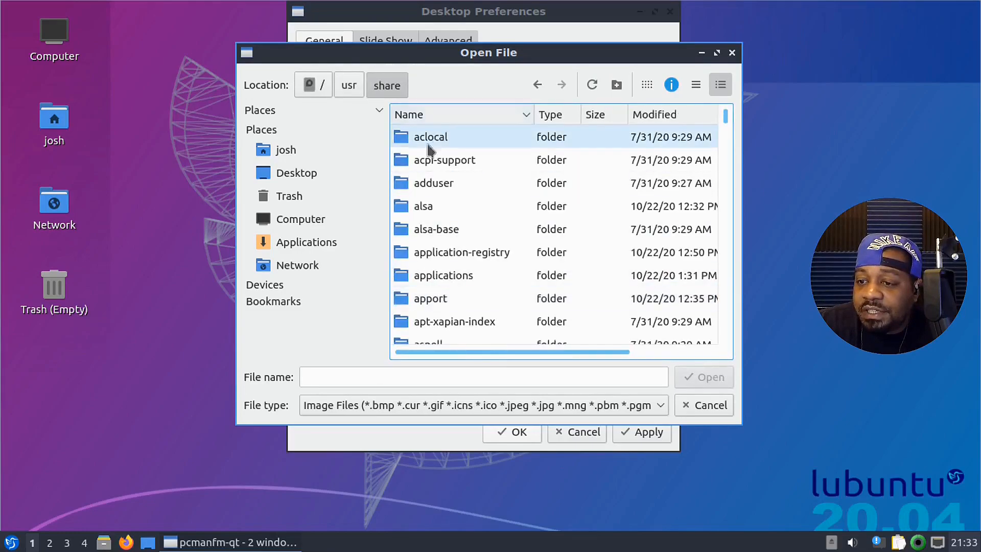
# Find the lowercase lubuntu folder inside /usr/share and open its wallpapers subfolder
pyautogui.scroll(-8, 444, 261)
pyautogui.scroll(-20, 443, 255)
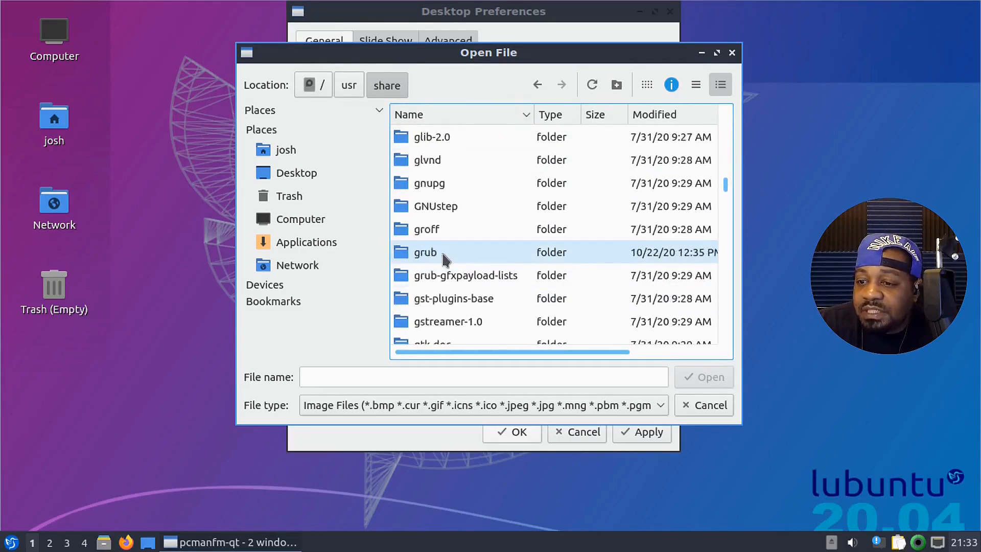
pyautogui.scroll(5, 436, 253)
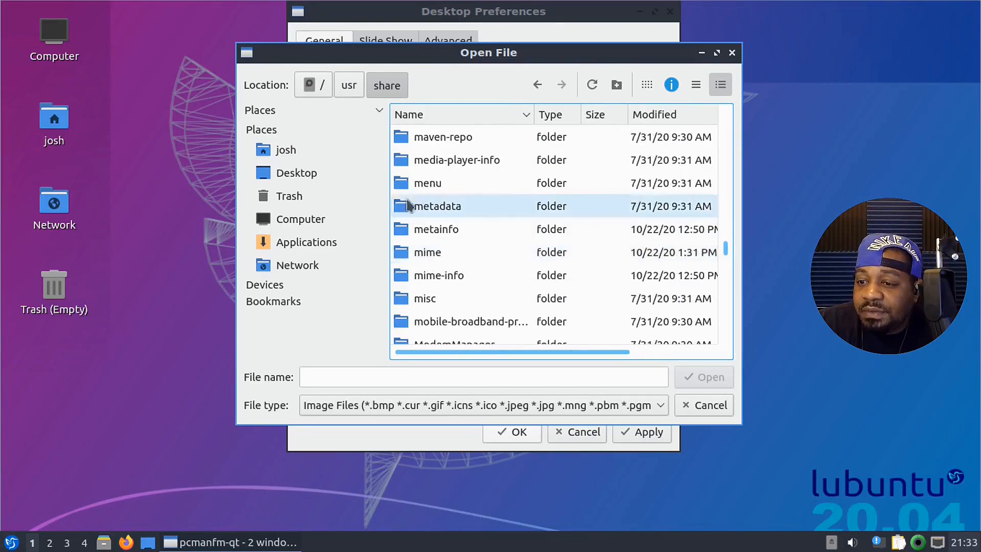
pyautogui.doubleClick(434, 274)
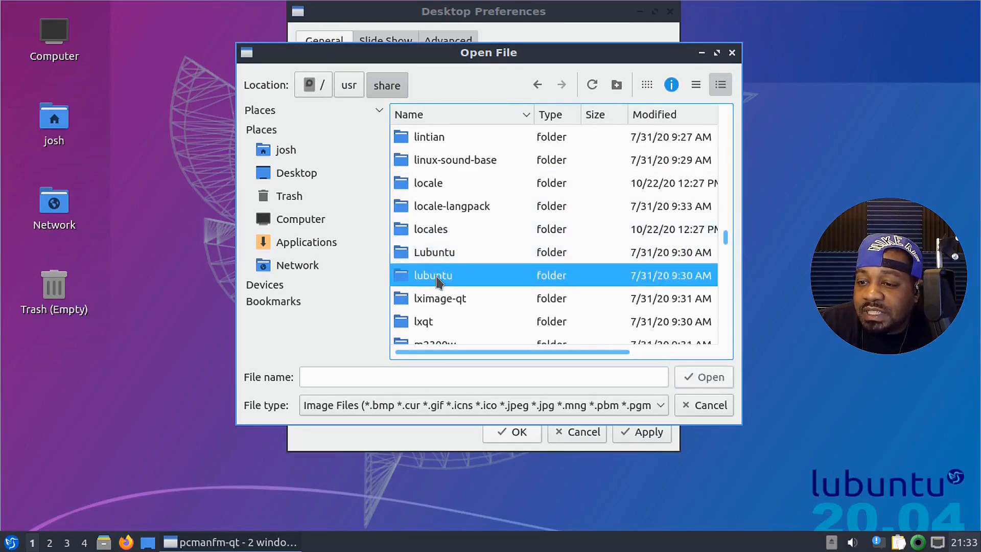
pyautogui.doubleClick(438, 183)
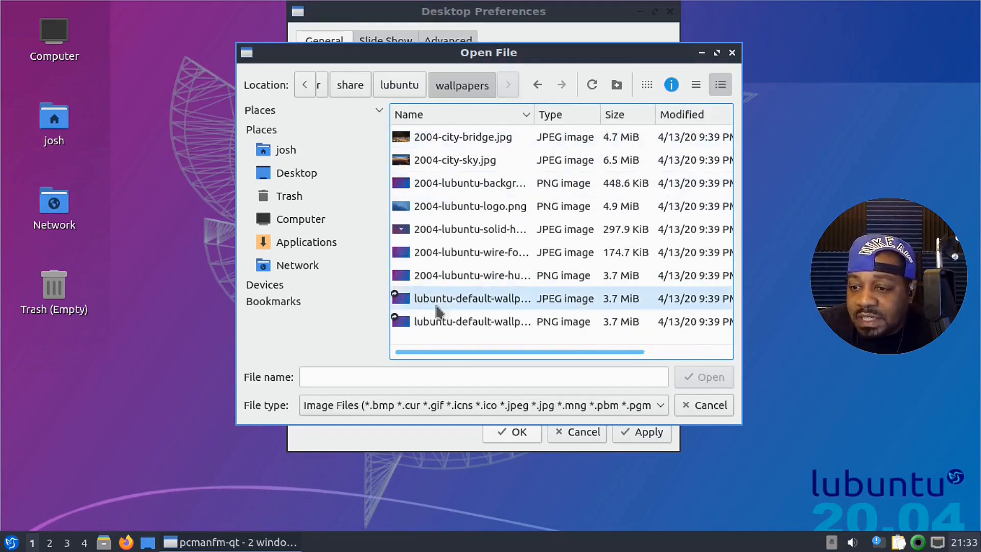
# Apply 2004-city-bridge.jpg as the desktop wallpaper and close the preferences
pyautogui.click(461, 142)
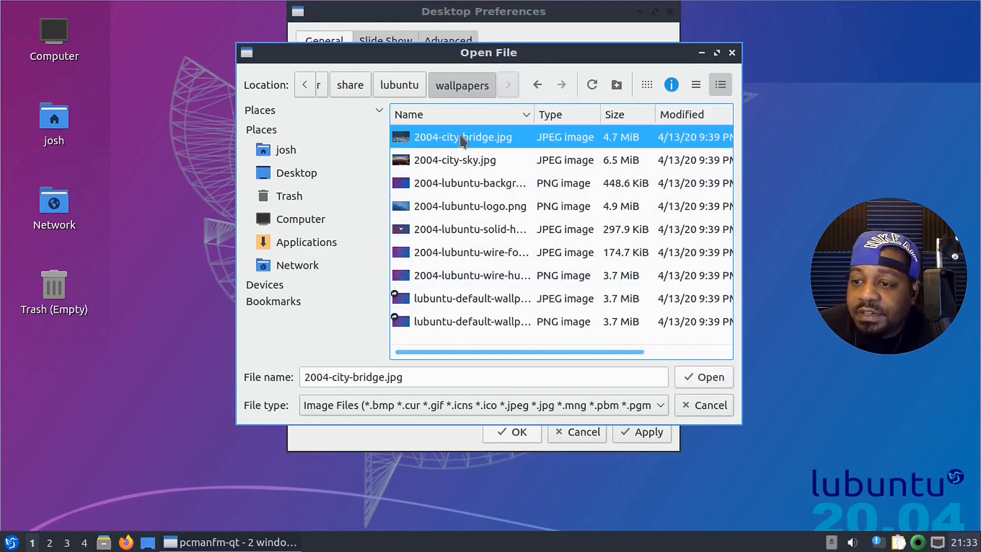
pyautogui.click(705, 378)
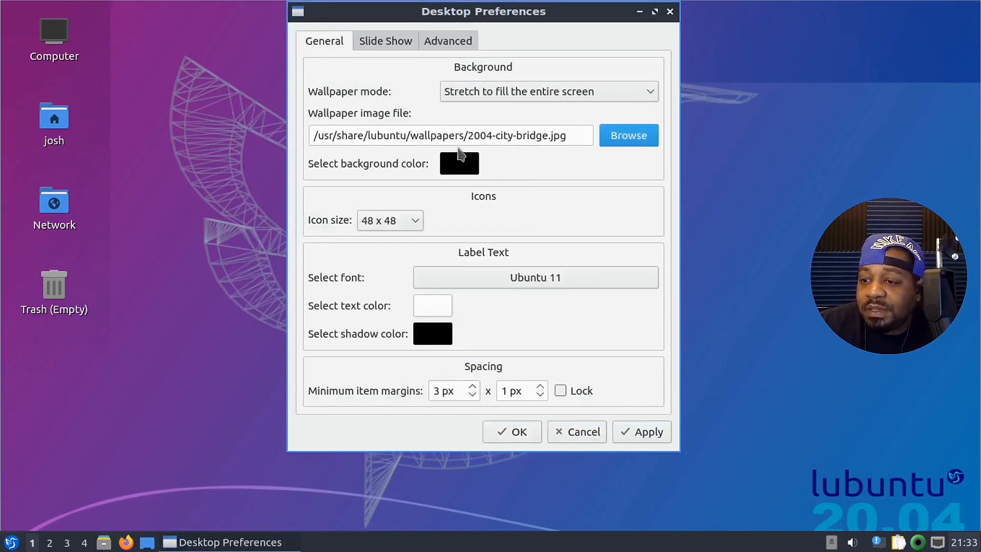
pyautogui.click(639, 435)
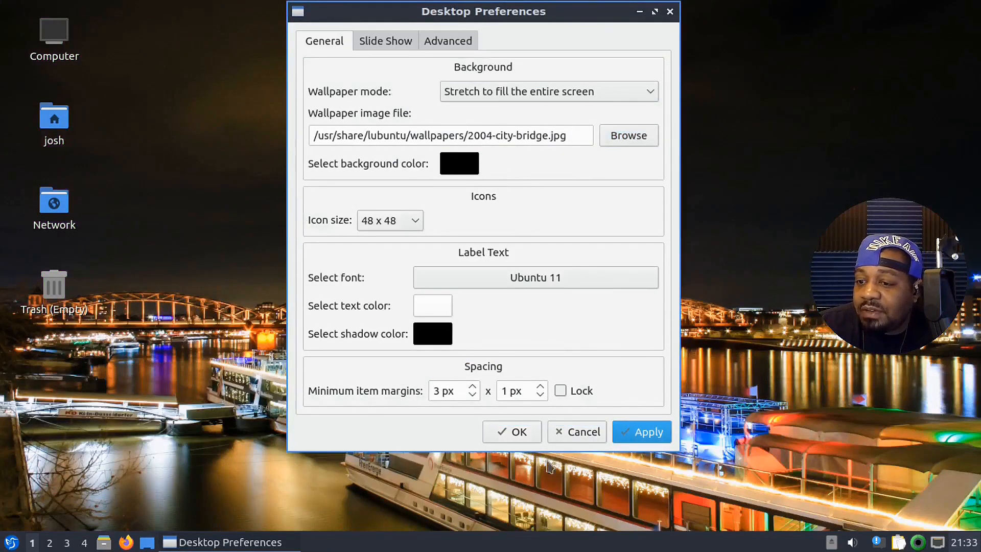
pyautogui.click(514, 434)
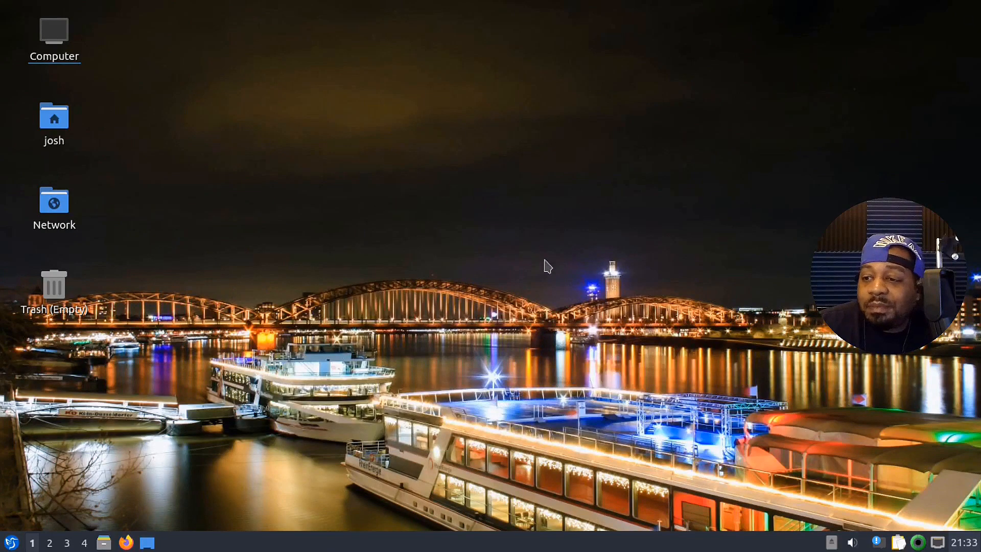
# Reopen Desktop Preferences and apply 2004-city-sky.jpg as the desktop wallpaper
pyautogui.rightClick(526, 176)
pyautogui.click(615, 341)
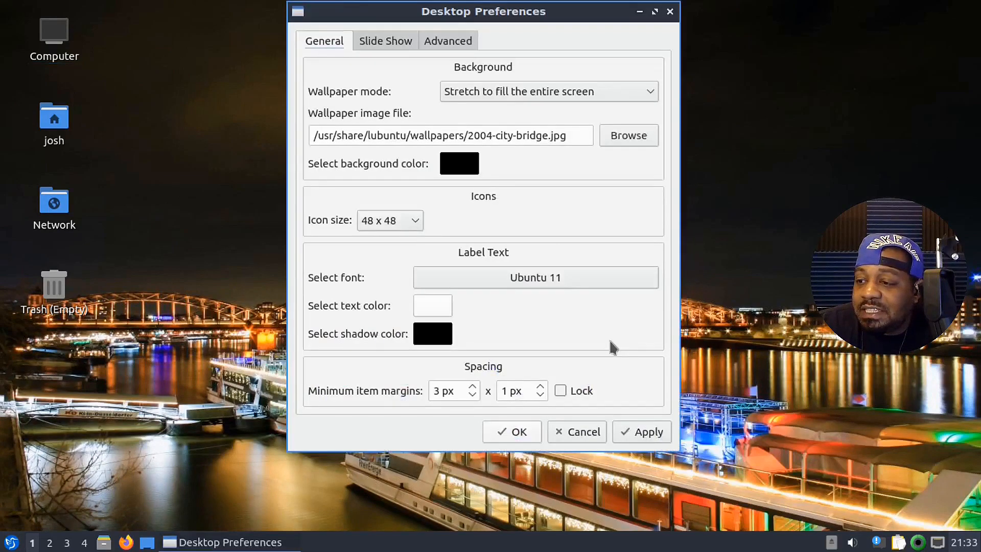
pyautogui.click(628, 136)
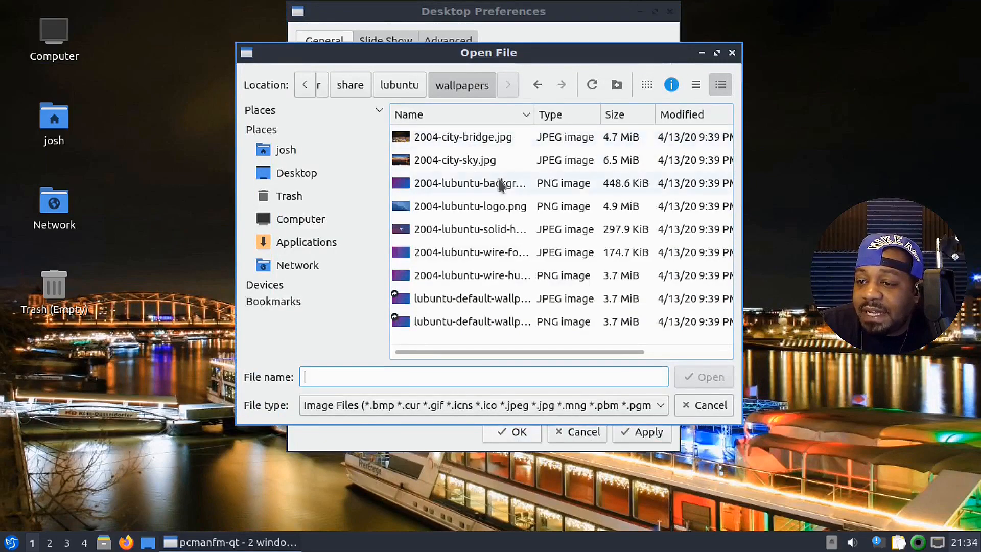
pyautogui.click(454, 163)
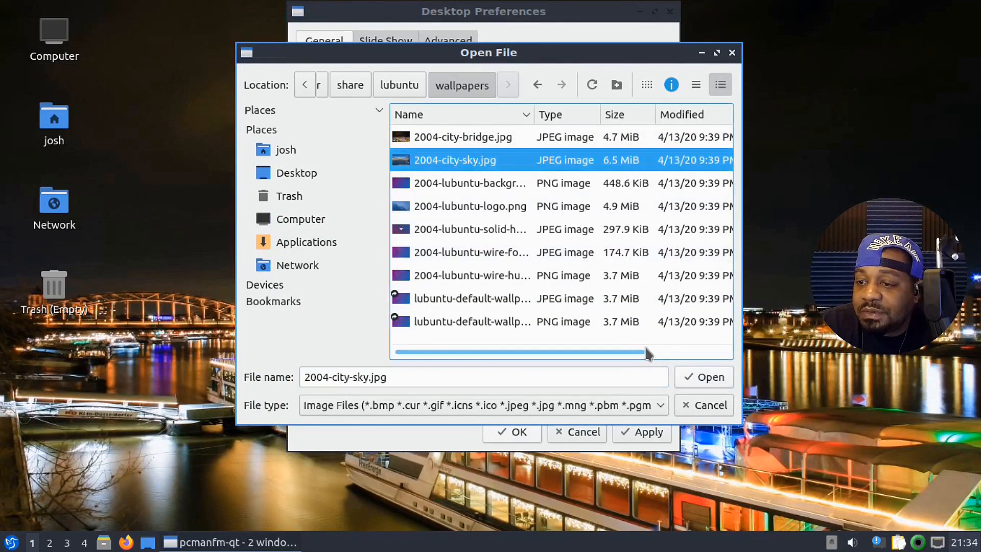
pyautogui.click(703, 377)
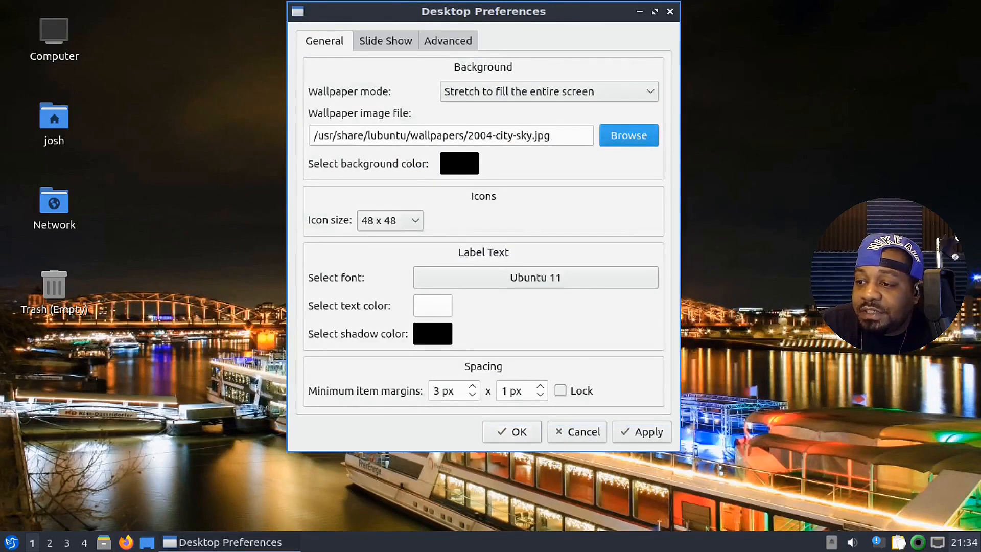
pyautogui.click(642, 431)
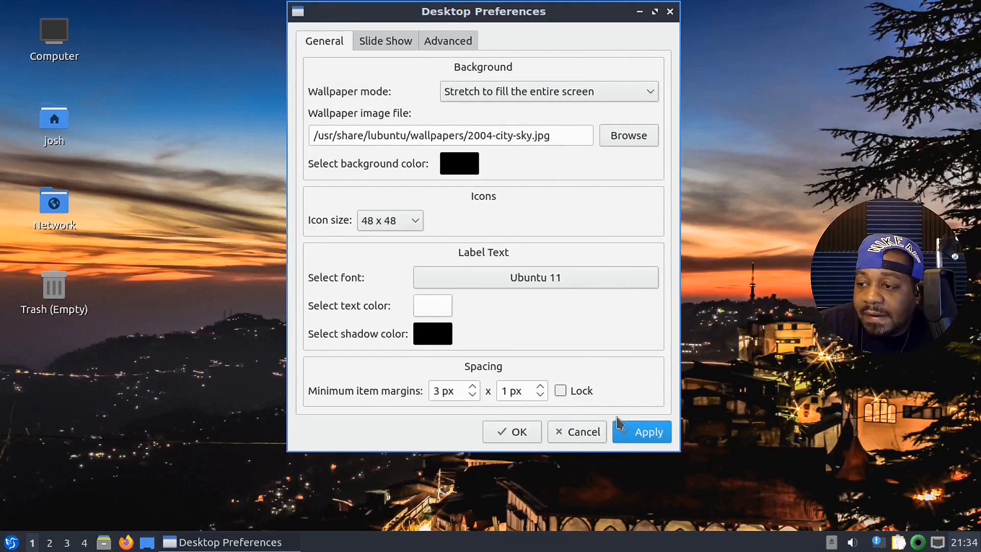
# Apply 2004-lubuntu-wire-fossa.jpg from the lubuntu wallpapers folder as the desktop wallpaper and close the preferences
pyautogui.click(626, 147)
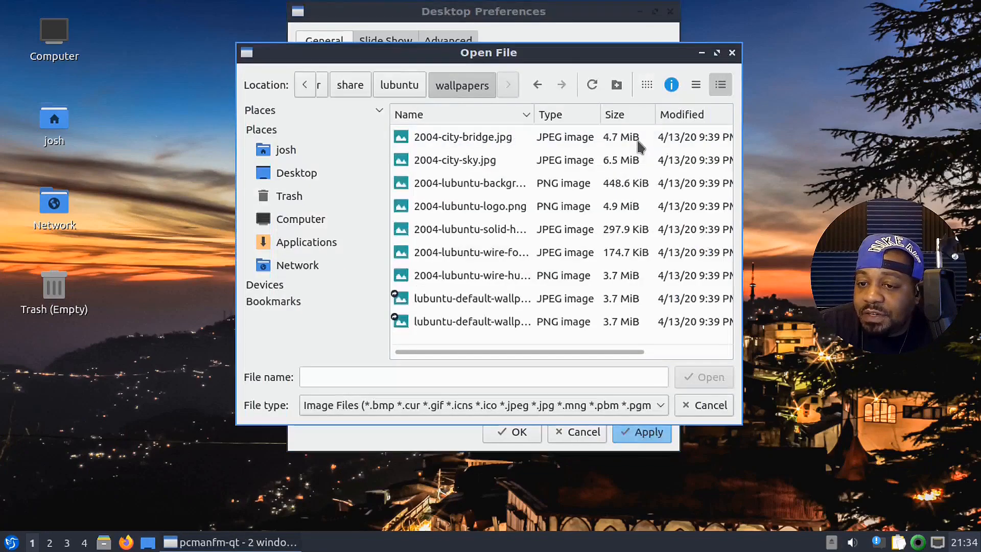
pyautogui.click(462, 253)
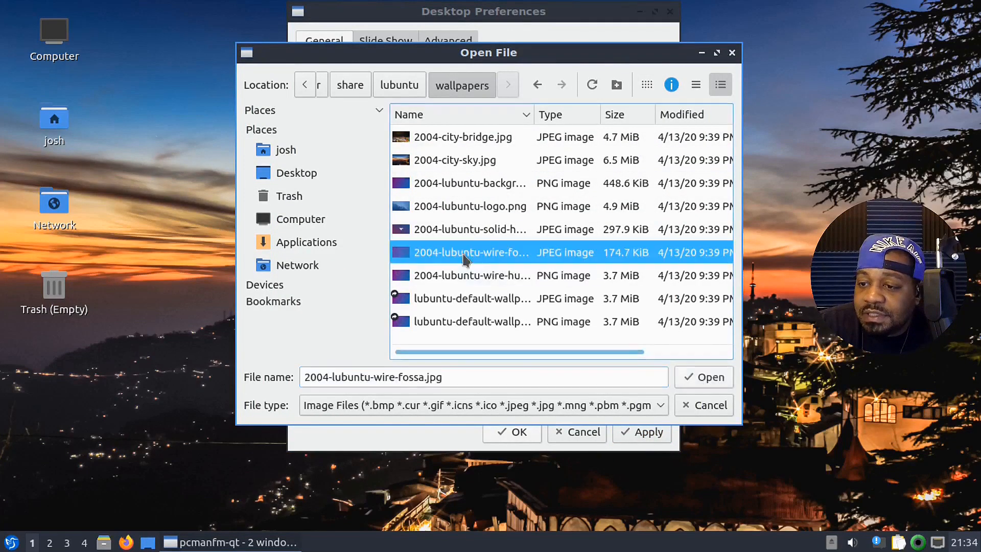
pyautogui.click(713, 378)
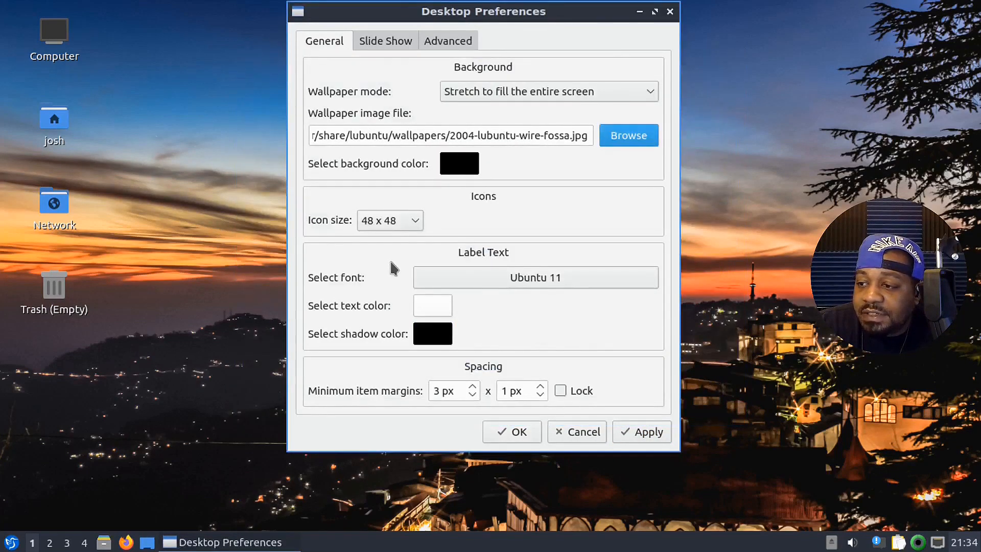
pyautogui.click(634, 432)
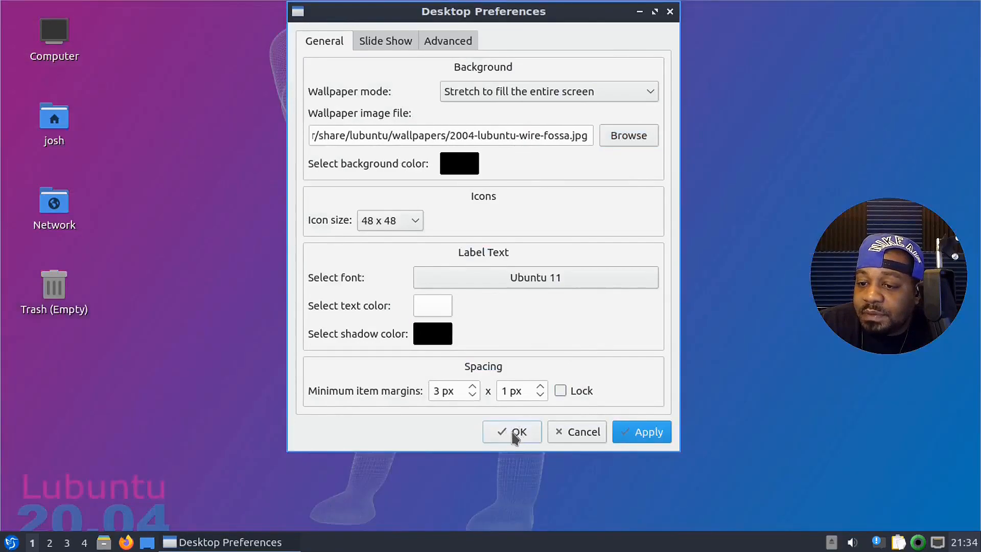
pyautogui.click(511, 431)
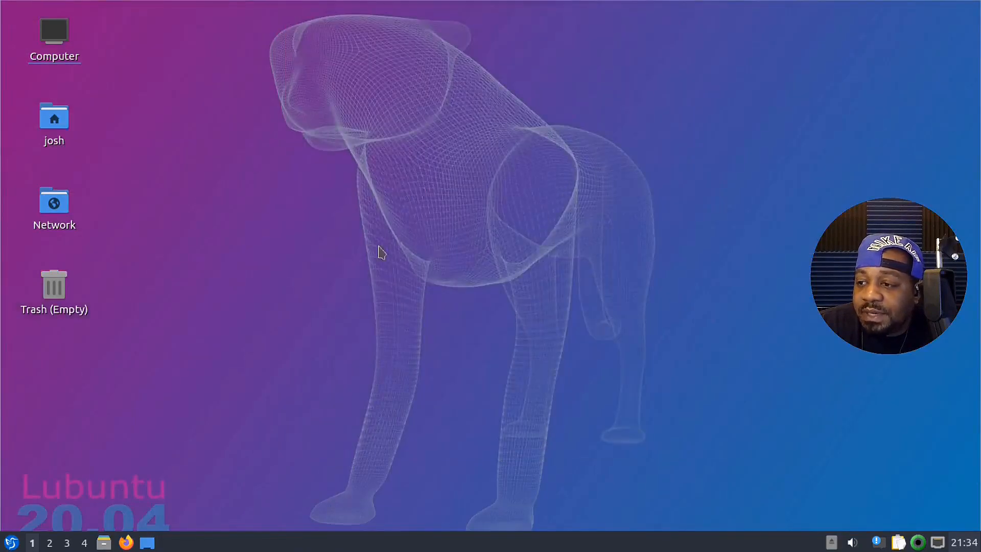
# Look over the application menu's categories and its Leave options, including Hibernate, Logout, Reboot and Suspend
pyautogui.click(12, 543)
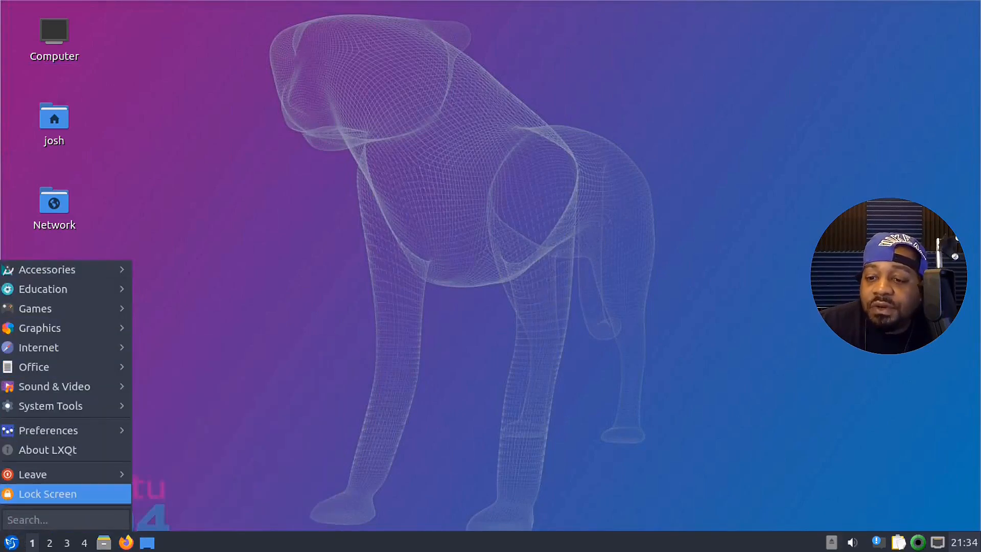
pyautogui.click(12, 545)
pyautogui.click(11, 544)
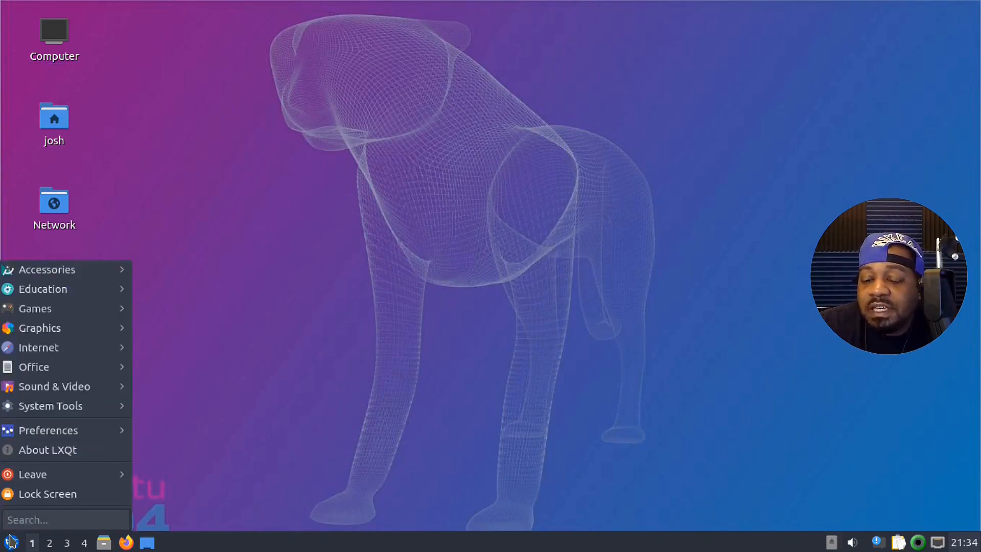
pyautogui.moveTo(76, 274)
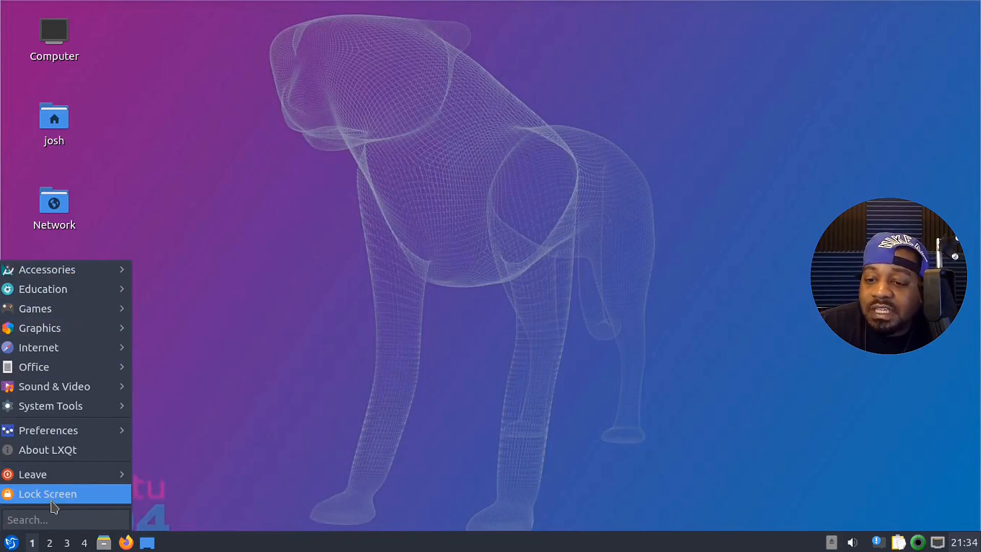
pyautogui.moveTo(70, 480)
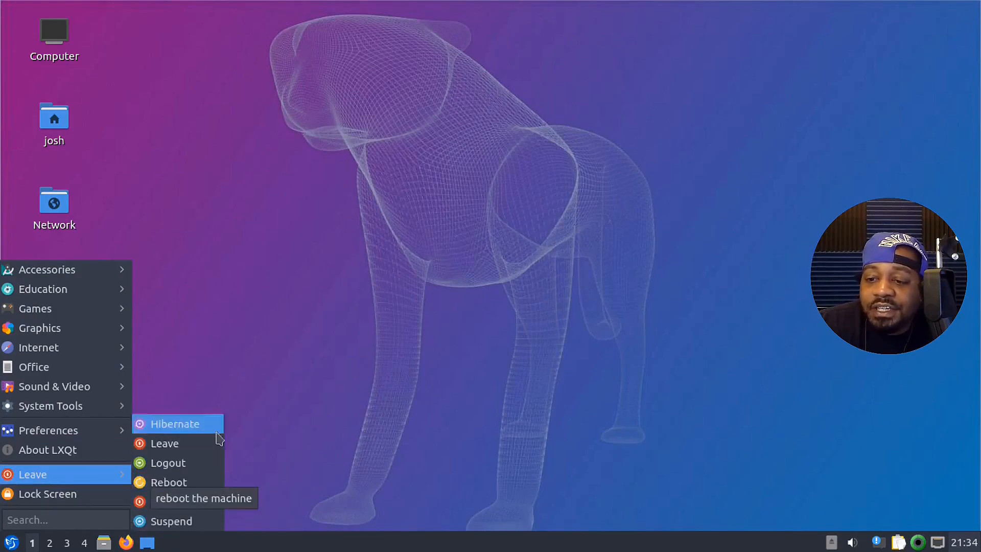
pyautogui.moveTo(107, 480)
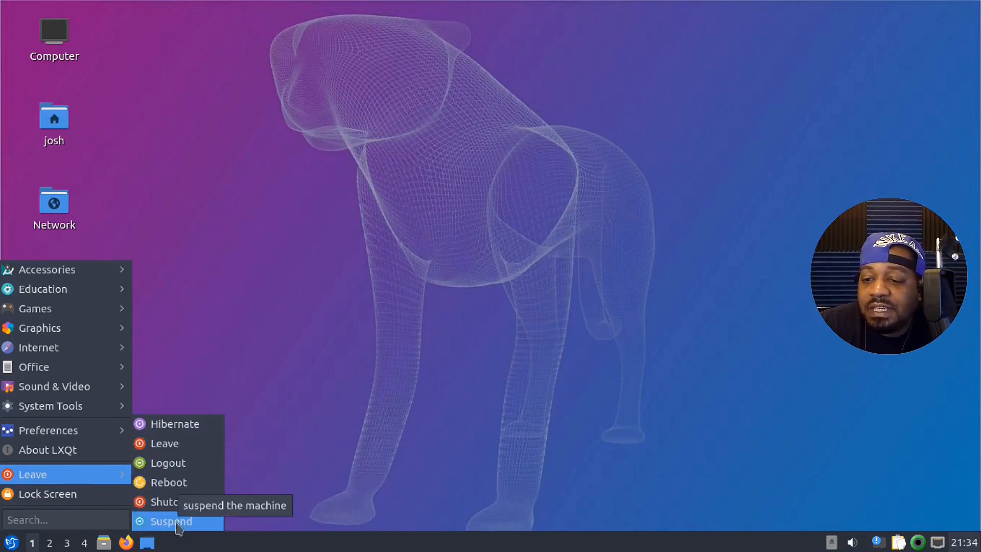
# Open the About LXQt information and view its Authors, Thanks and Translations pages
pyautogui.click(51, 455)
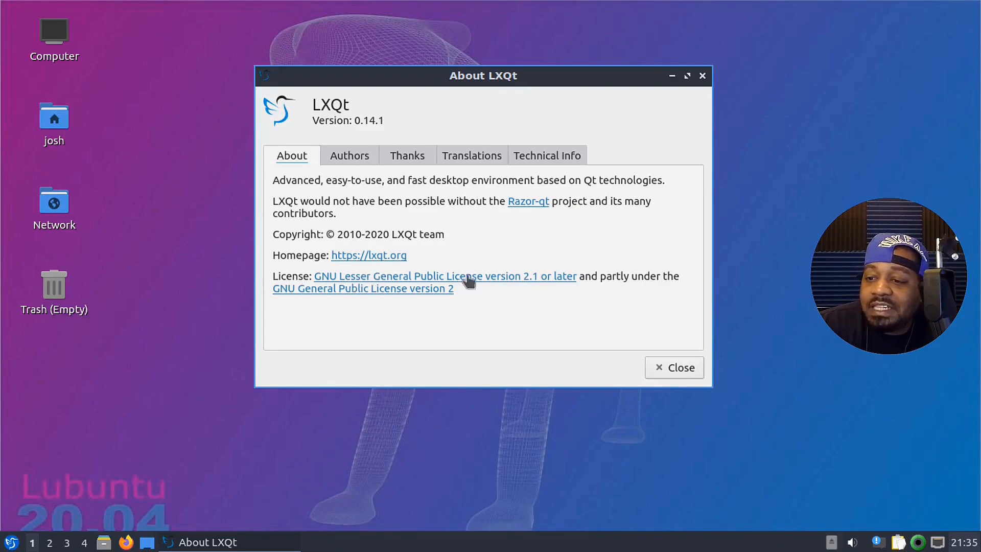
pyautogui.click(343, 157)
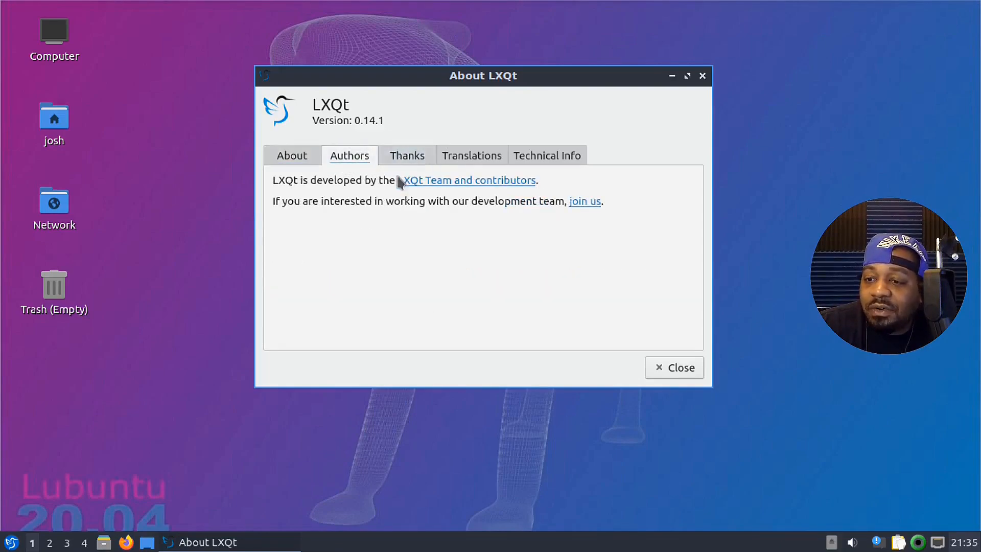
pyautogui.click(391, 158)
pyautogui.click(470, 155)
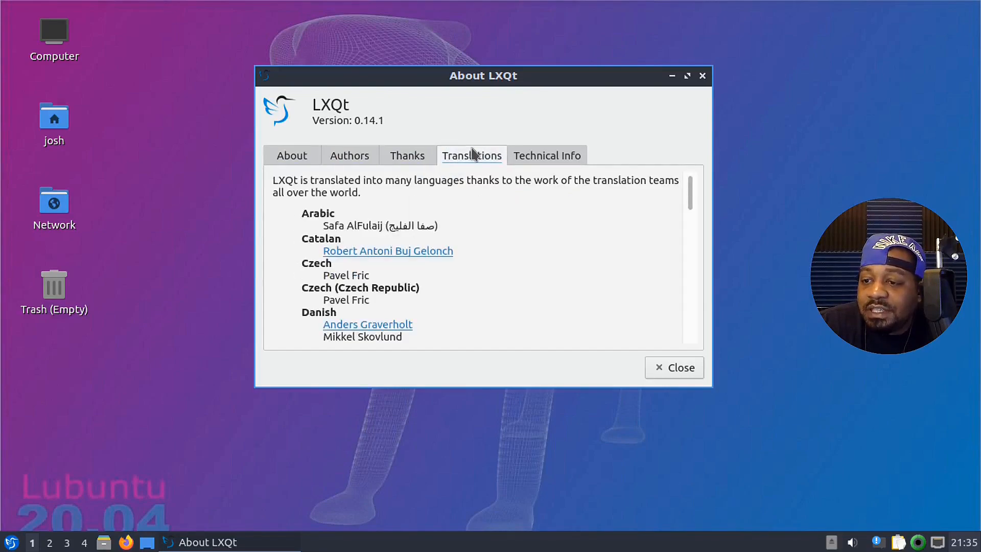
# Read through LXQt's Technical Info, including the User Directories section, and close the About window
pyautogui.click(564, 158)
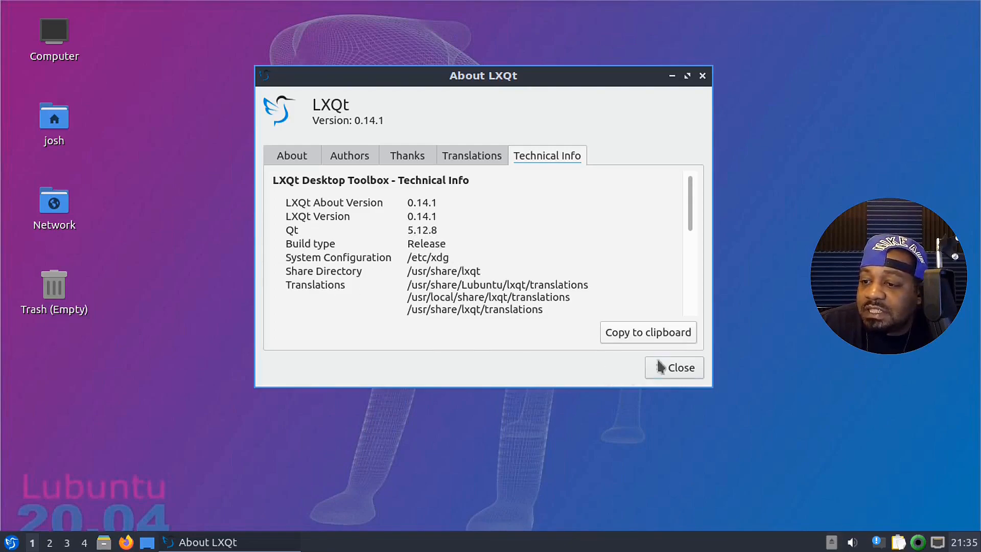
pyautogui.scroll(-3, 592, 190)
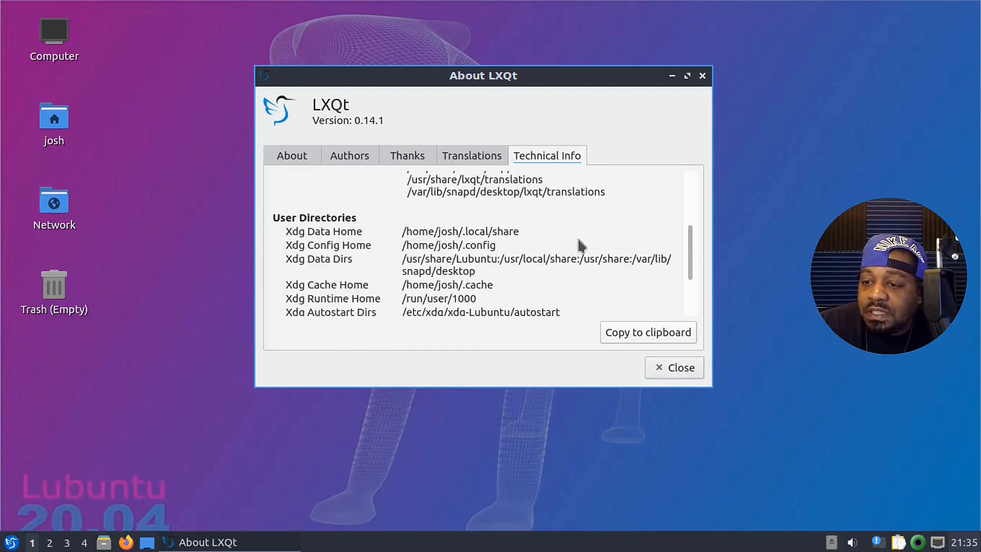
pyautogui.scroll(-2, 455, 260)
pyautogui.scroll(5, 461, 263)
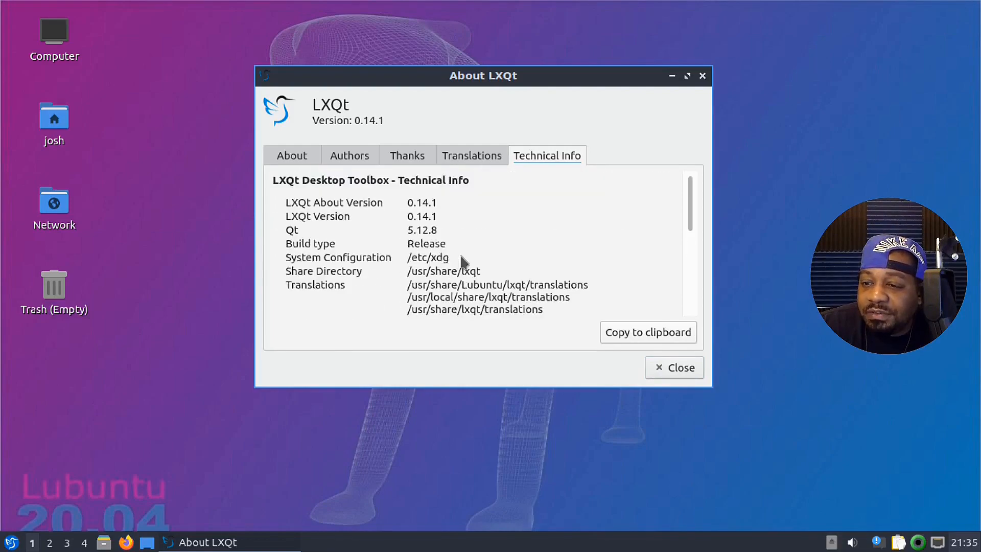
pyautogui.scroll(-3, 462, 262)
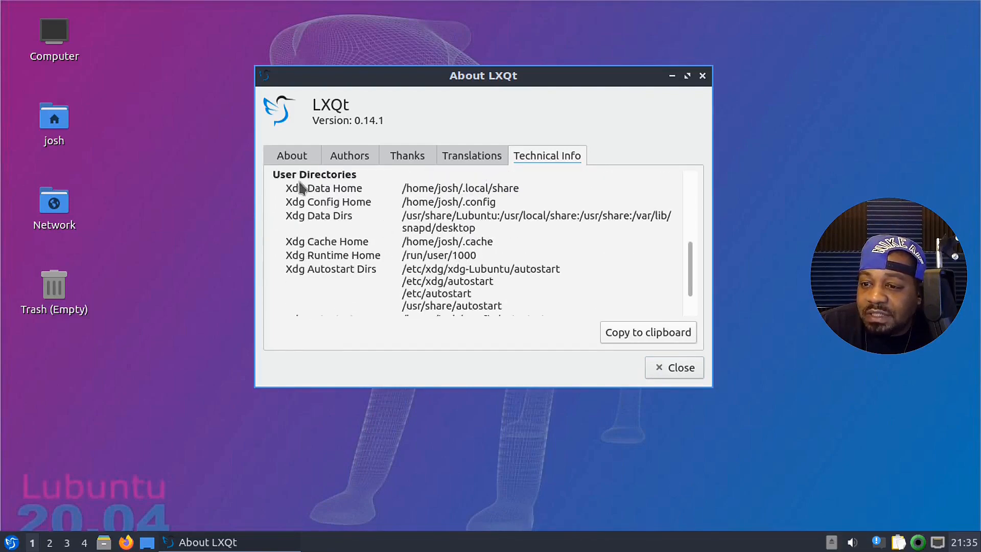
pyautogui.scroll(-1, 469, 230)
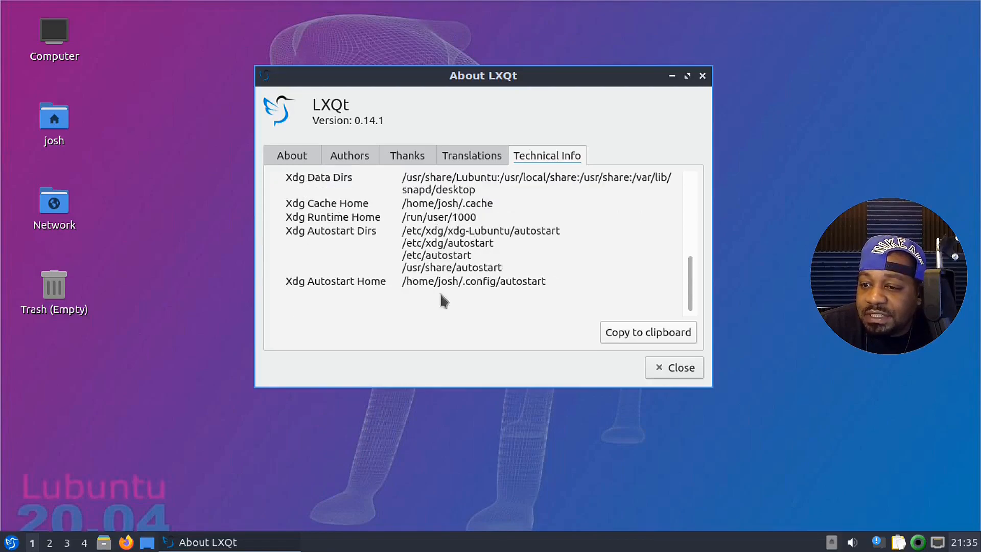
pyautogui.click(687, 369)
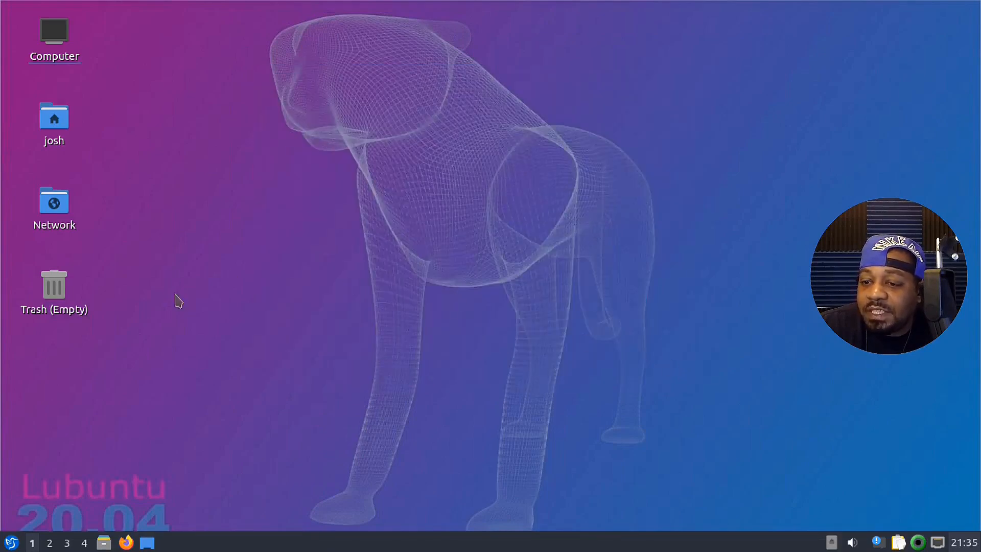
# Look over the Preferences entries and open the LXQt Appearance configuration
pyautogui.click(11, 542)
pyautogui.moveTo(74, 433)
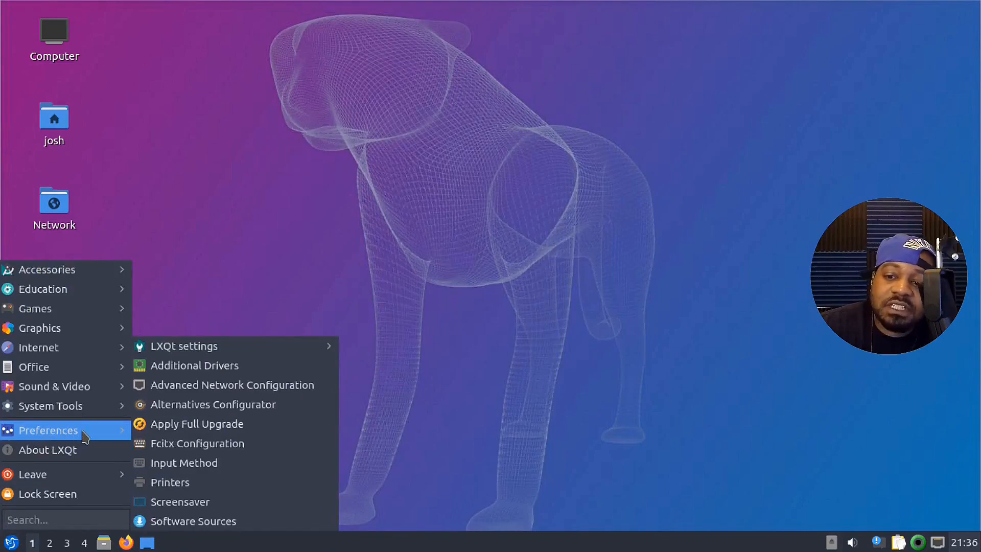
pyautogui.moveTo(314, 351)
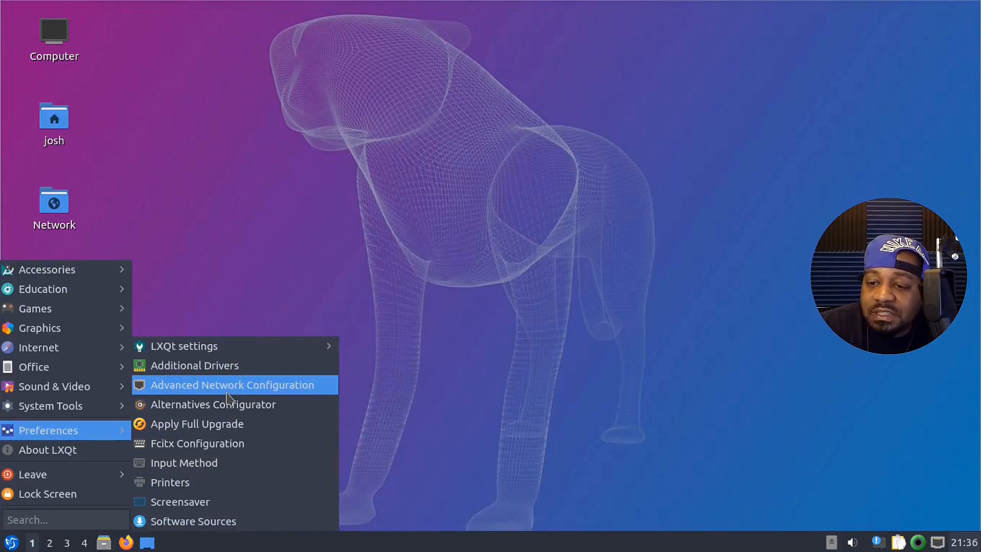
pyautogui.moveTo(234, 352)
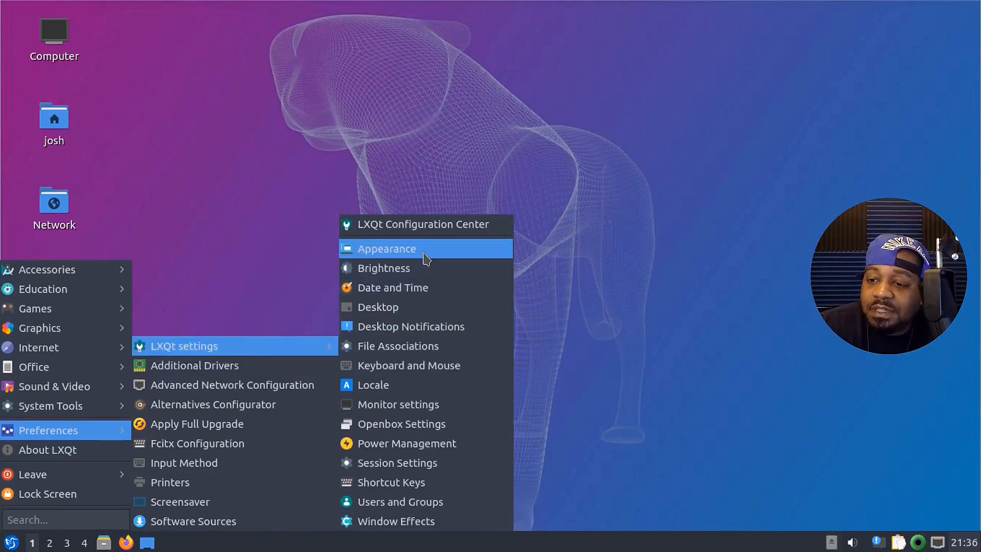
pyautogui.click(545, 240)
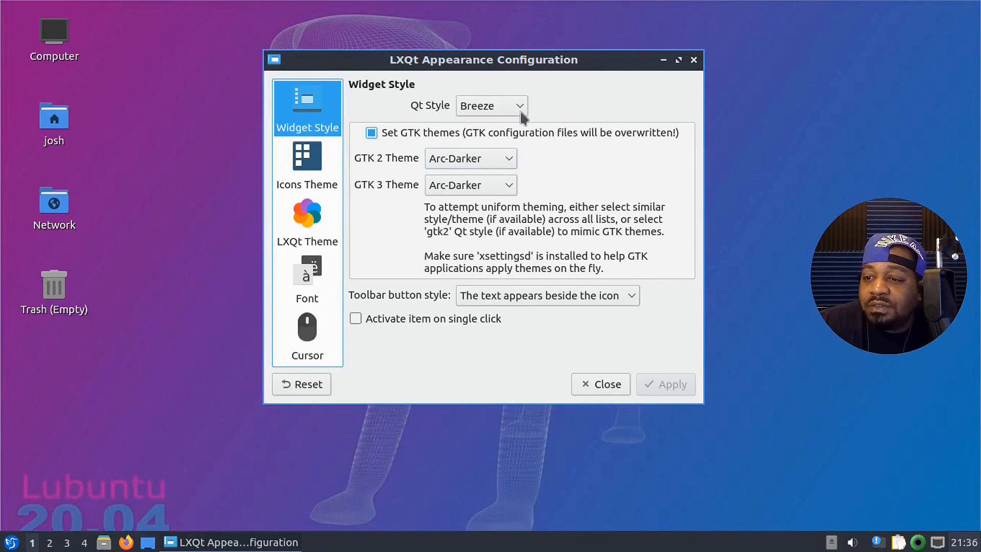
# Try out the Windows and Fusion Qt widget styles and reapply Breeze
pyautogui.click(519, 105)
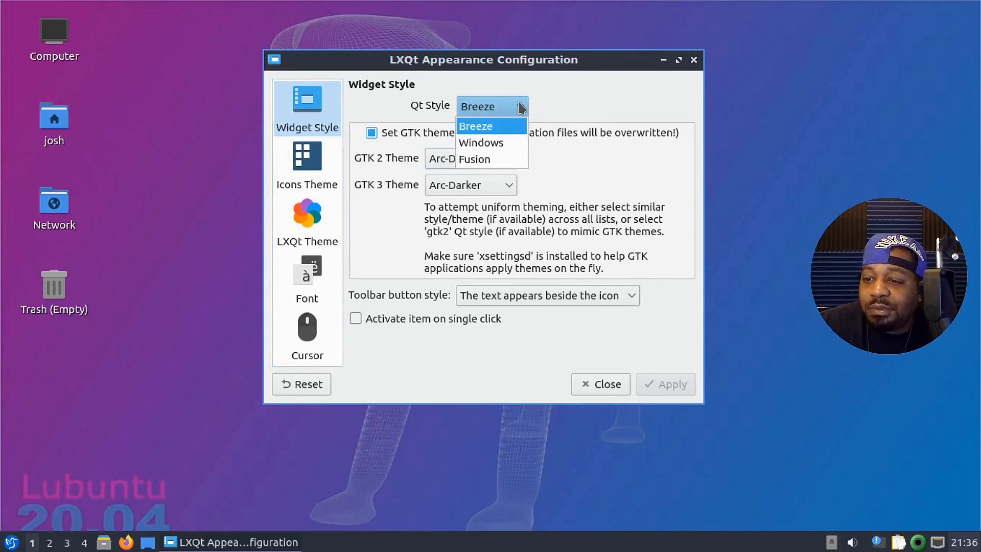
pyautogui.click(505, 145)
pyautogui.click(675, 391)
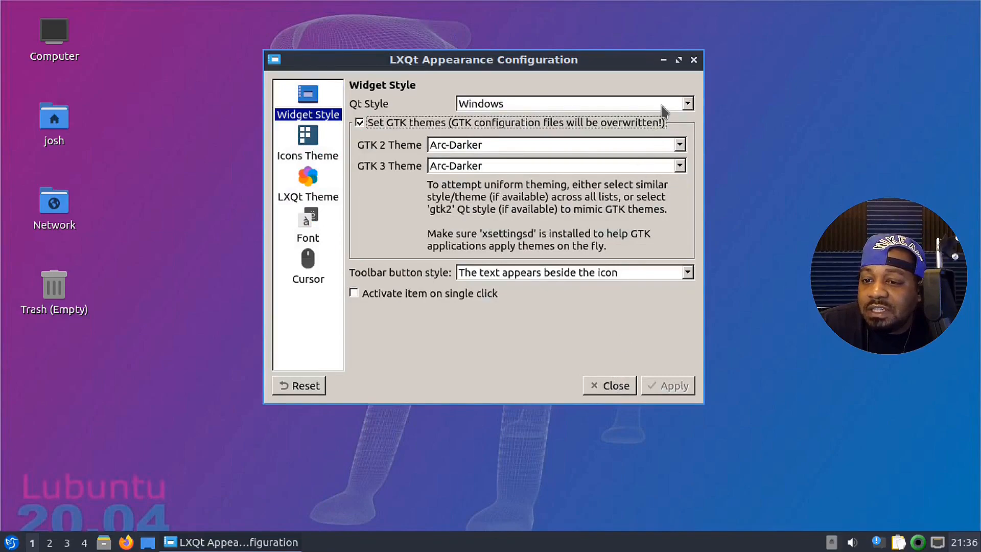
pyautogui.click(688, 105)
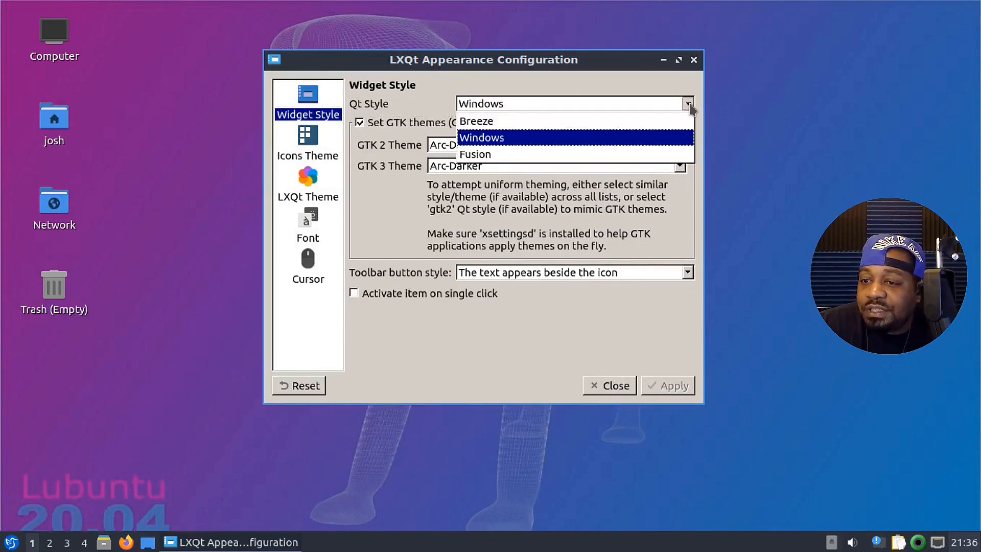
pyautogui.click(669, 387)
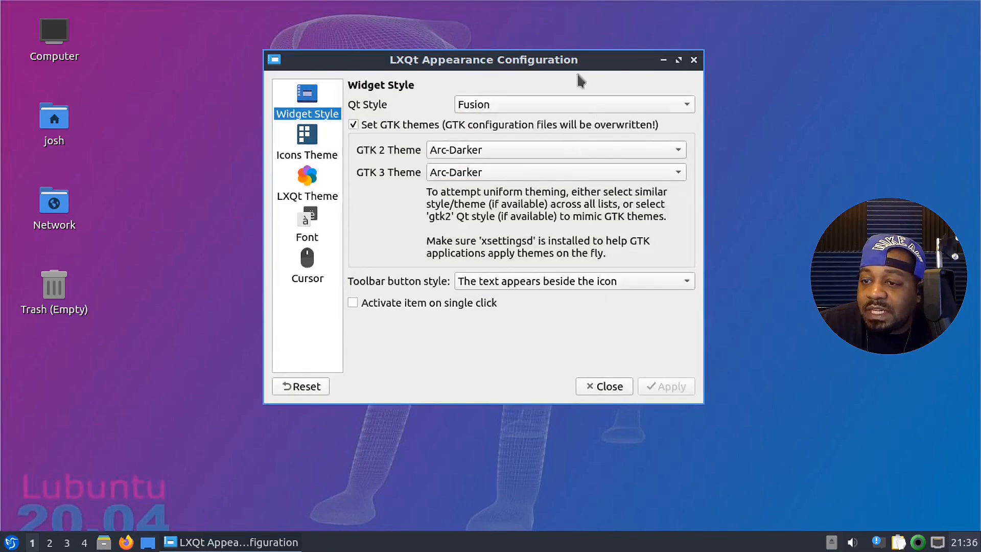
pyautogui.click(675, 108)
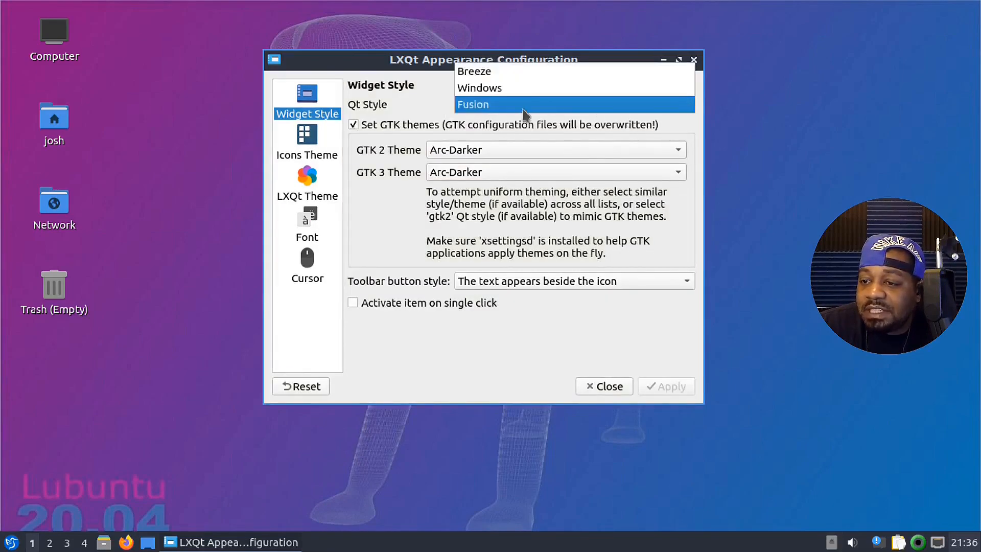
pyautogui.click(524, 74)
pyautogui.click(661, 387)
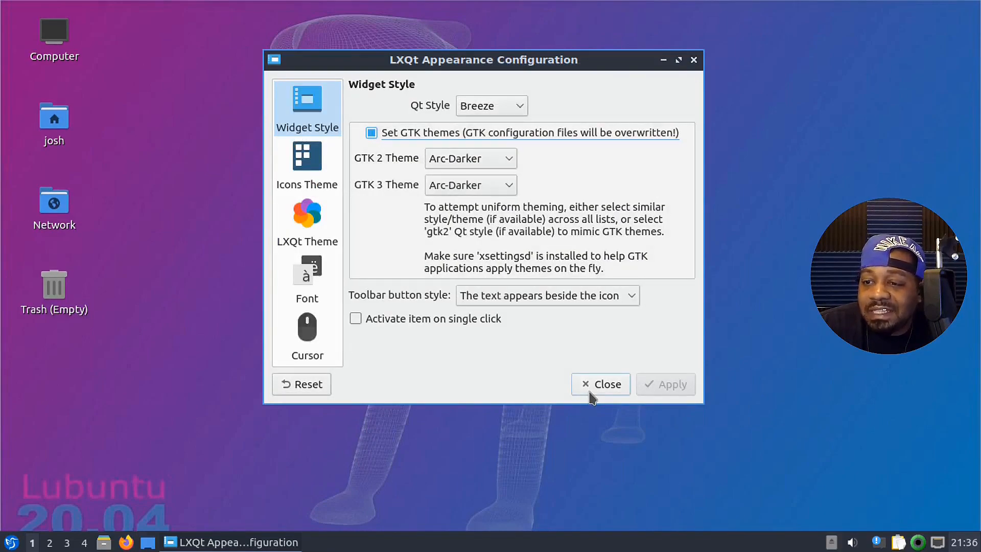
# Set both the GTK 2 and GTK 3 themes to Adwaita-dark and apply the change
pyautogui.click(509, 159)
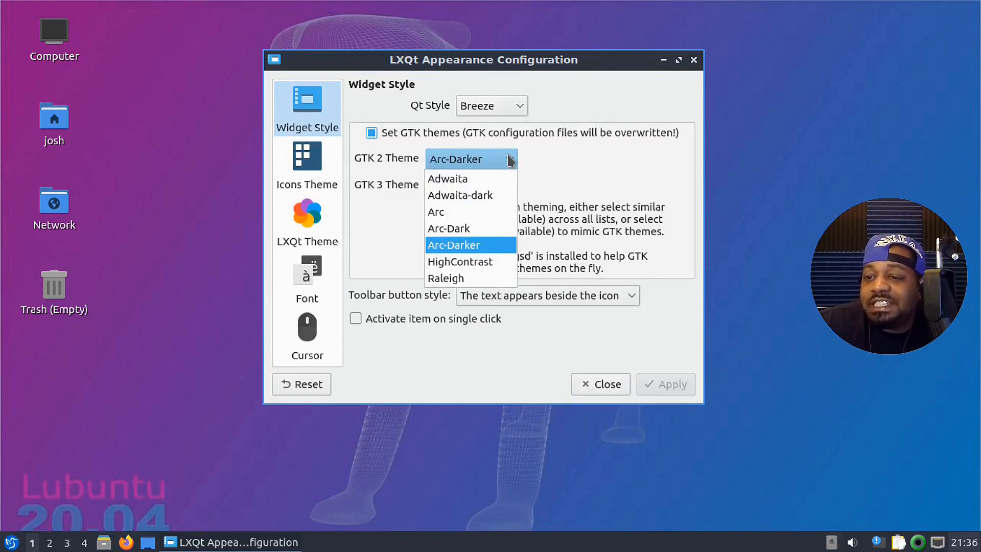
pyautogui.click(524, 160)
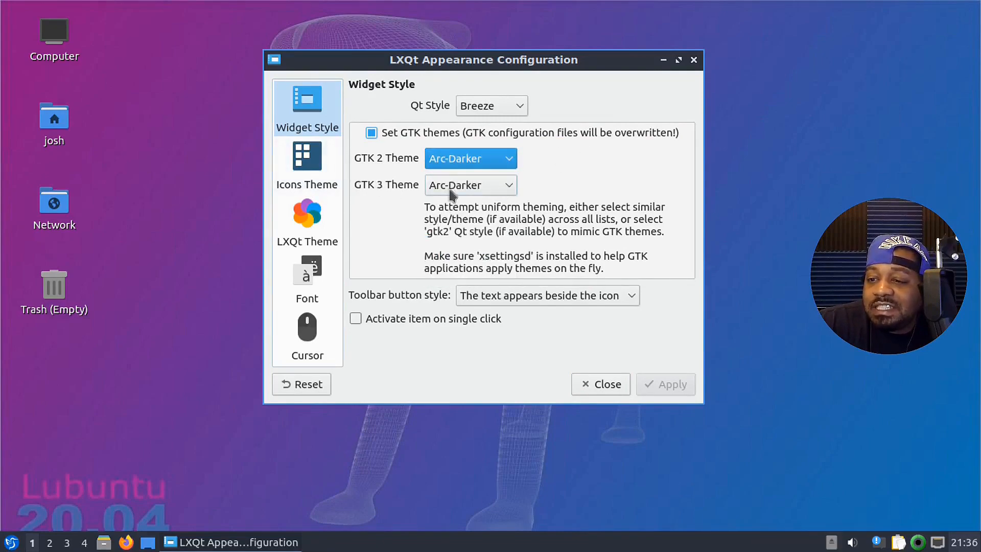
pyautogui.click(514, 189)
pyautogui.click(499, 222)
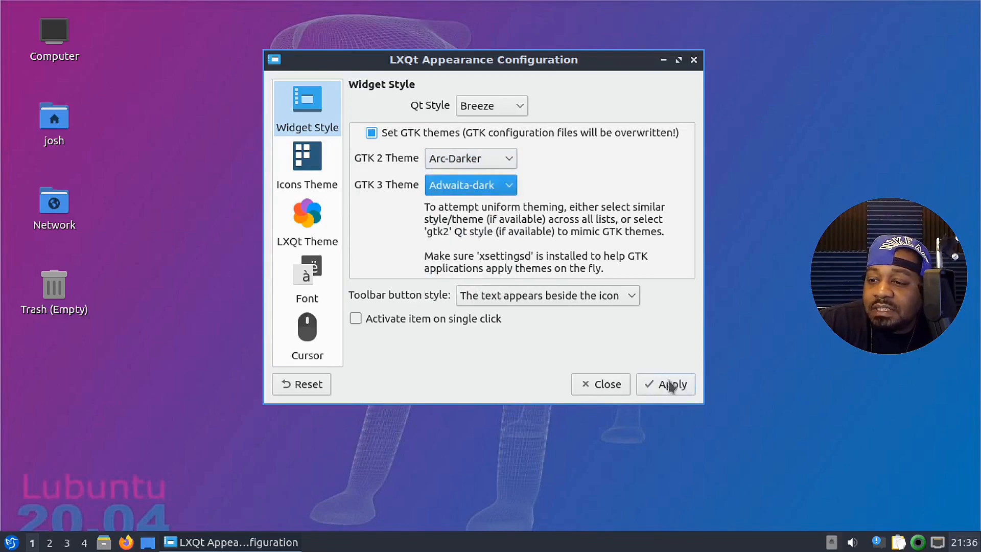
pyautogui.click(498, 160)
pyautogui.click(474, 194)
pyautogui.click(672, 384)
pyautogui.click(509, 159)
pyautogui.click(509, 160)
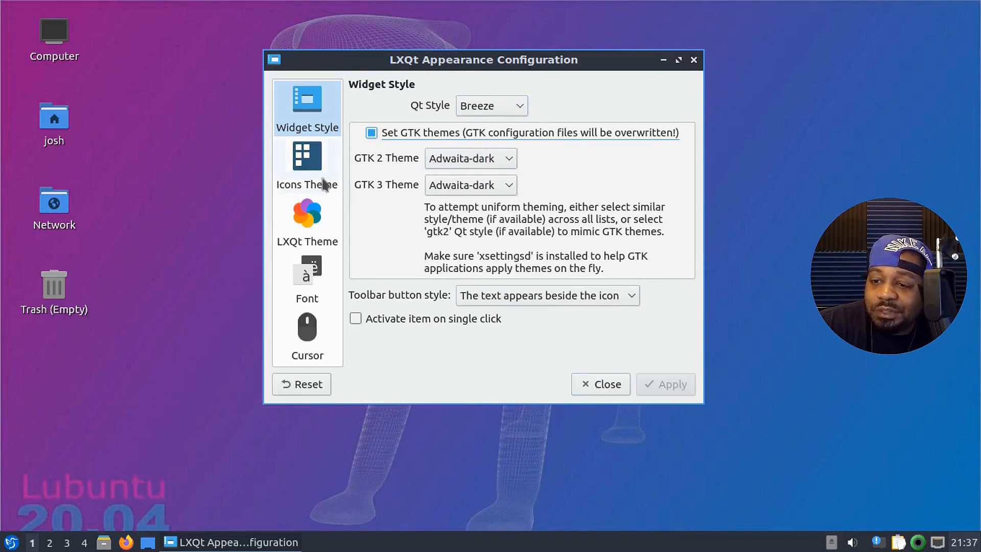
# Look through the available icon themes in the appearance configuration
pyautogui.click(305, 172)
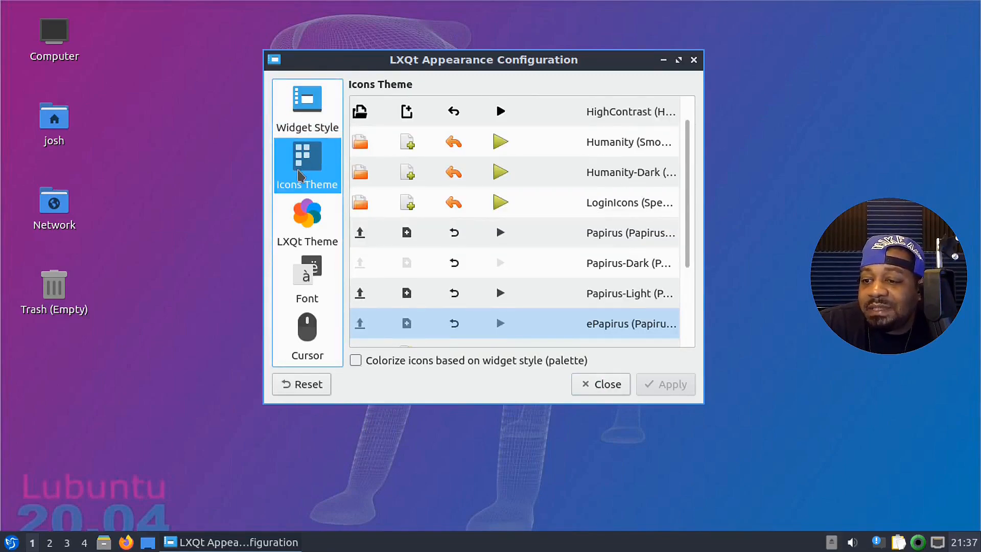
pyautogui.scroll(-2, 605, 247)
pyautogui.scroll(3, 602, 235)
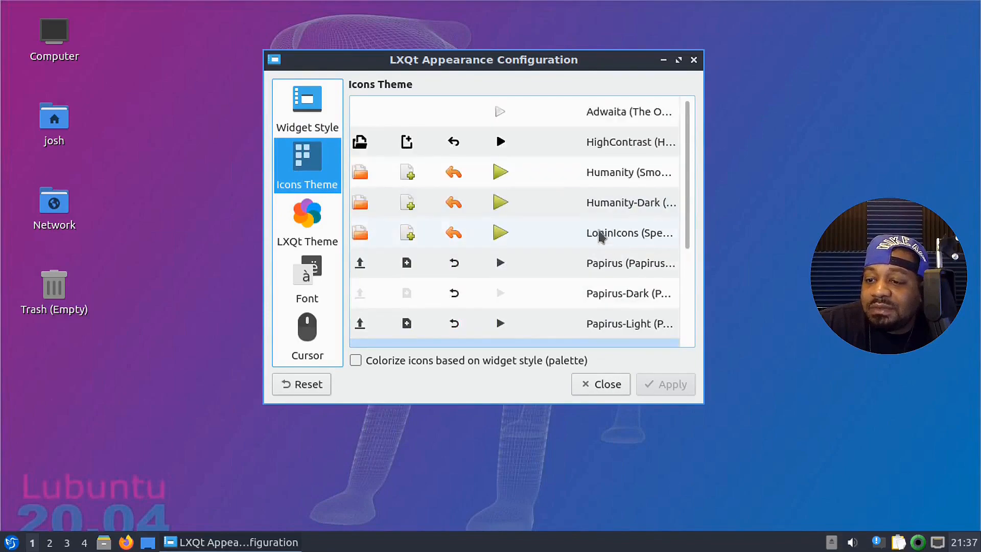
# Try out the Dark and Frost LXQt themes and reapply Lubuntu Arc
pyautogui.click(294, 235)
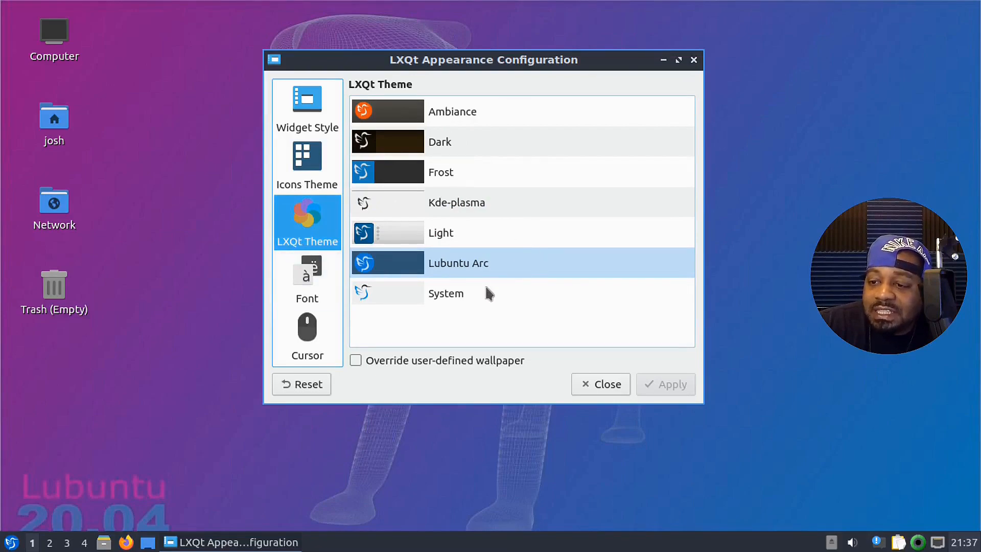
pyautogui.click(481, 148)
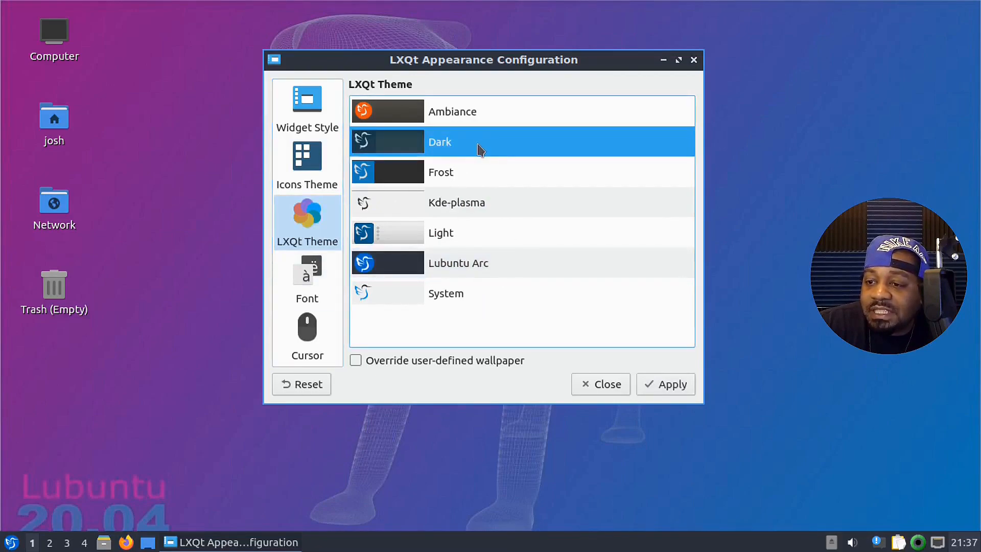
pyautogui.click(672, 385)
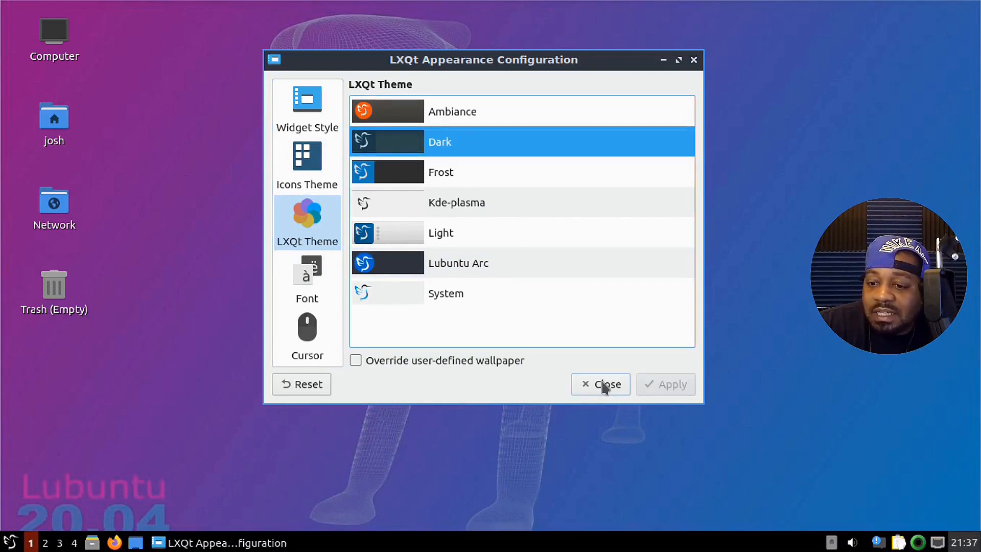
pyautogui.click(460, 170)
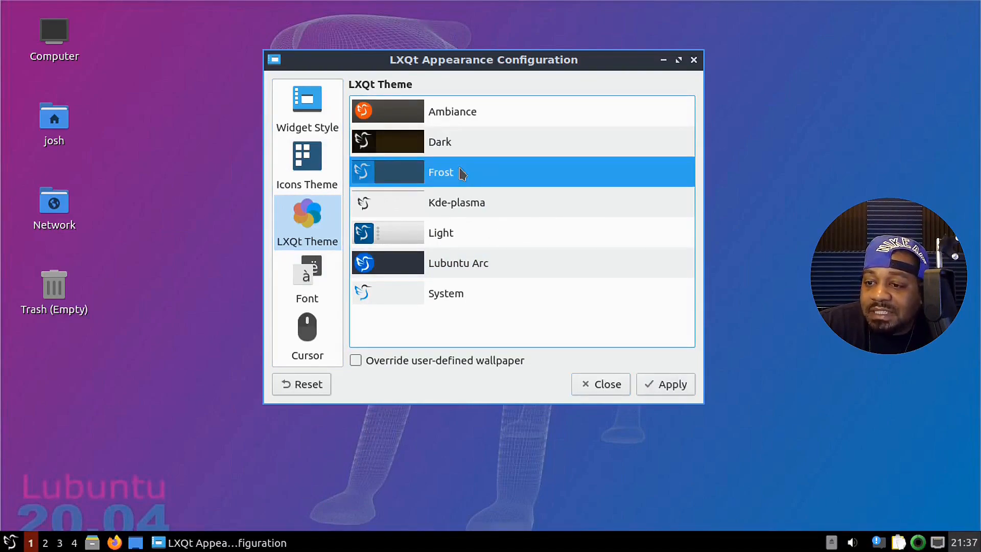
pyautogui.click(675, 384)
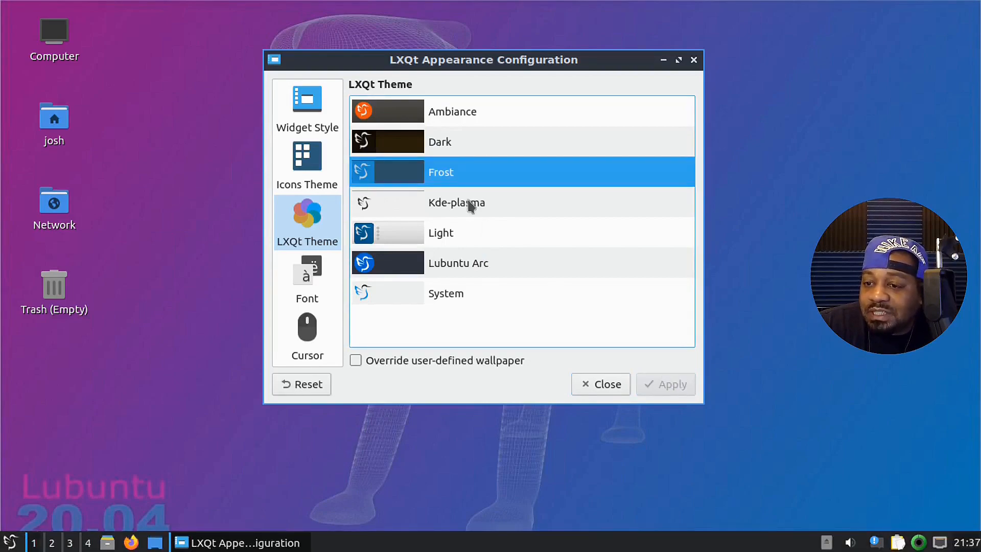
pyautogui.click(484, 241)
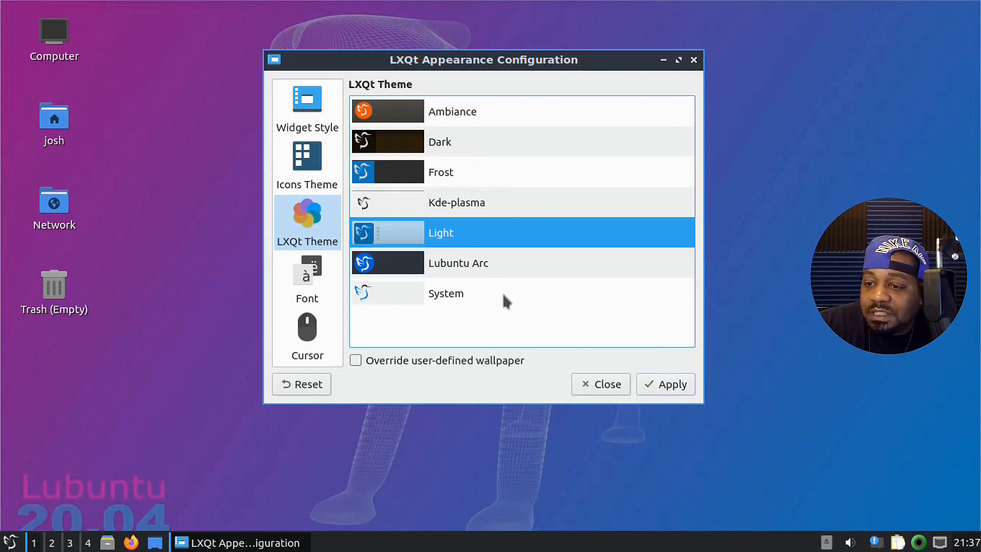
pyautogui.click(524, 268)
pyautogui.click(651, 383)
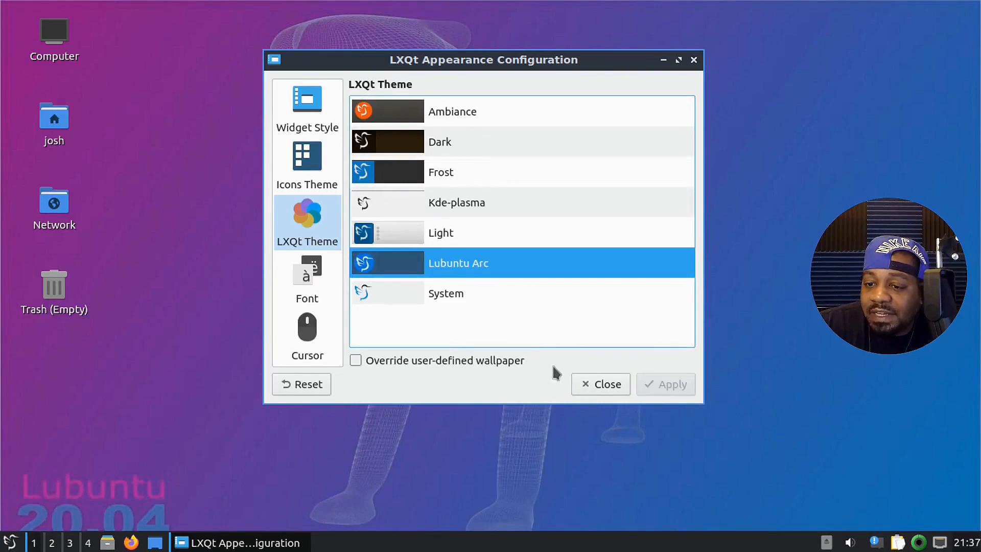
# Set both the GTK 2 and GTK 3 widget themes to Arc-Dark and apply the change
pyautogui.click(306, 107)
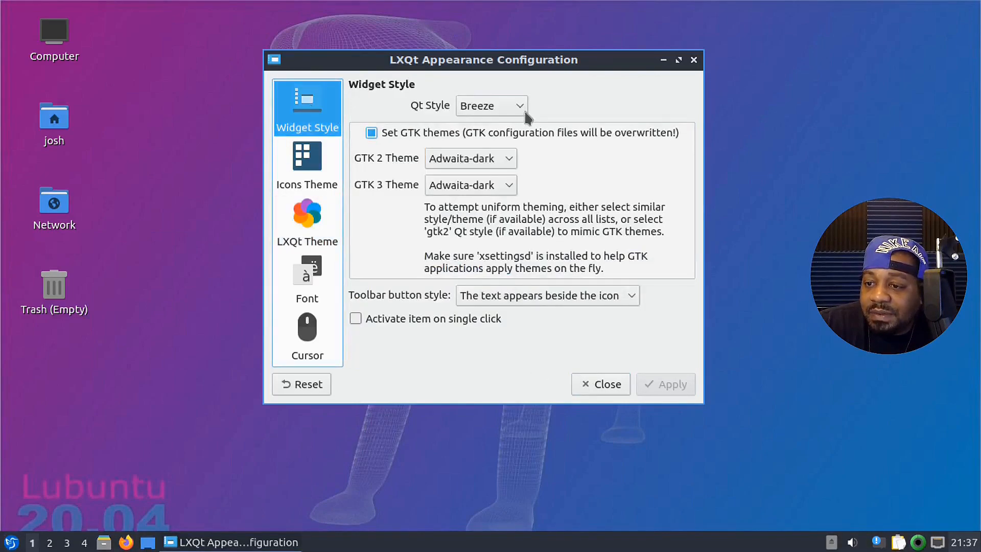
pyautogui.click(511, 161)
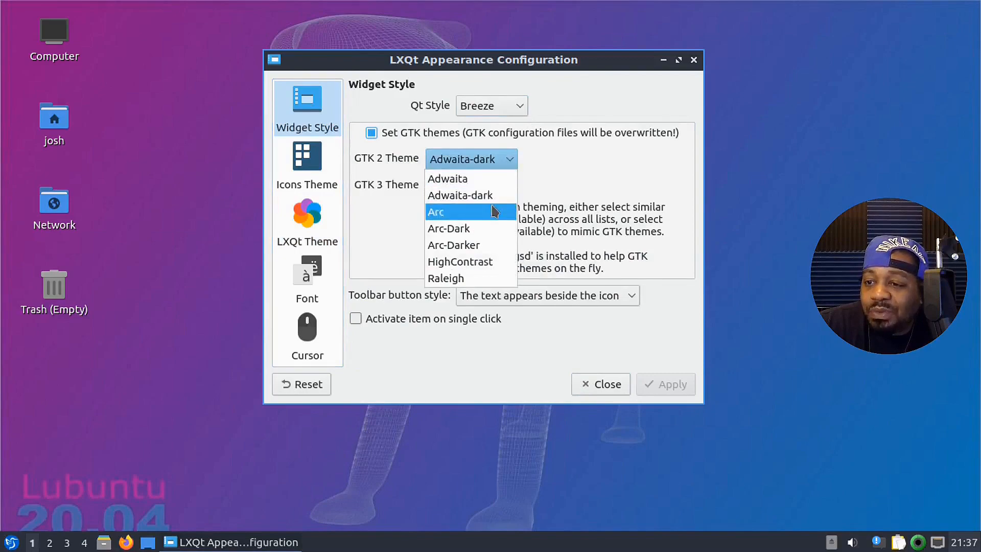
pyautogui.click(484, 233)
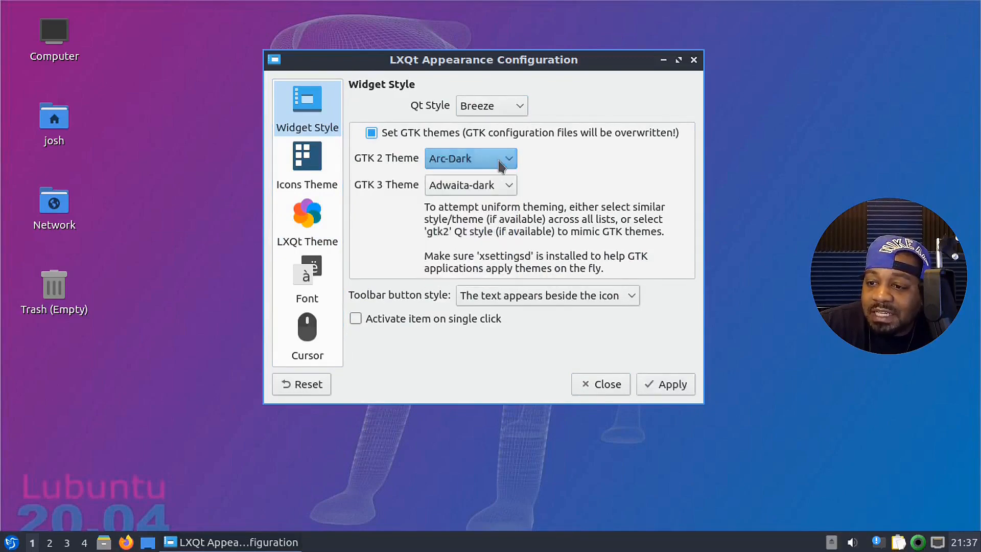
pyautogui.click(503, 186)
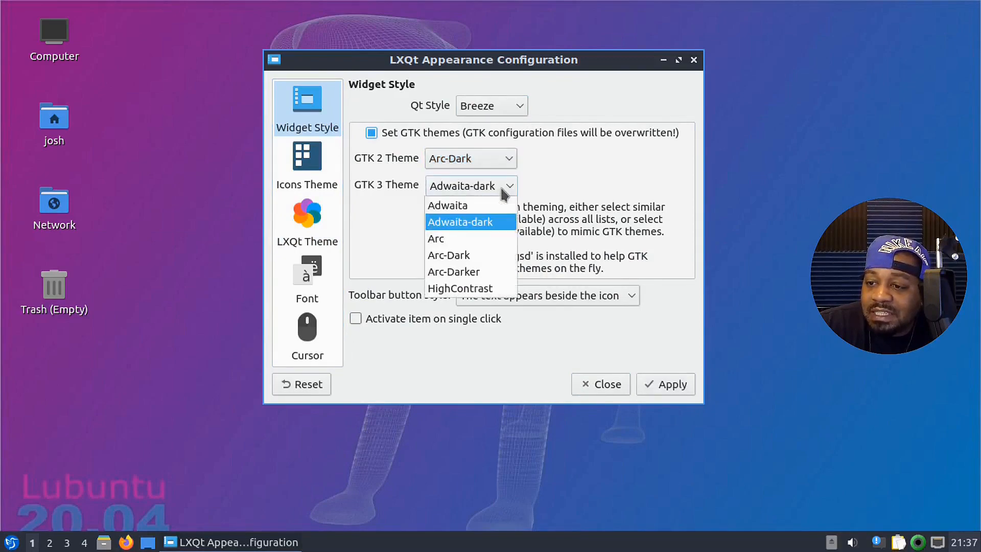
pyautogui.click(481, 240)
pyautogui.click(669, 388)
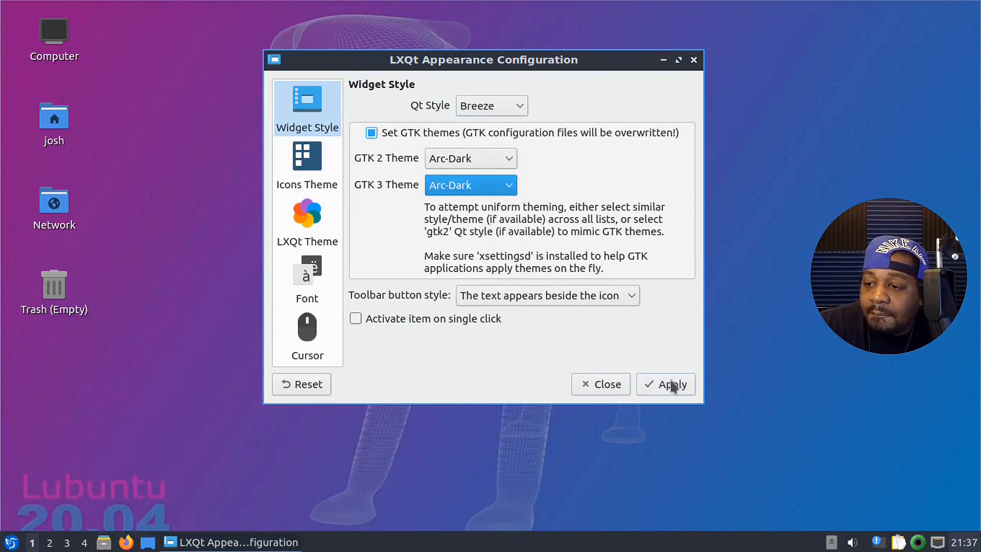
# View the default font settings and close the LXQt Appearance Configuration window
pyautogui.click(316, 274)
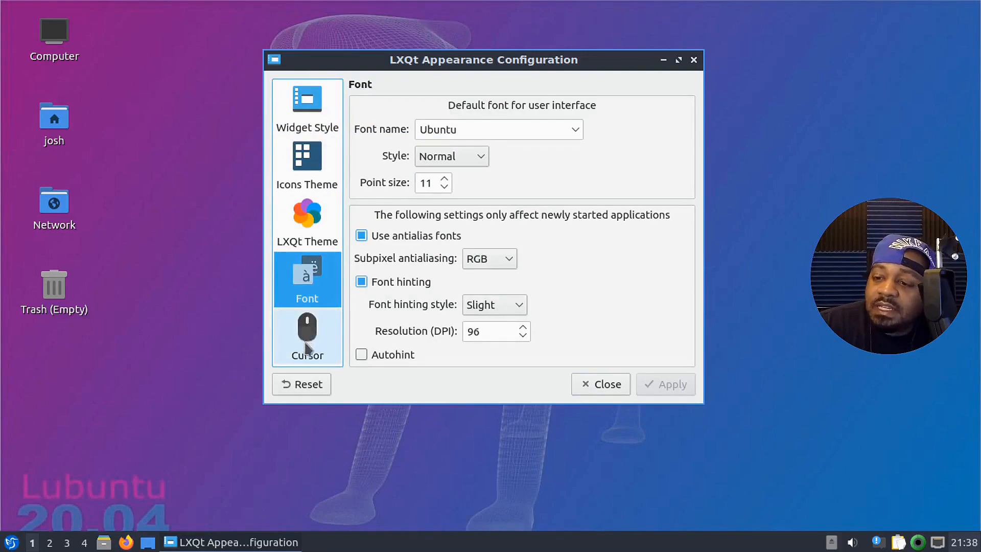
pyautogui.click(601, 386)
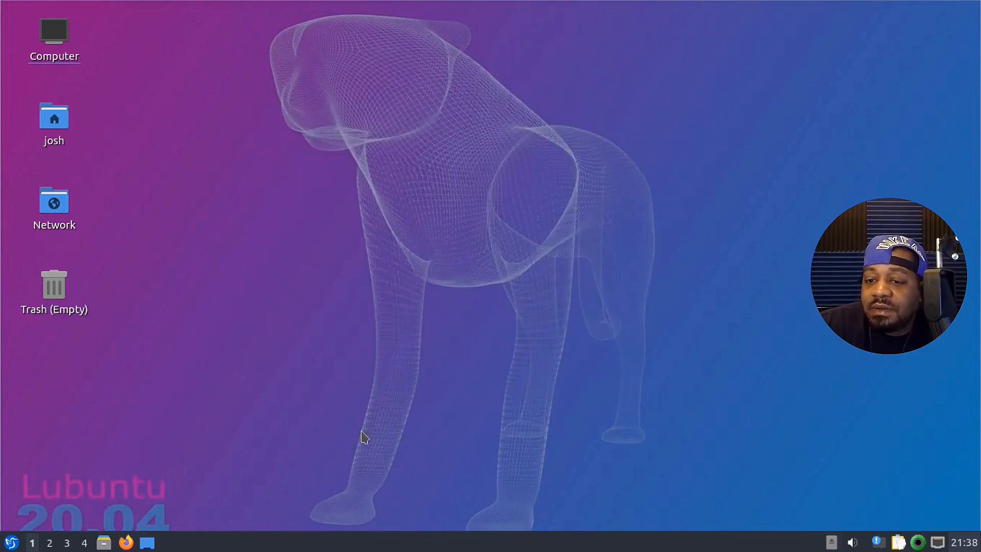
# Look over the Preferences and System Tools applications, open QTerminal and move its window towards the middle of the desktop
pyautogui.click(10, 542)
pyautogui.moveTo(72, 414)
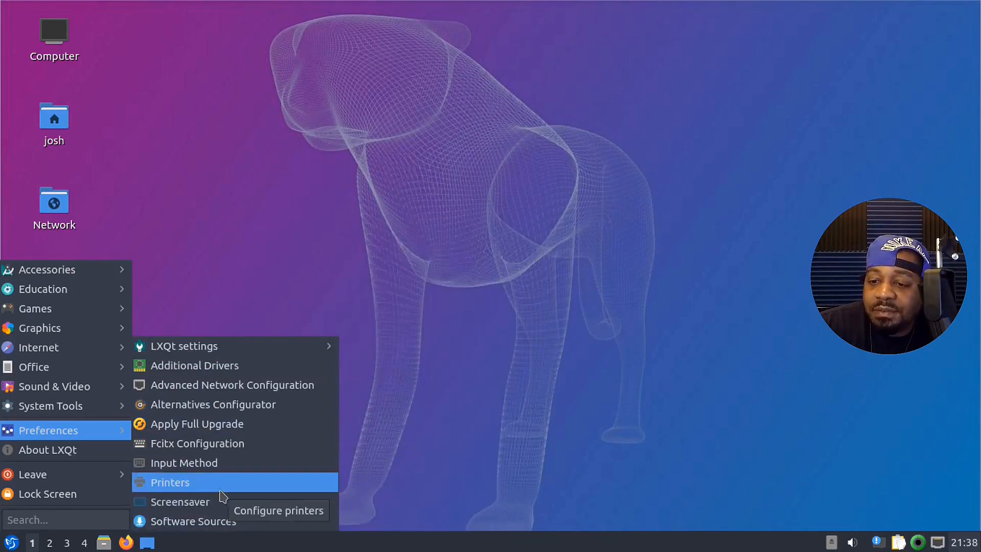
pyautogui.moveTo(274, 353)
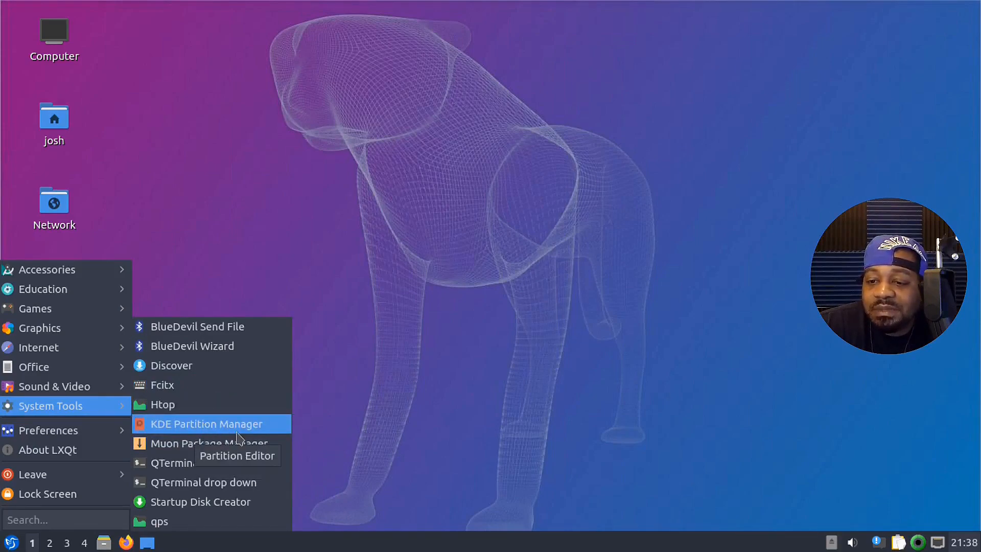
pyautogui.click(209, 464)
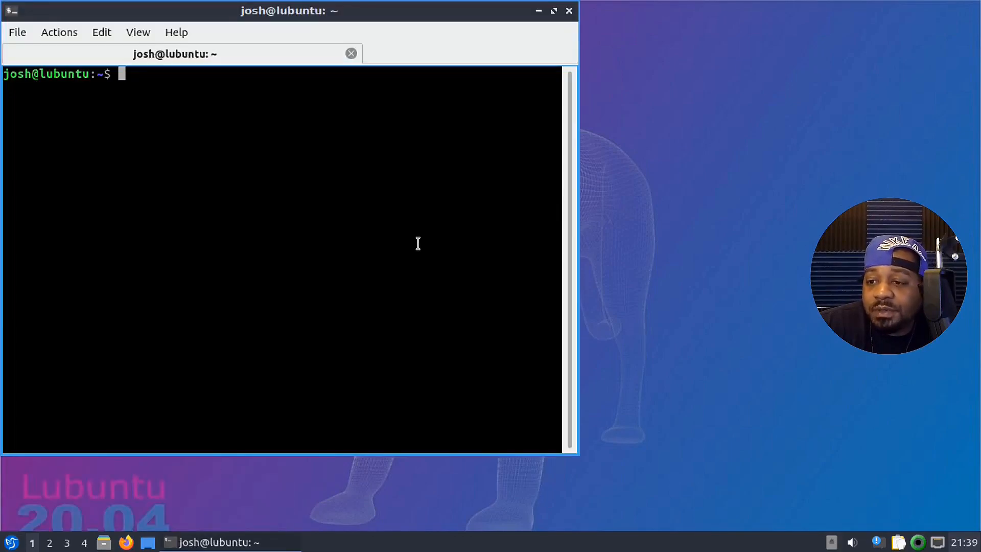
pyautogui.moveTo(337, 11); pyautogui.dragTo(491, 64)
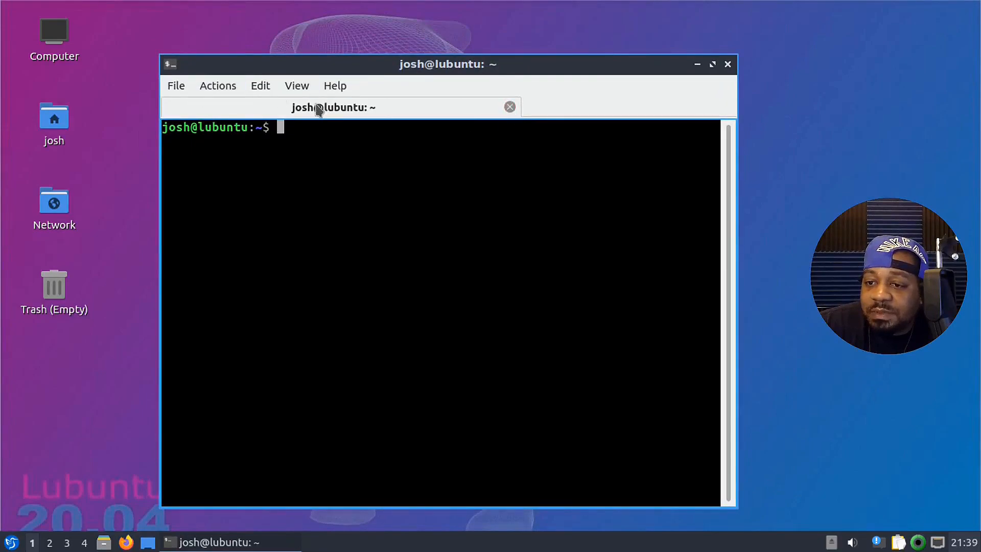
# Check QTerminal's About and About Qt version information and close the terminal
pyautogui.click(334, 85)
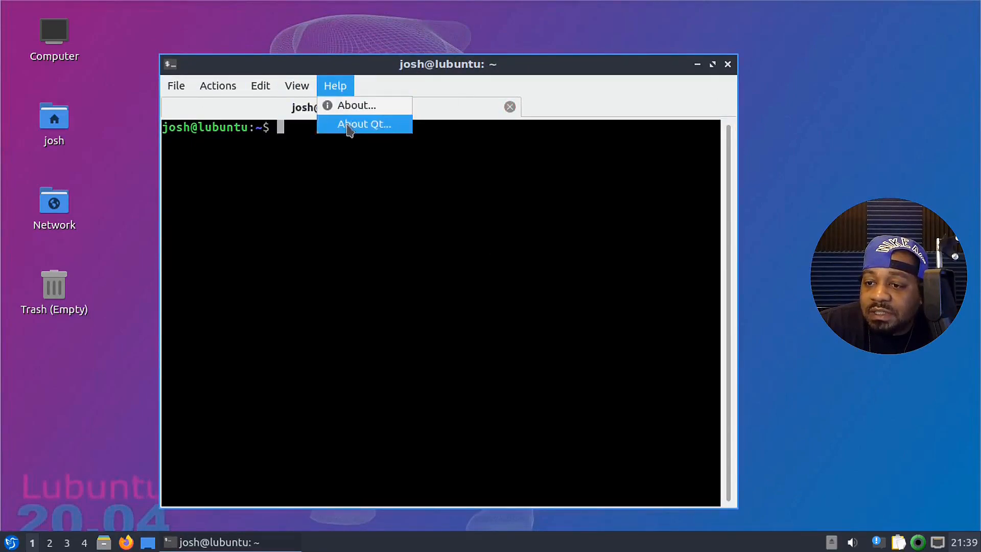
pyautogui.click(359, 108)
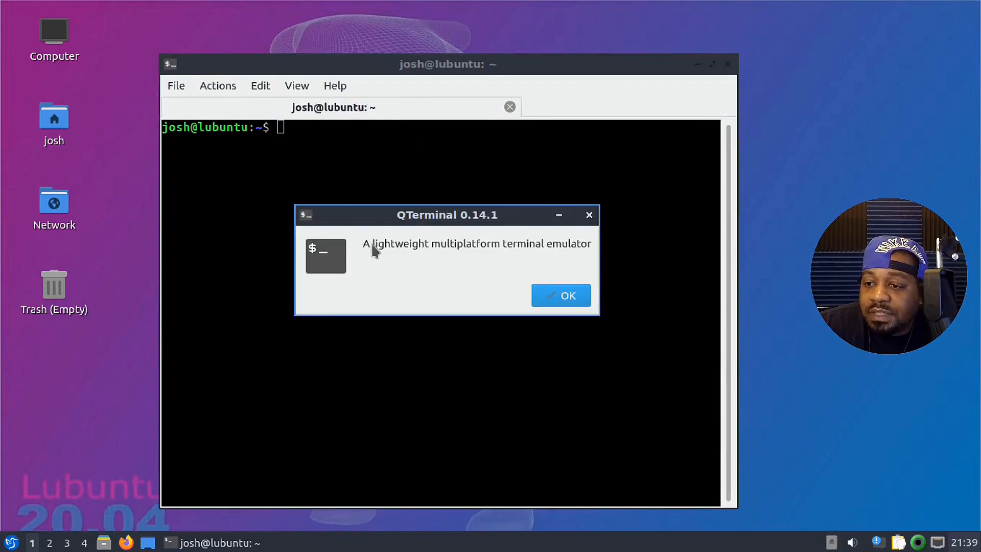
pyautogui.click(573, 304)
pyautogui.click(335, 86)
pyautogui.click(359, 123)
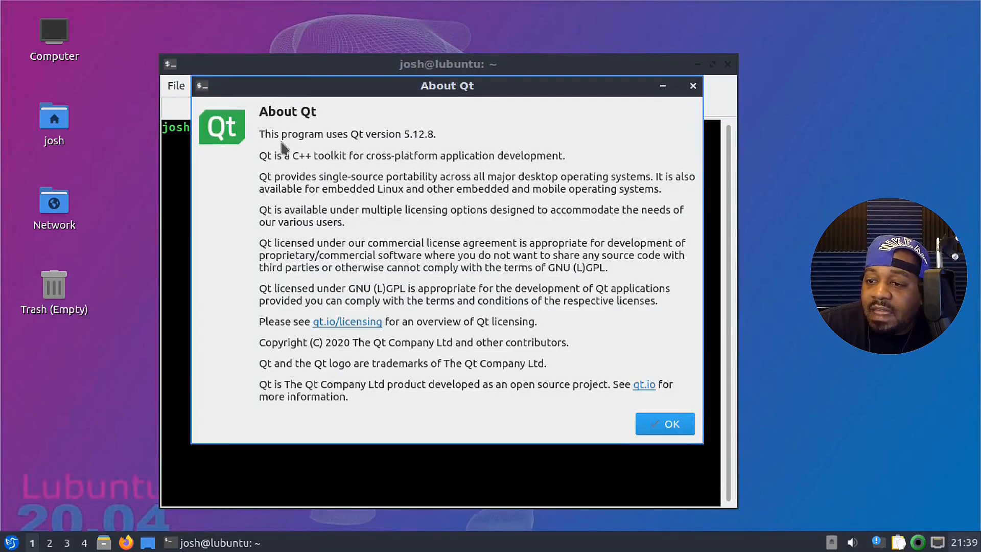
pyautogui.click(670, 425)
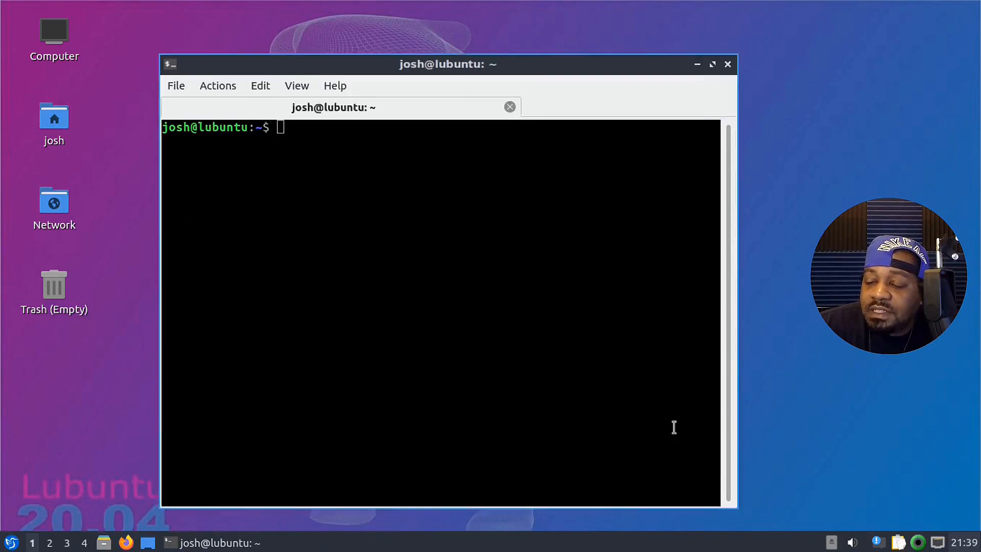
pyautogui.click(728, 64)
pyautogui.click(427, 285)
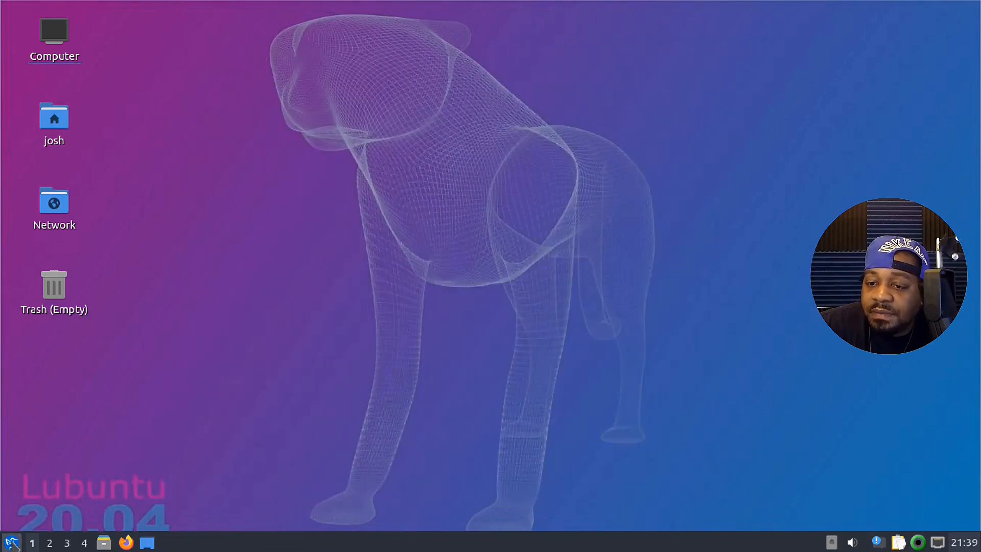
# Look over the installed applications in the Accessories, Education, Games, Graphics and Internet categories
pyautogui.click(11, 542)
pyautogui.moveTo(56, 382)
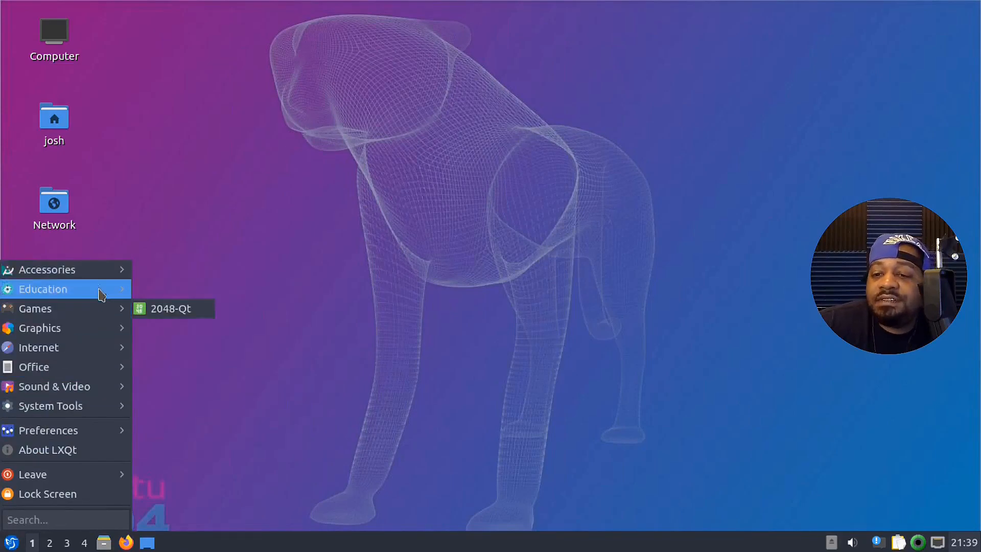
pyautogui.moveTo(104, 274)
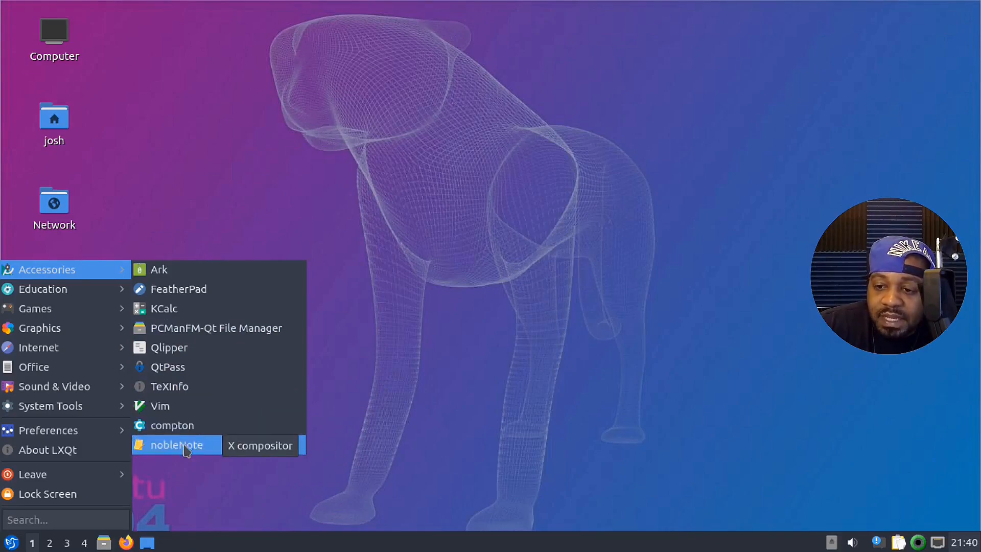
pyautogui.moveTo(84, 290)
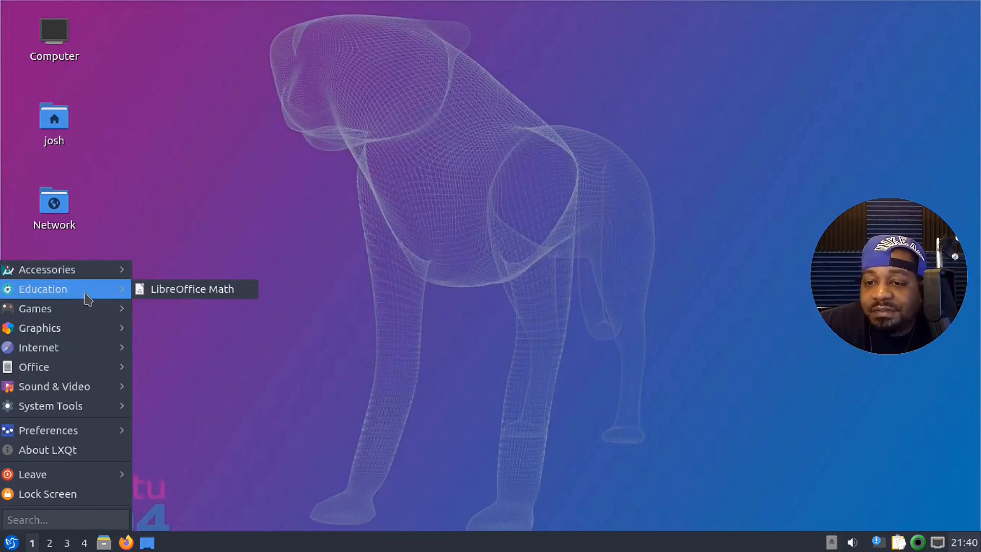
pyautogui.moveTo(82, 314)
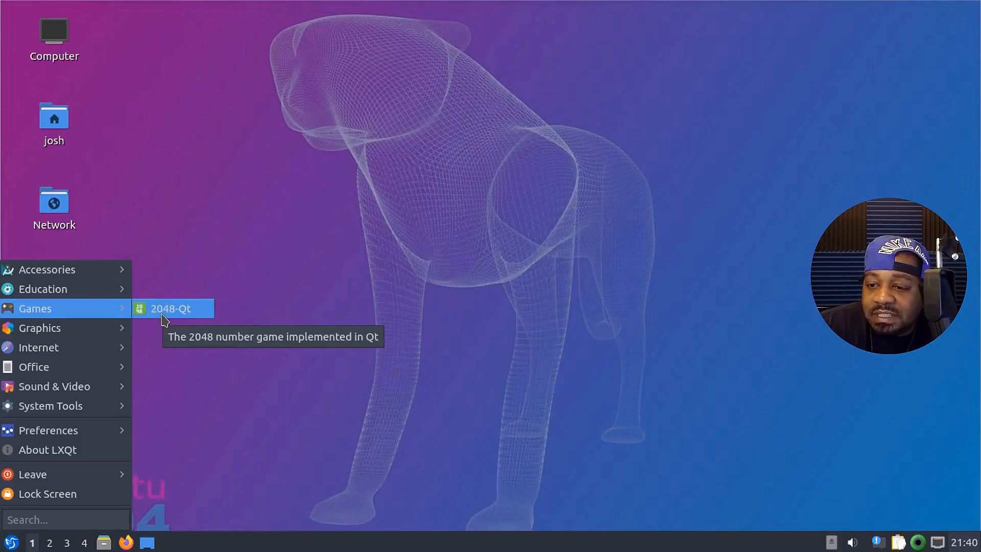
pyautogui.moveTo(51, 332)
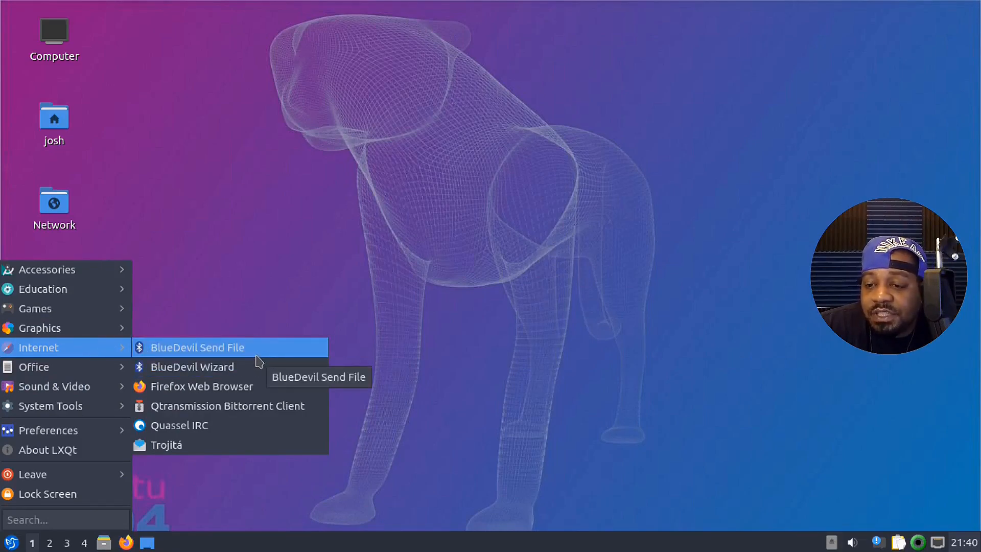
# Open the Qtransmission Bittorrent Client, accept its file sharing notice and cancel the session change dialog
pyautogui.click(226, 408)
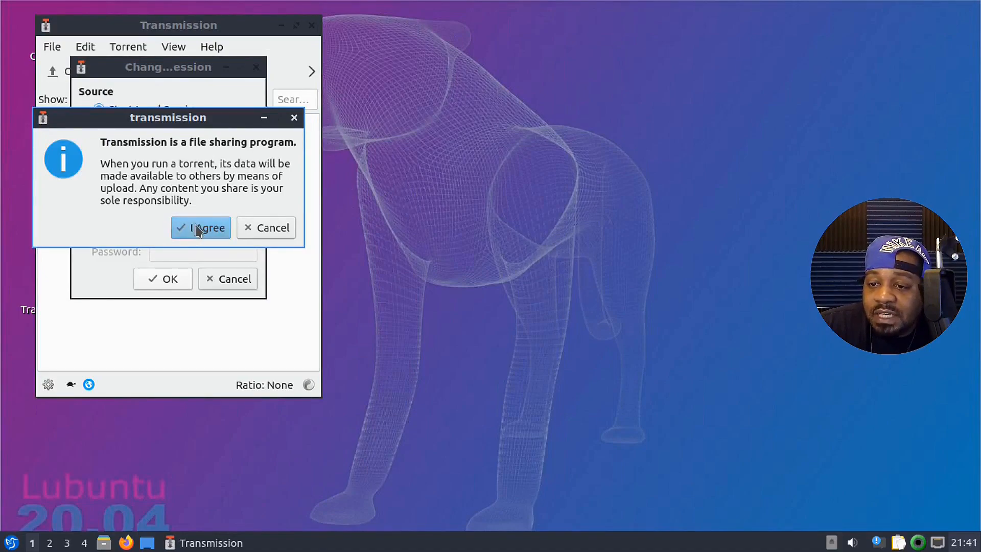
pyautogui.click(202, 228)
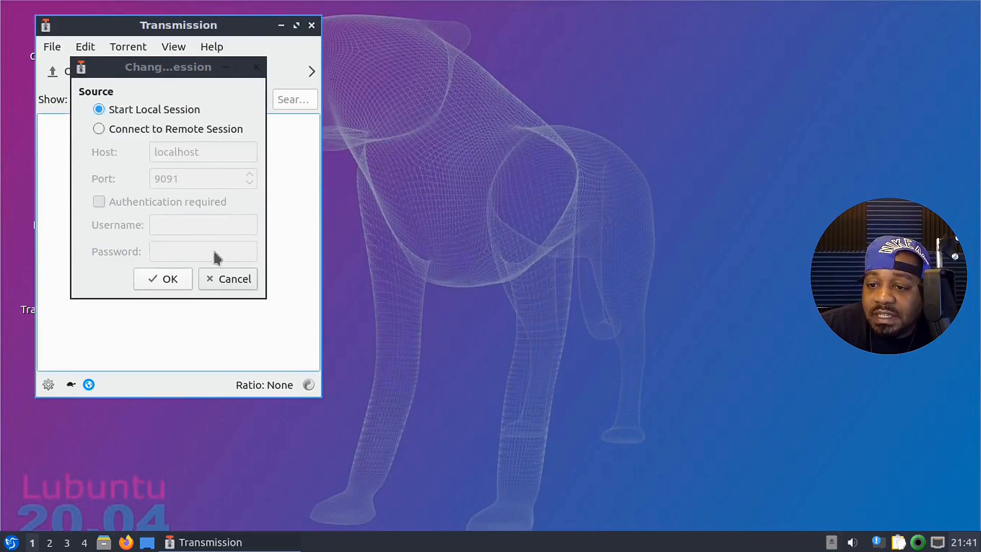
pyautogui.click(228, 278)
# Check Transmission's version information in its About window and close that window
pyautogui.click(212, 49)
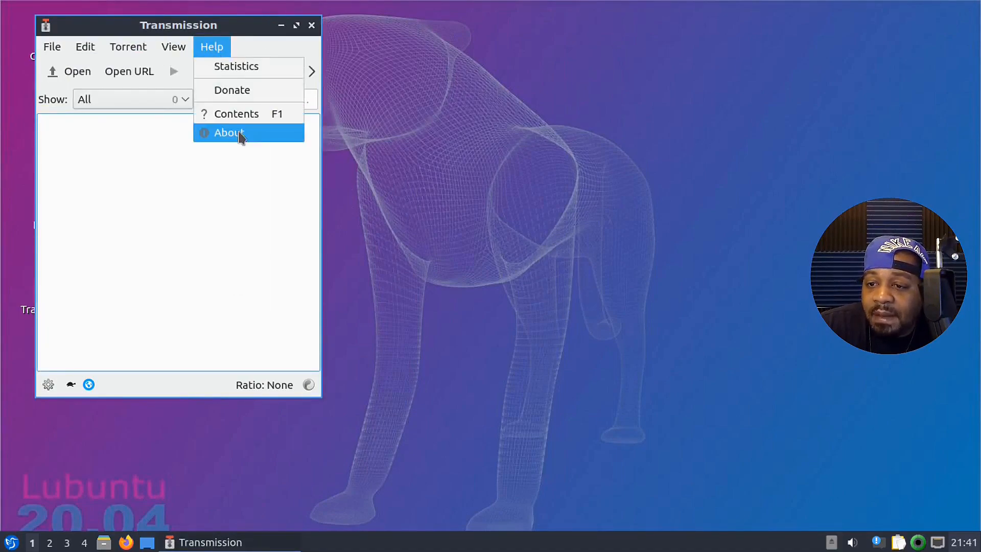
pyautogui.click(239, 134)
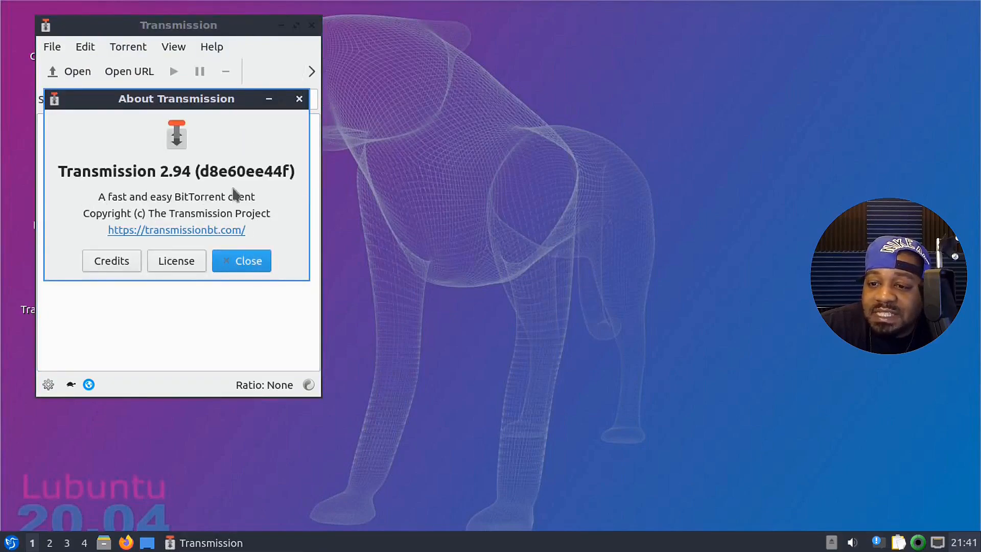
pyautogui.click(251, 259)
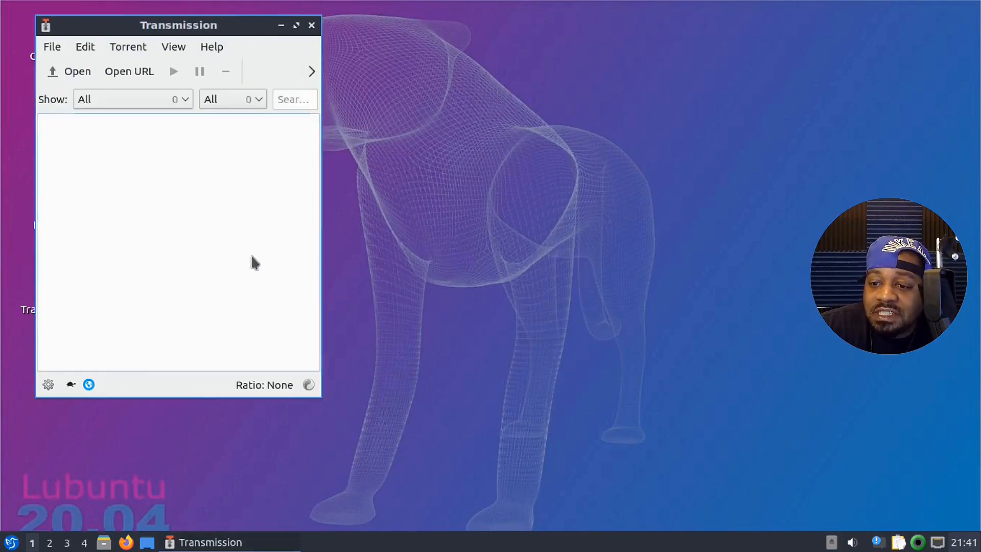
# Close Transmission and look over the installed applications in the Internet, Office, Sound & Video and System Tools categories
pyautogui.click(311, 27)
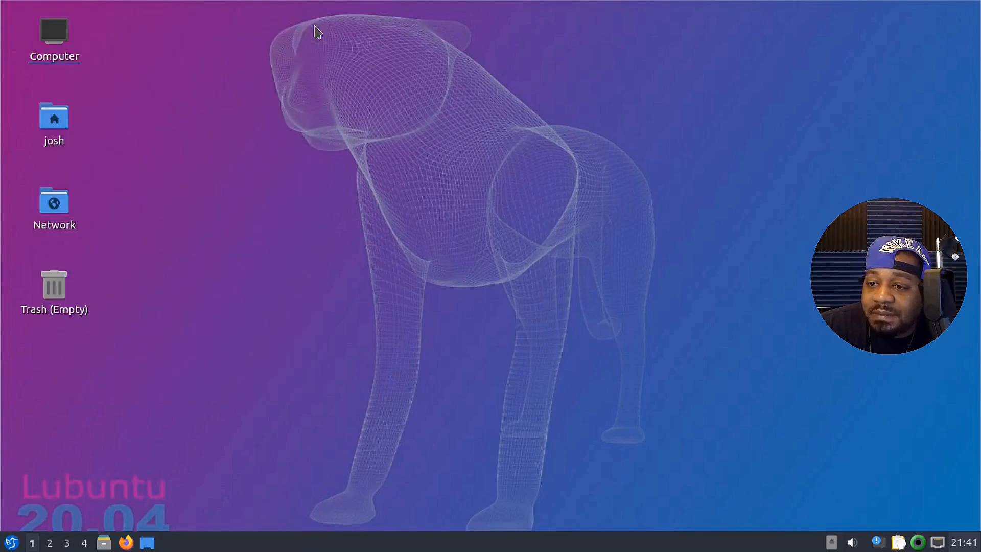
pyautogui.click(14, 541)
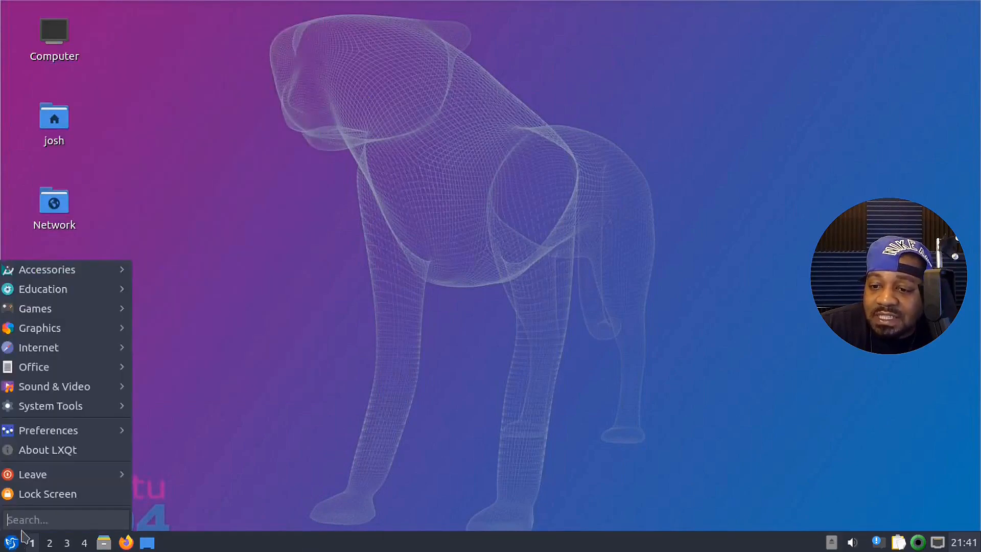
pyautogui.moveTo(97, 347)
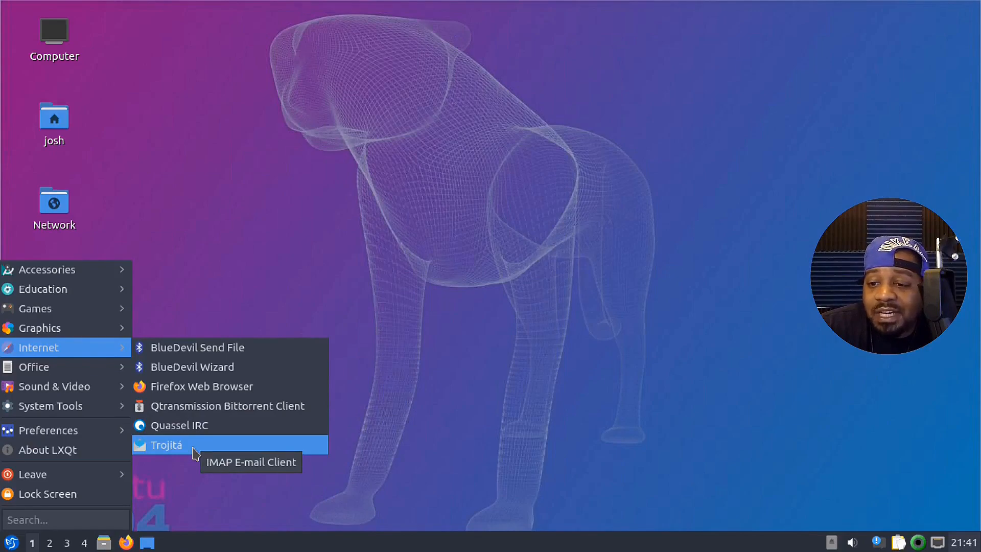
pyautogui.moveTo(69, 375)
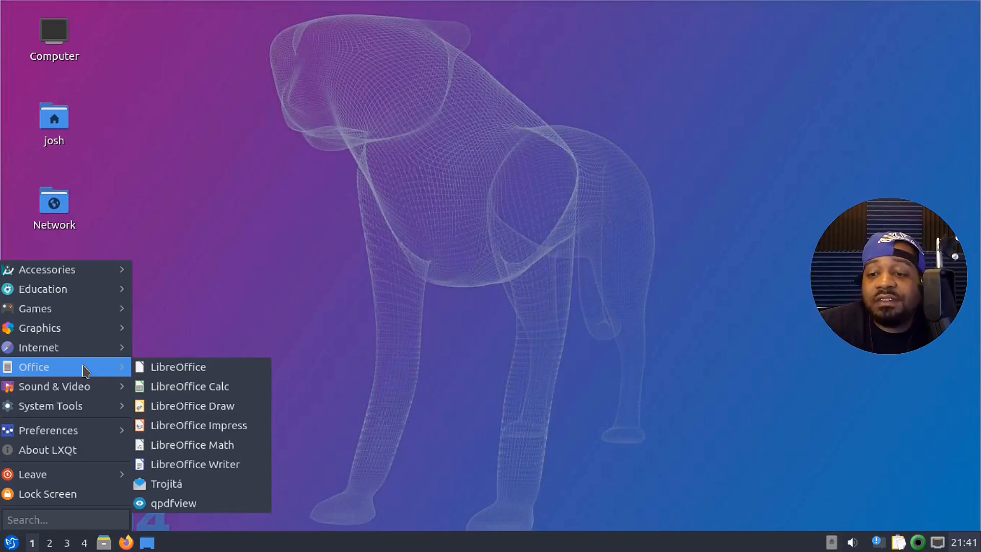
pyautogui.moveTo(85, 390)
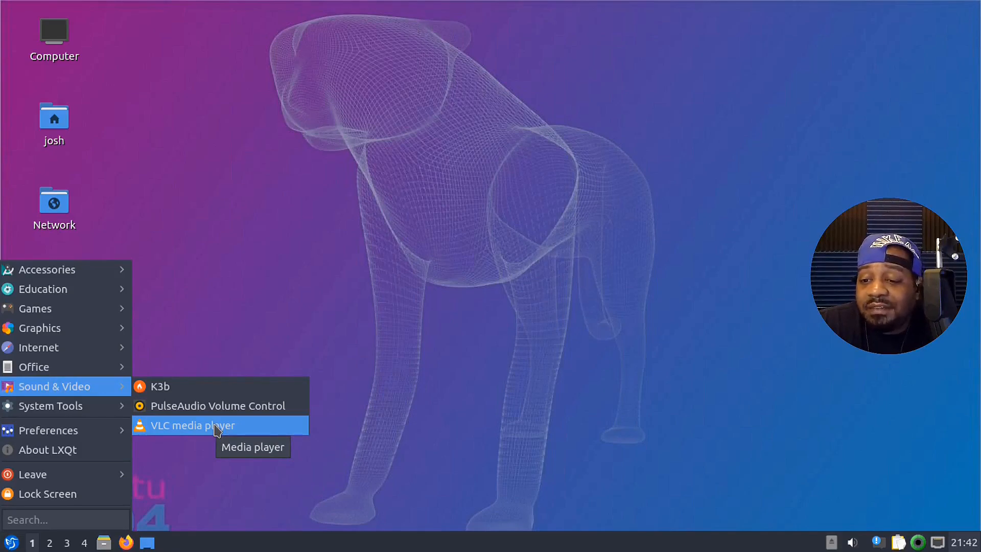
pyautogui.moveTo(70, 411)
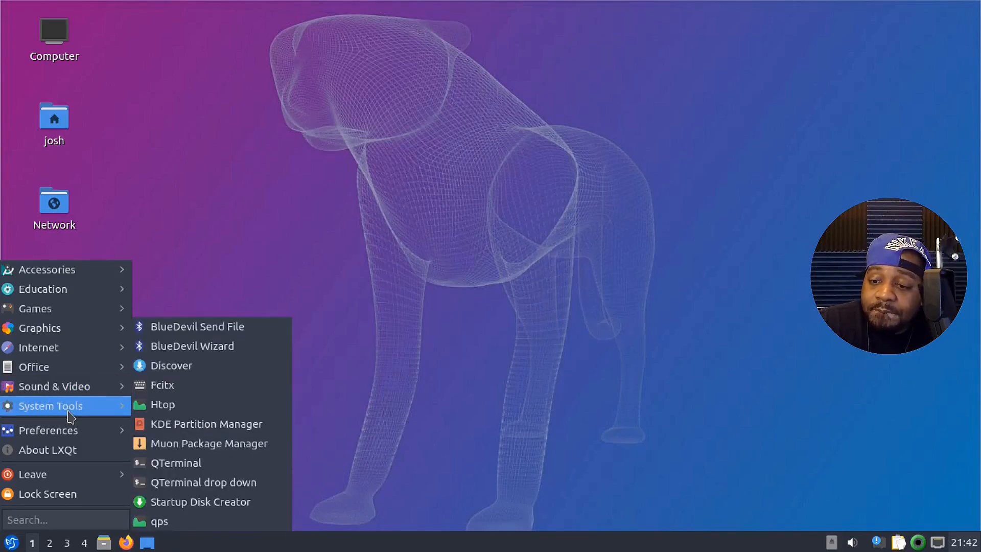
pyautogui.moveTo(84, 280)
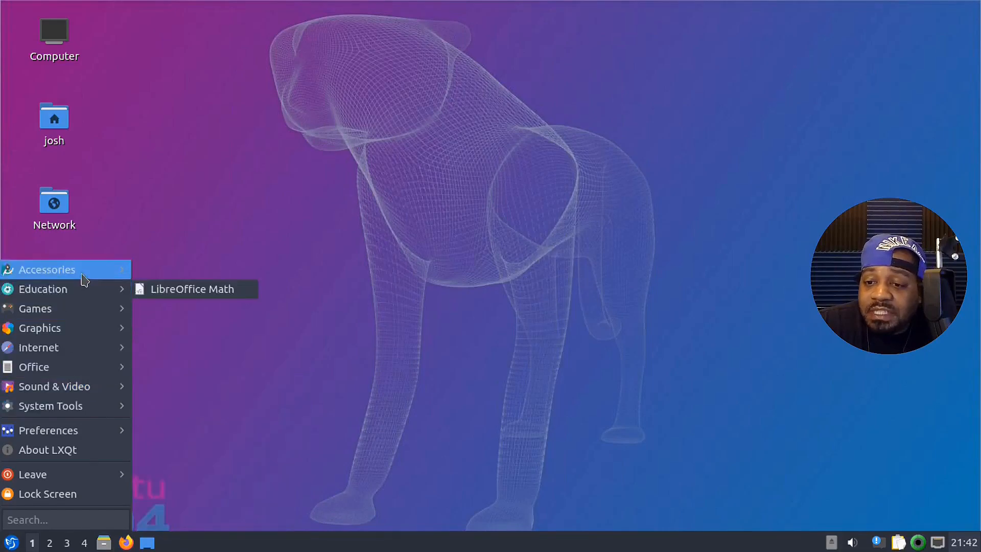
pyautogui.click(10, 544)
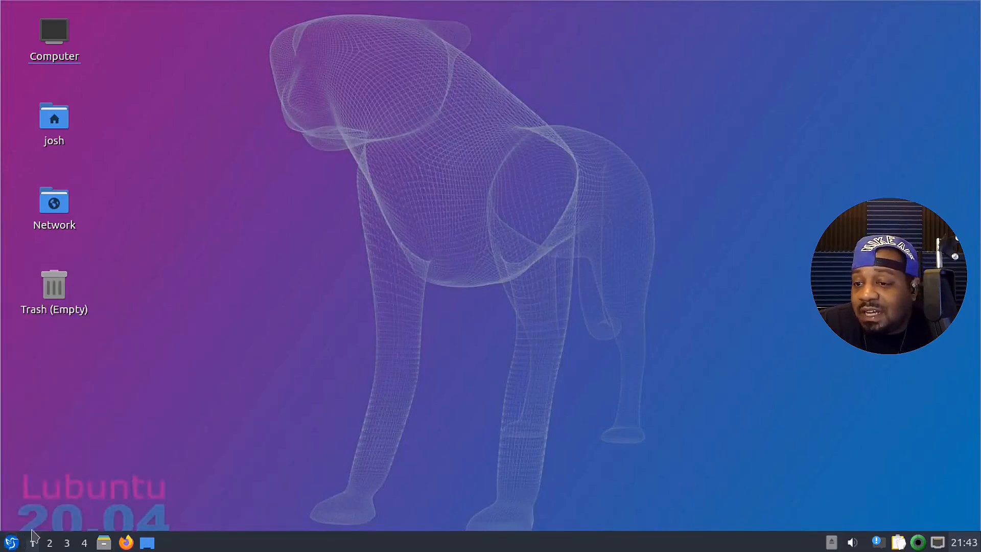
# Set the desktop wallpaper to 2004-lubuntu-logo.png from the Lubuntu wallpapers folder and apply the change
pyautogui.rightClick(534, 189)
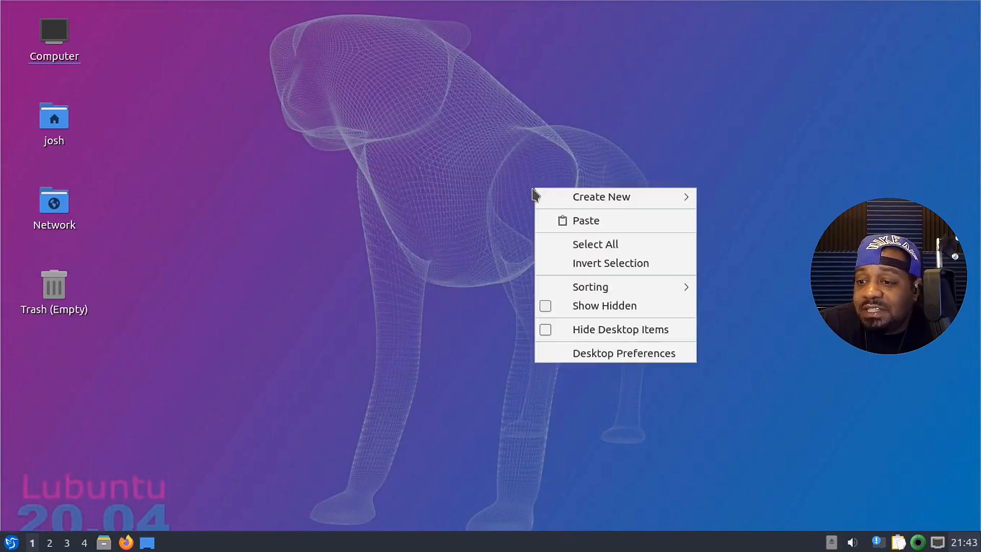
pyautogui.click(591, 356)
pyautogui.click(646, 141)
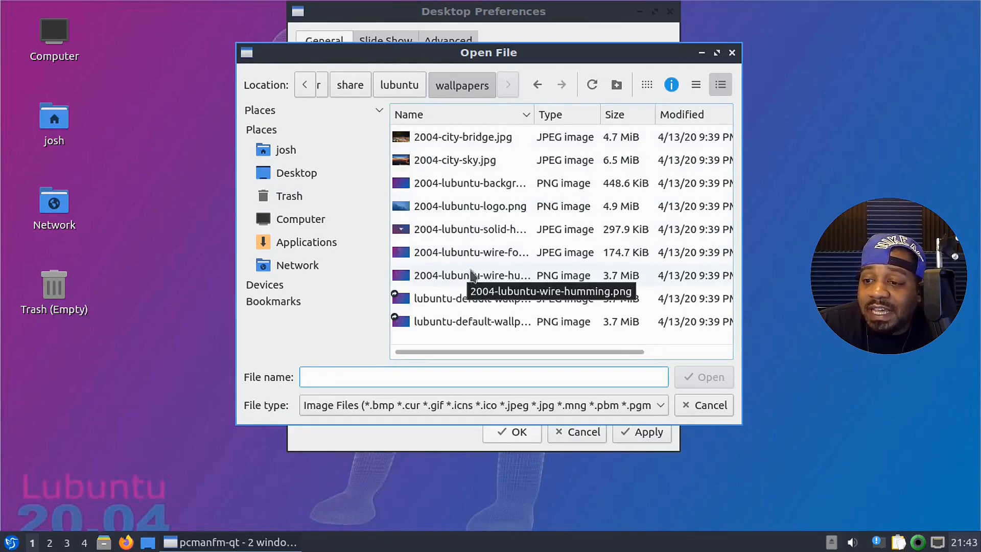
pyautogui.click(466, 210)
pyautogui.click(717, 377)
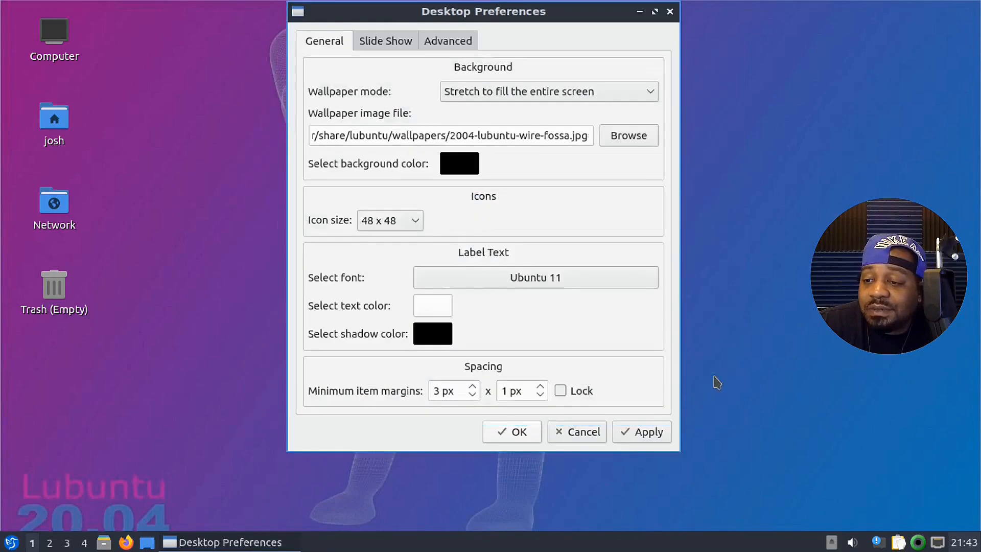
pyautogui.click(640, 434)
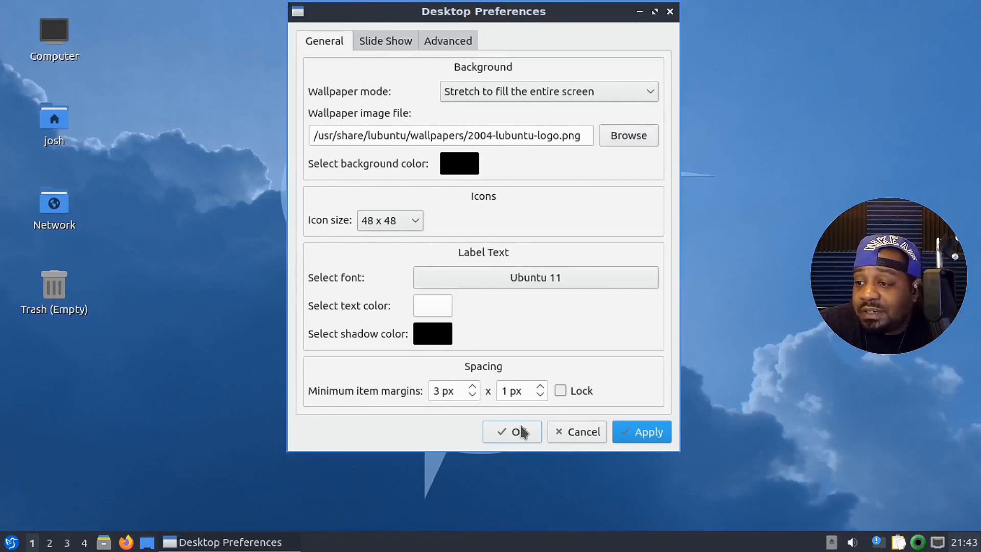
pyautogui.click(521, 432)
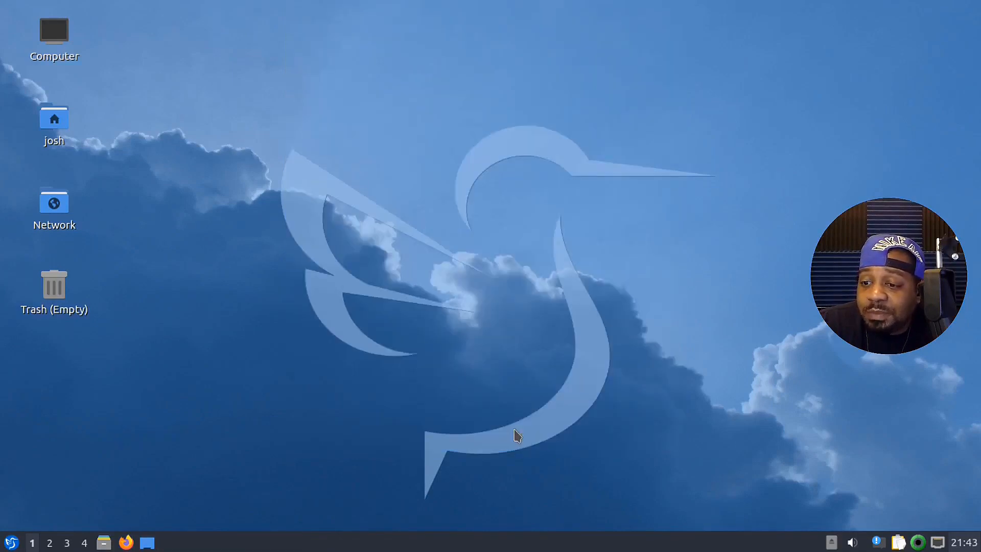